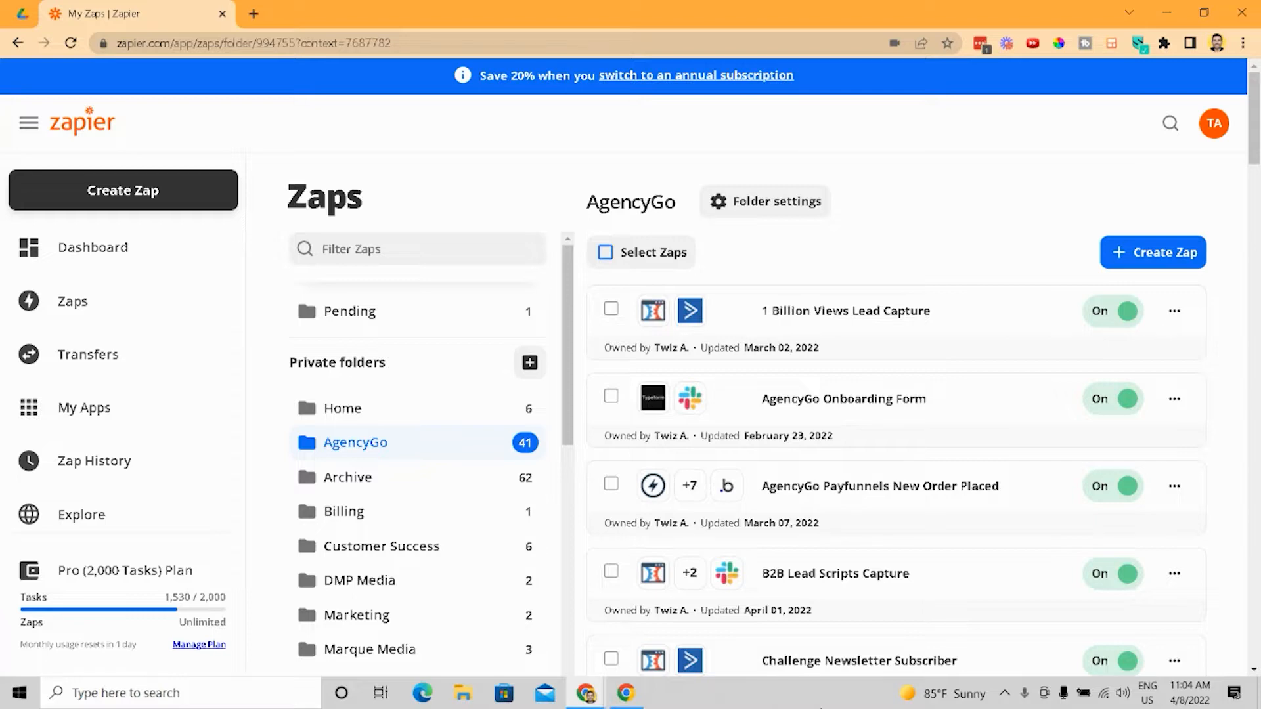
# - Create a new Zap with Calendly as the trigger app and Invitee Created as the trigger event
pyautogui.scroll(-1, 1031, 605)
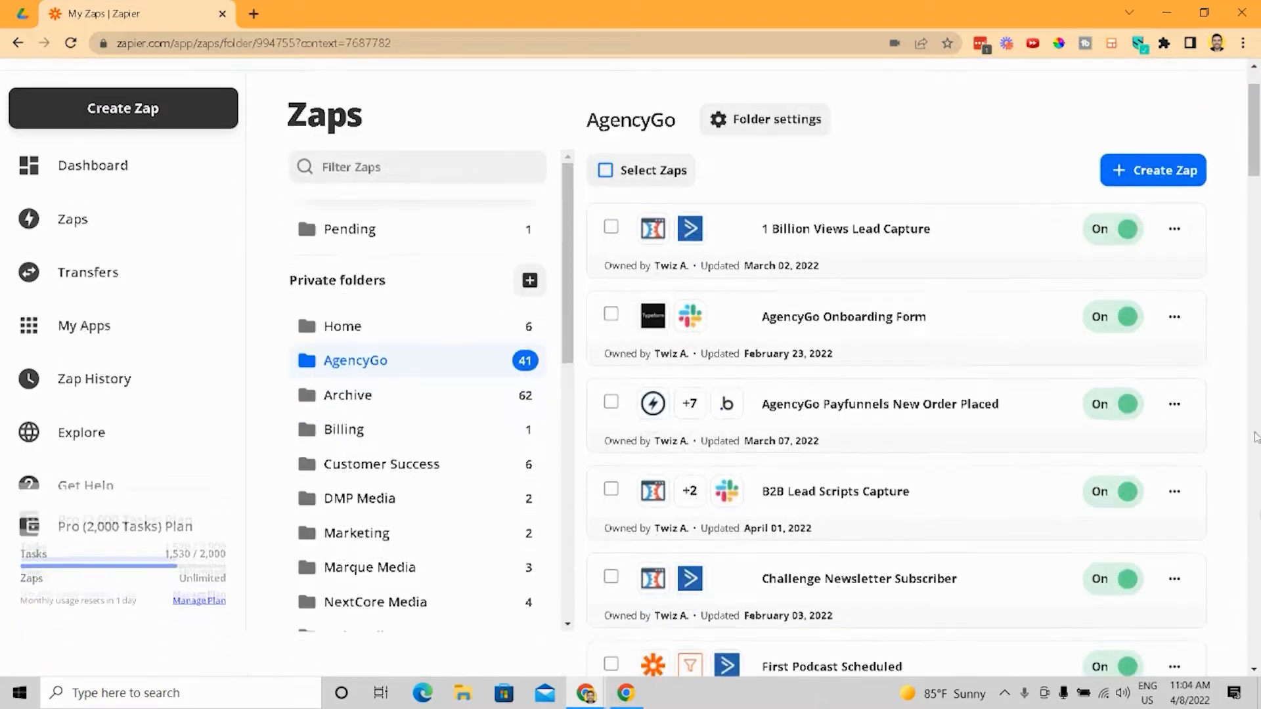
pyautogui.click(1143, 172)
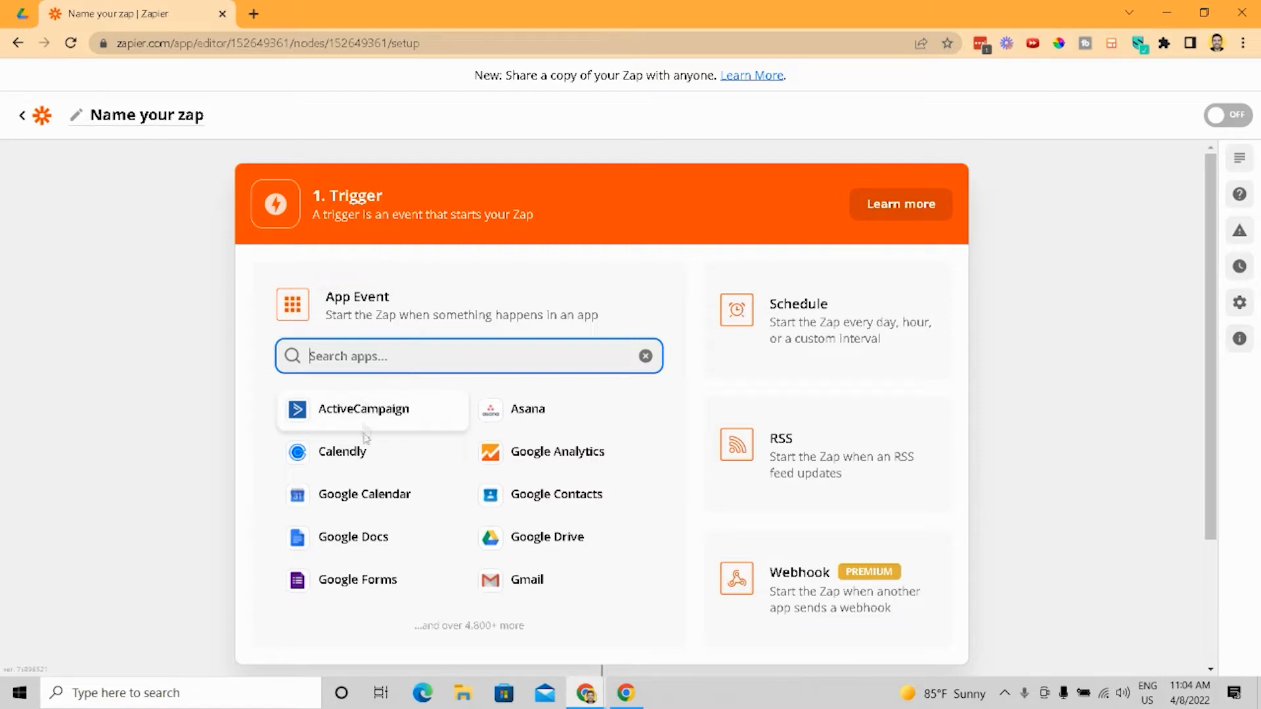
pyautogui.click(371, 456)
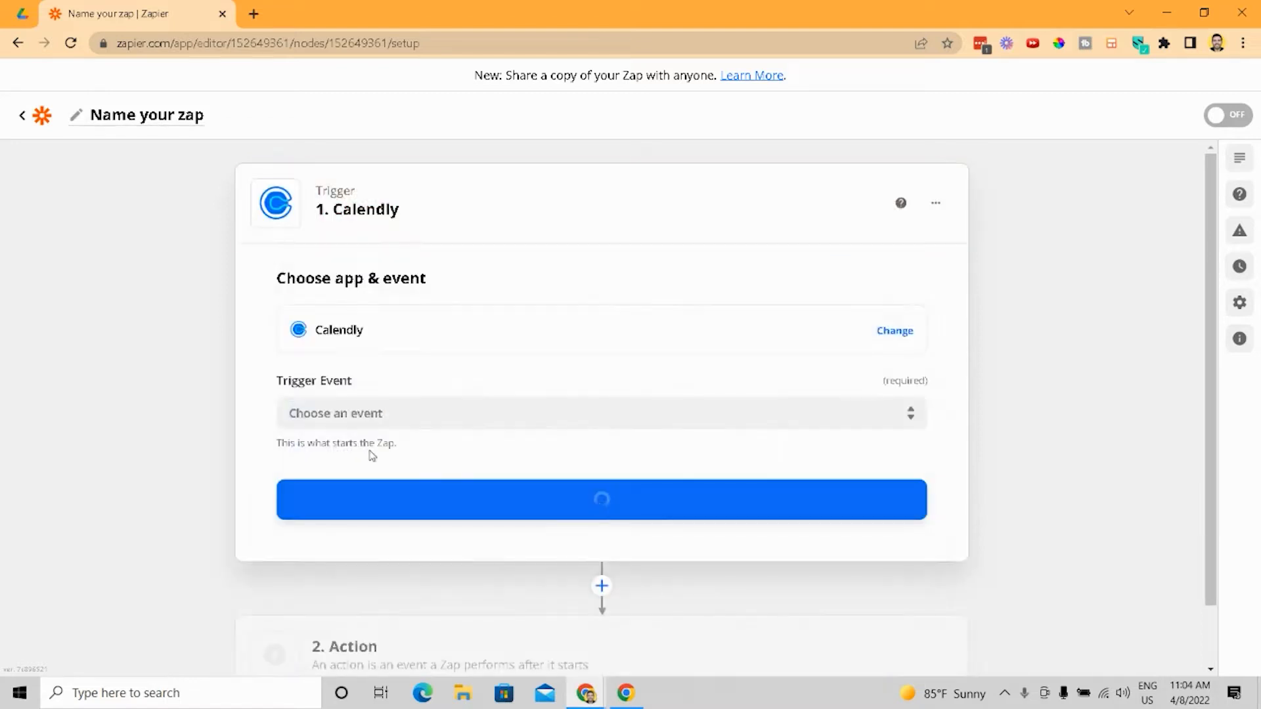
pyautogui.click(412, 414)
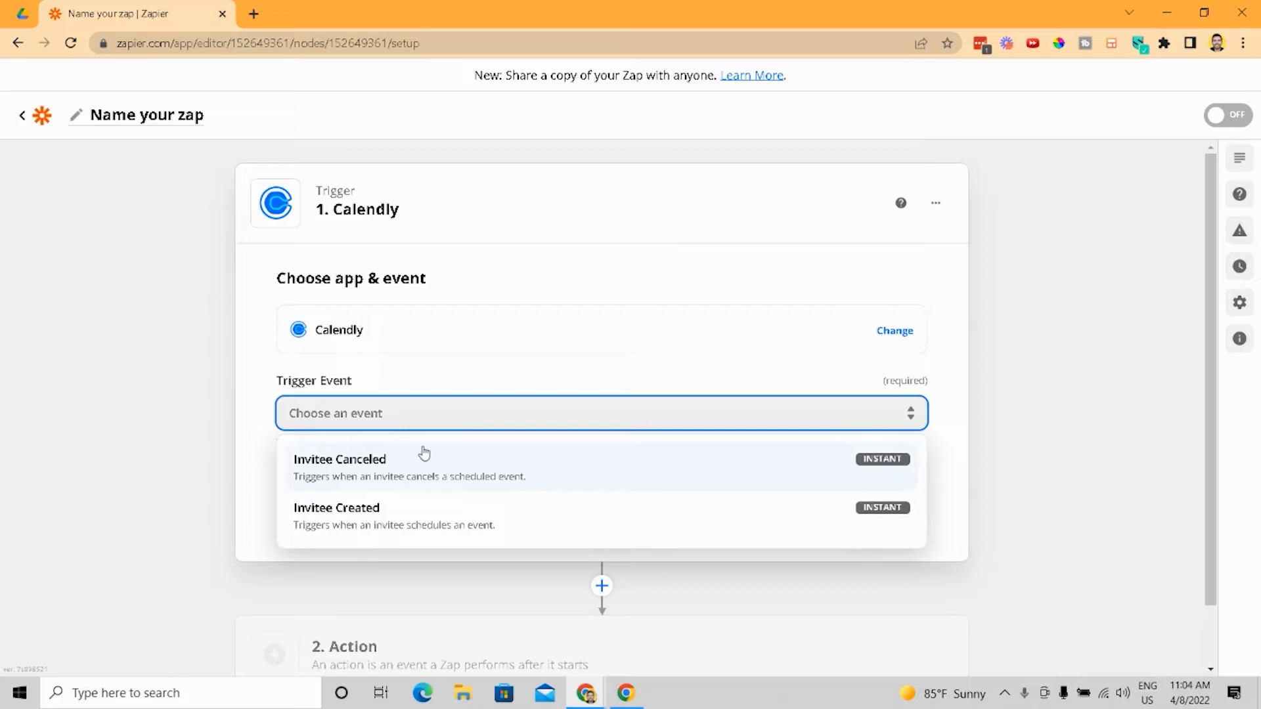
pyautogui.click(425, 512)
pyautogui.click(416, 495)
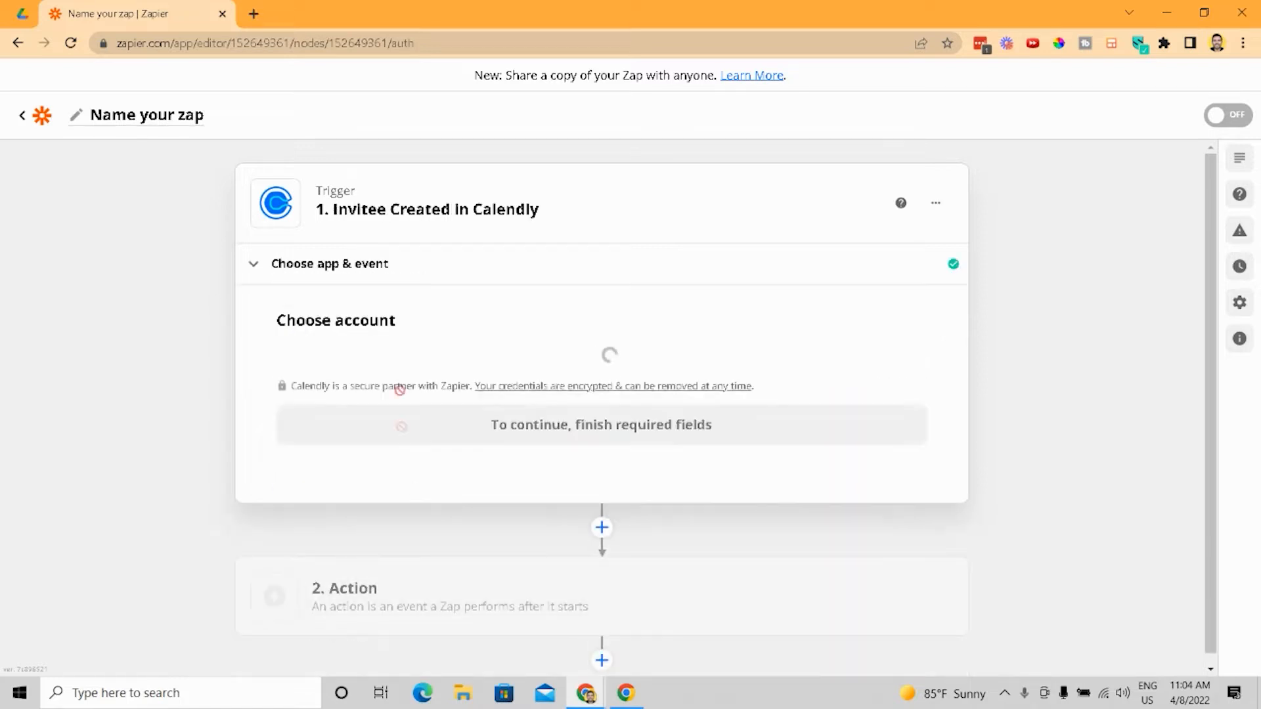
# - Abandon connecting a Calendly account and go back to the Zaps list
pyautogui.click(470, 379)
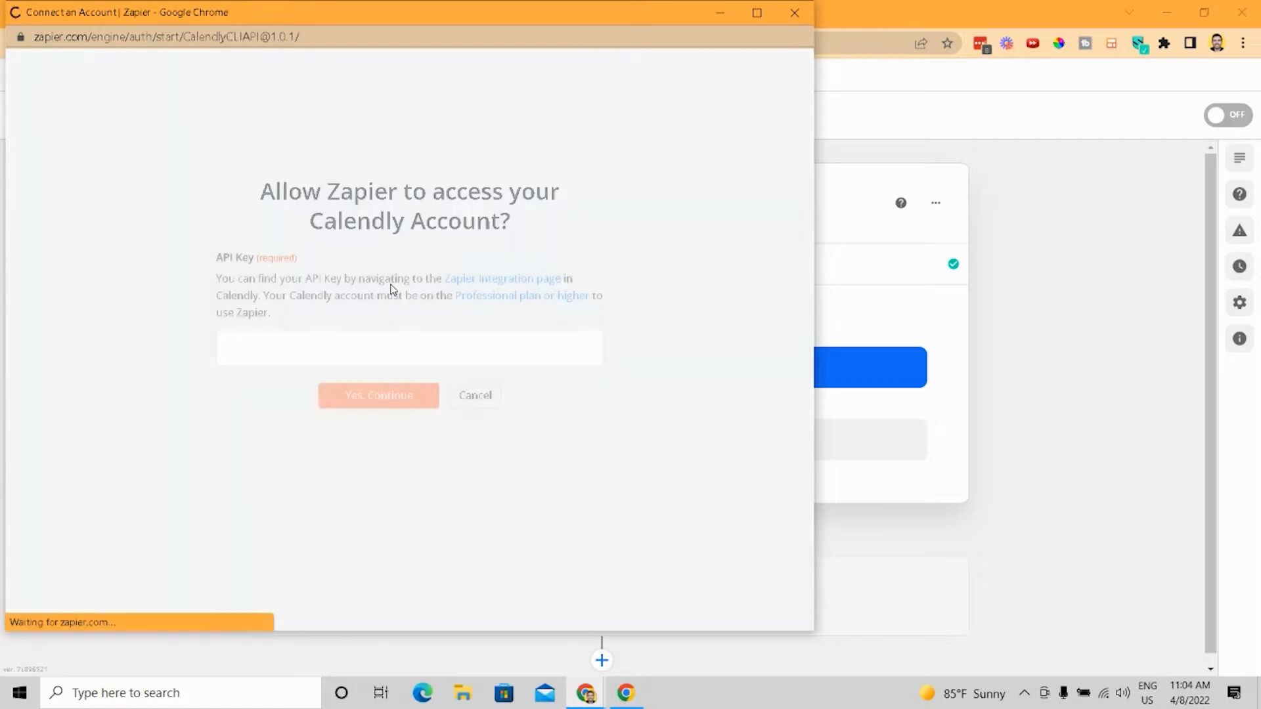
pyautogui.click(493, 402)
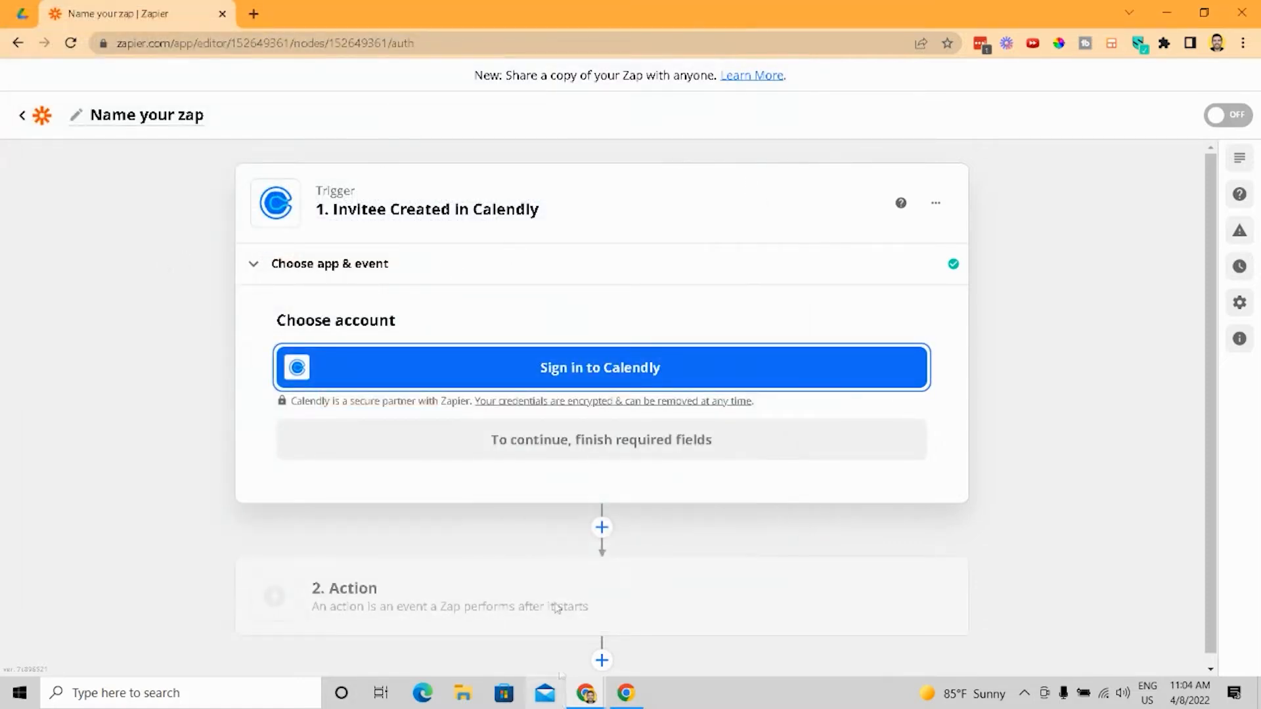
pyautogui.click(22, 115)
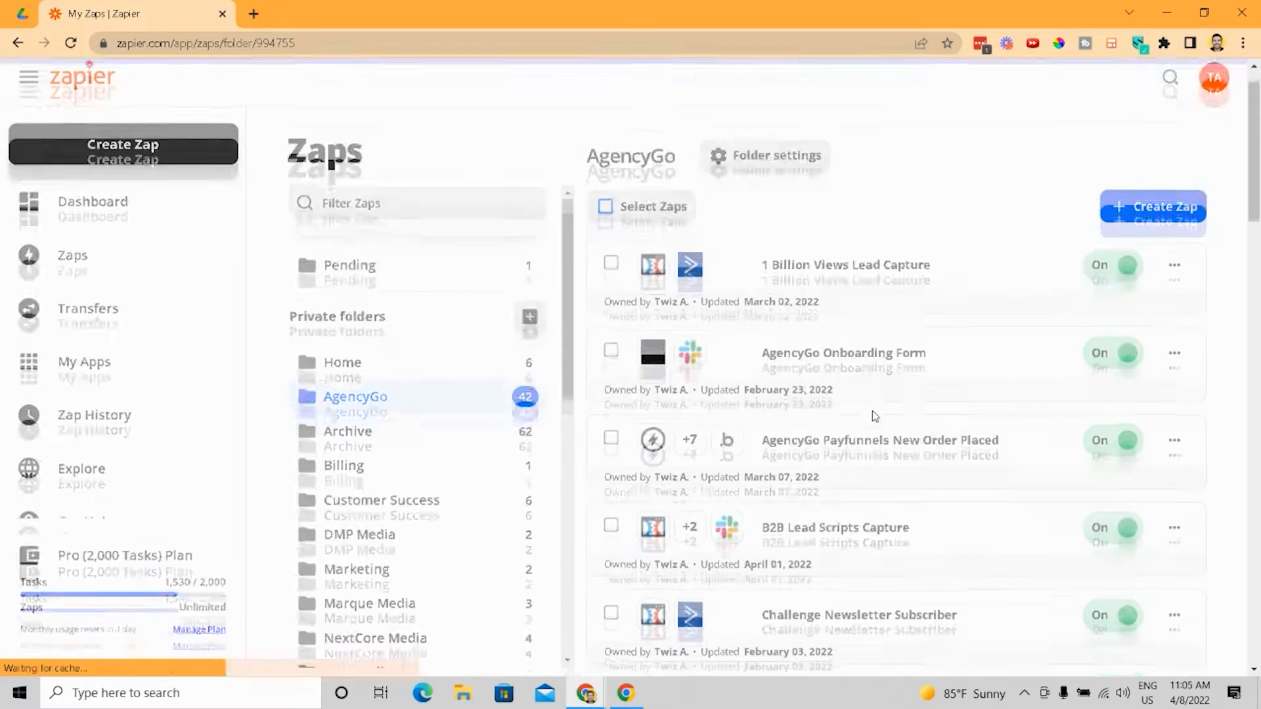
# - Open the AgencyGo Payfunnels New Order Placed Zap from the AgencyGo folder
pyautogui.scroll(-3, 872, 411)
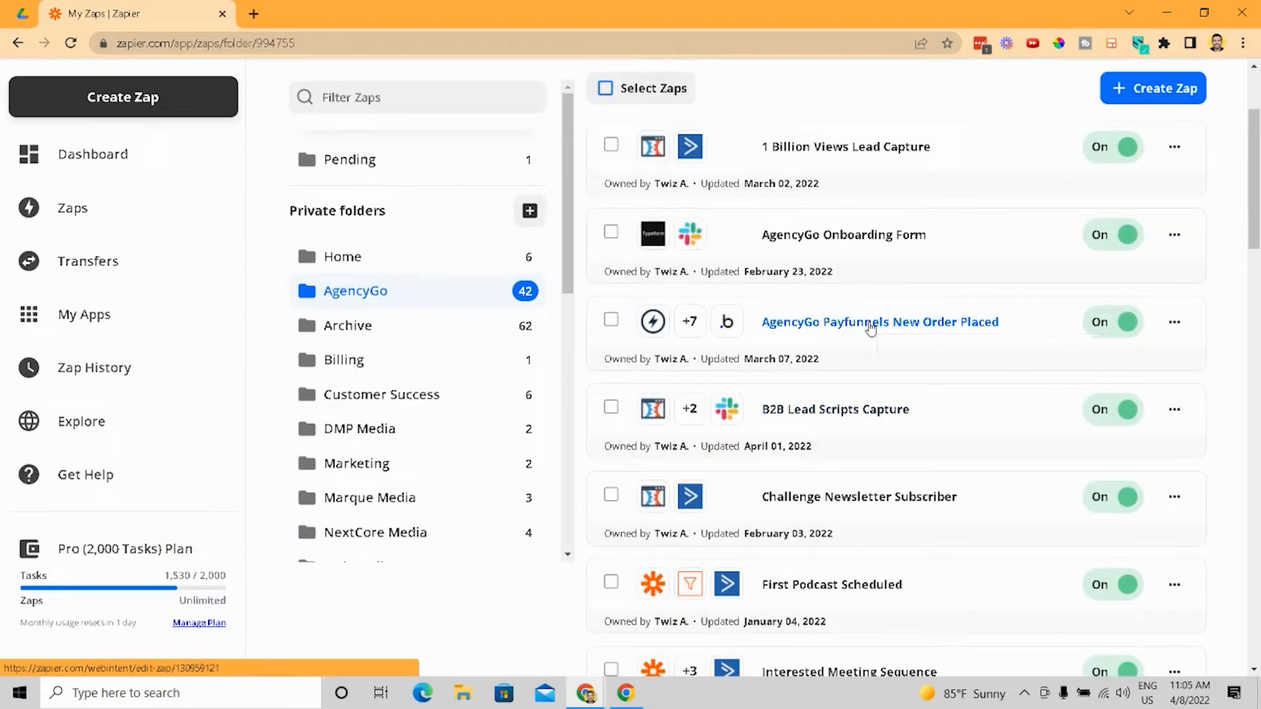
pyautogui.click(872, 327)
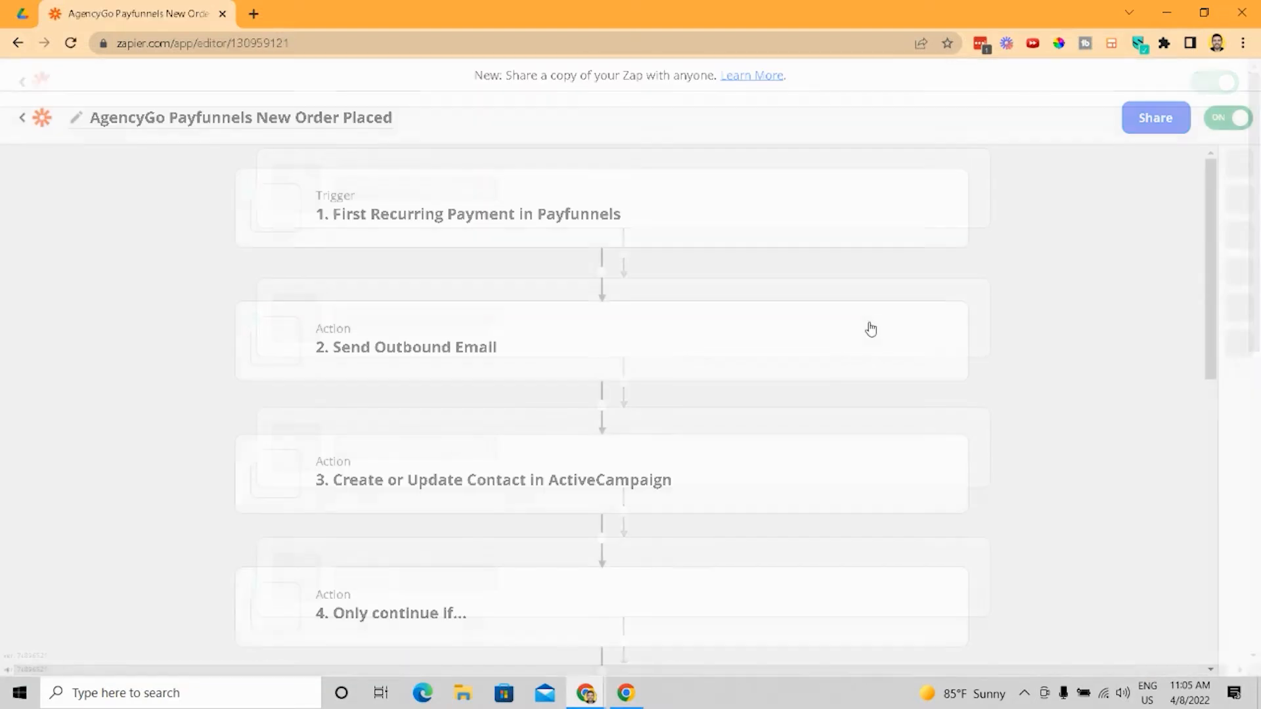
# - Expand the trigger and action steps 2 through 5 one by one to review their configuration
pyautogui.click(488, 221)
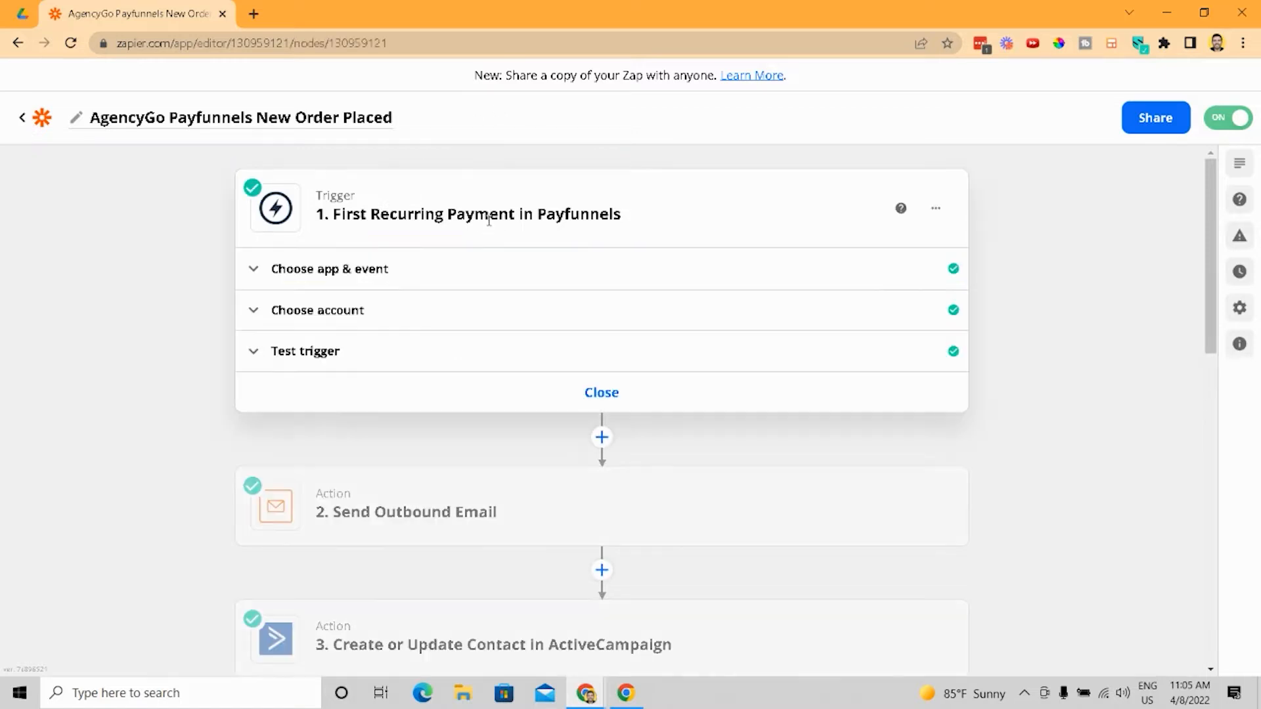
pyautogui.click(465, 502)
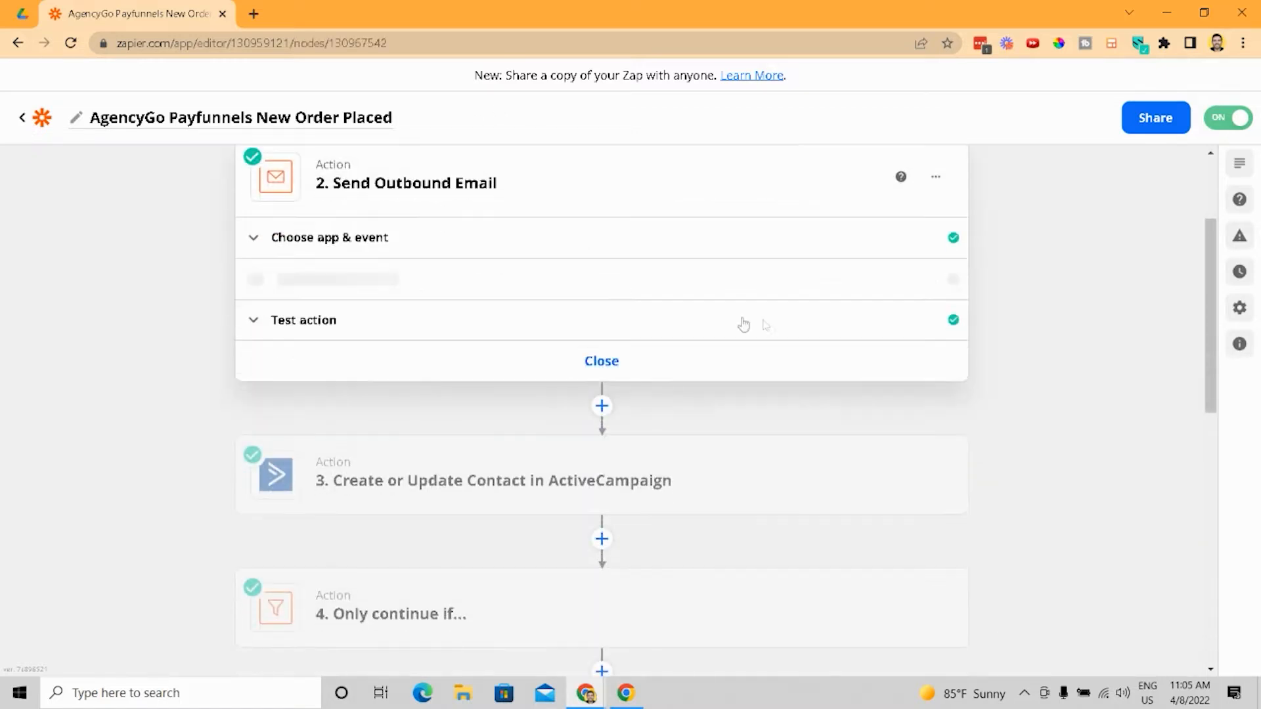
pyautogui.click(437, 491)
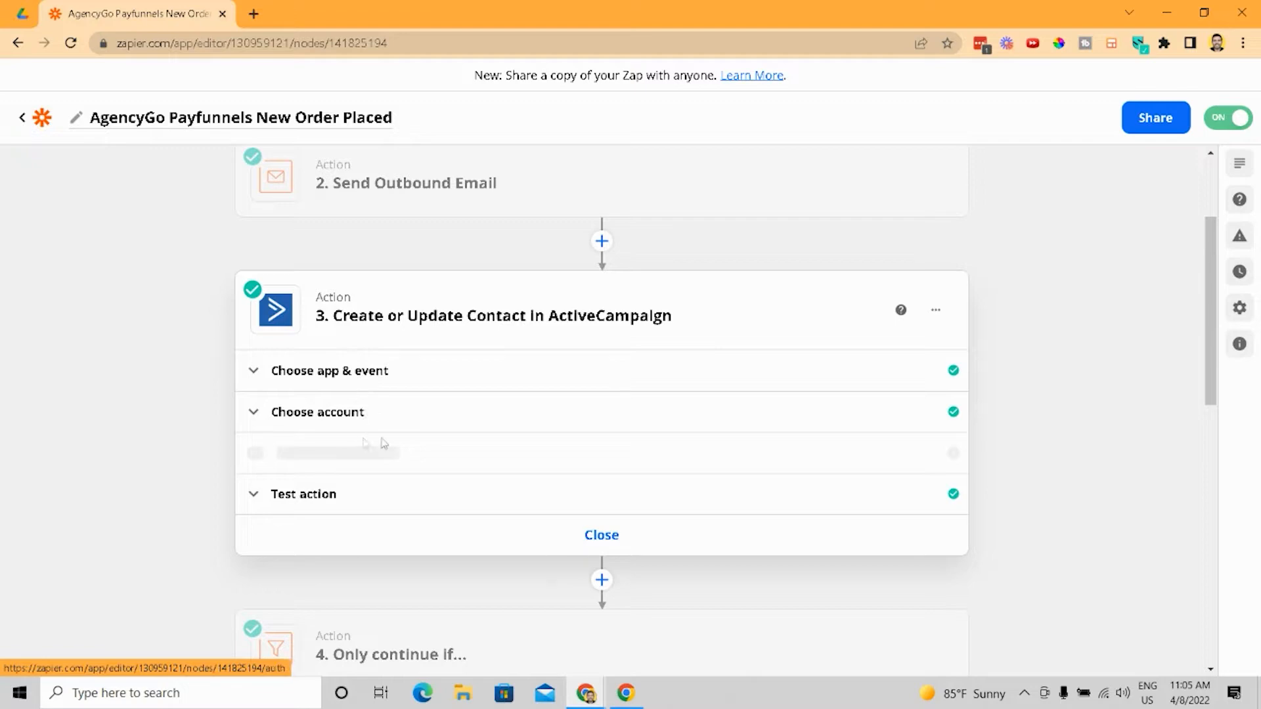
pyautogui.scroll(-5, 684, 373)
pyautogui.click(411, 327)
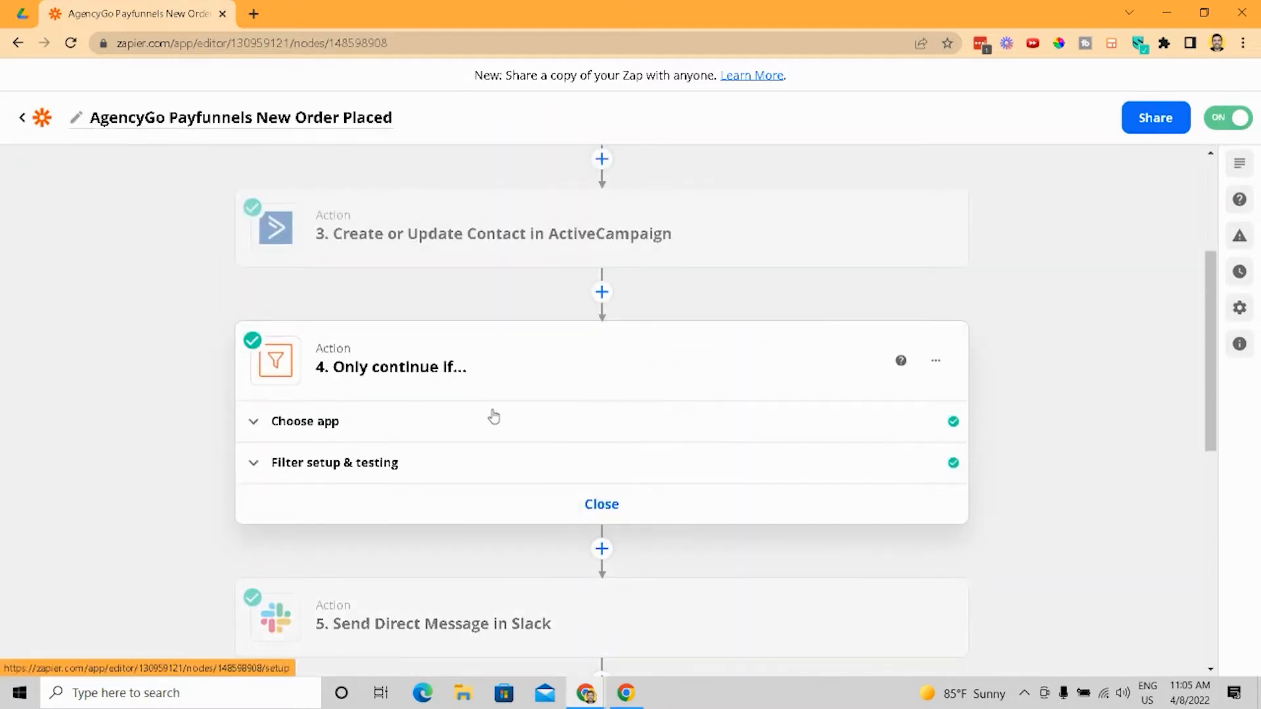
pyautogui.scroll(-3, 494, 418)
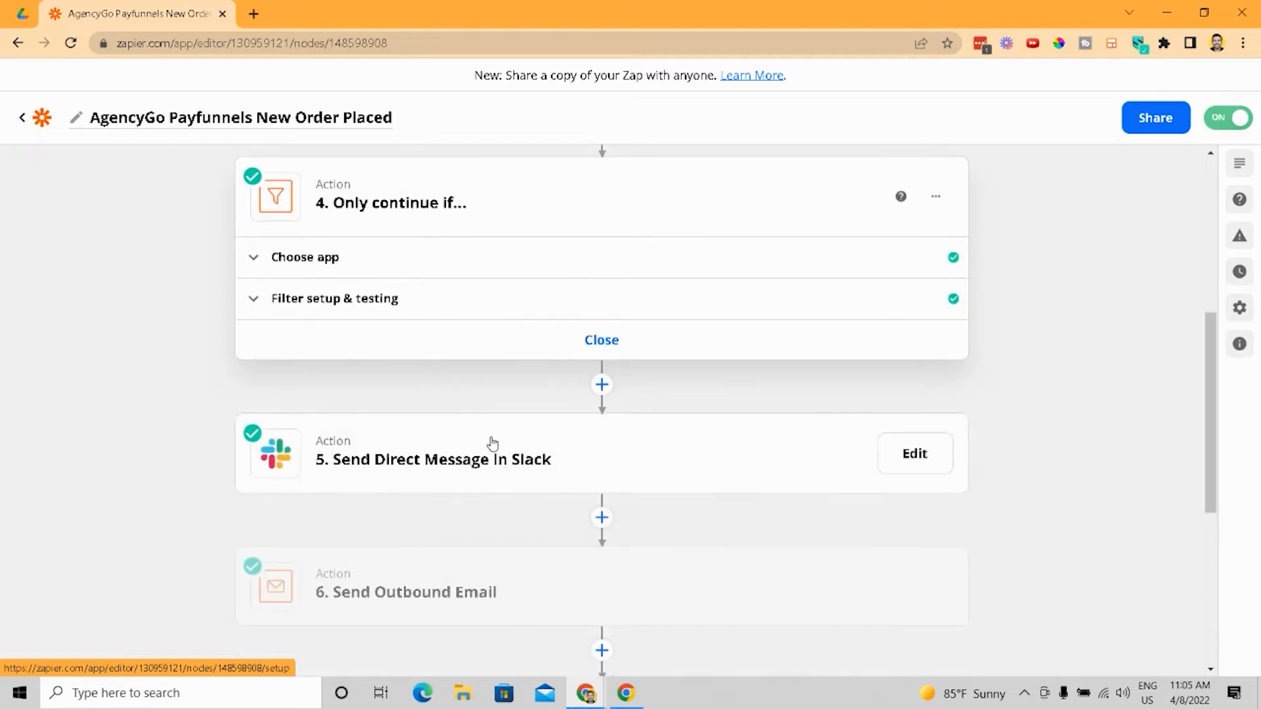
pyautogui.click(492, 442)
pyautogui.click(492, 442)
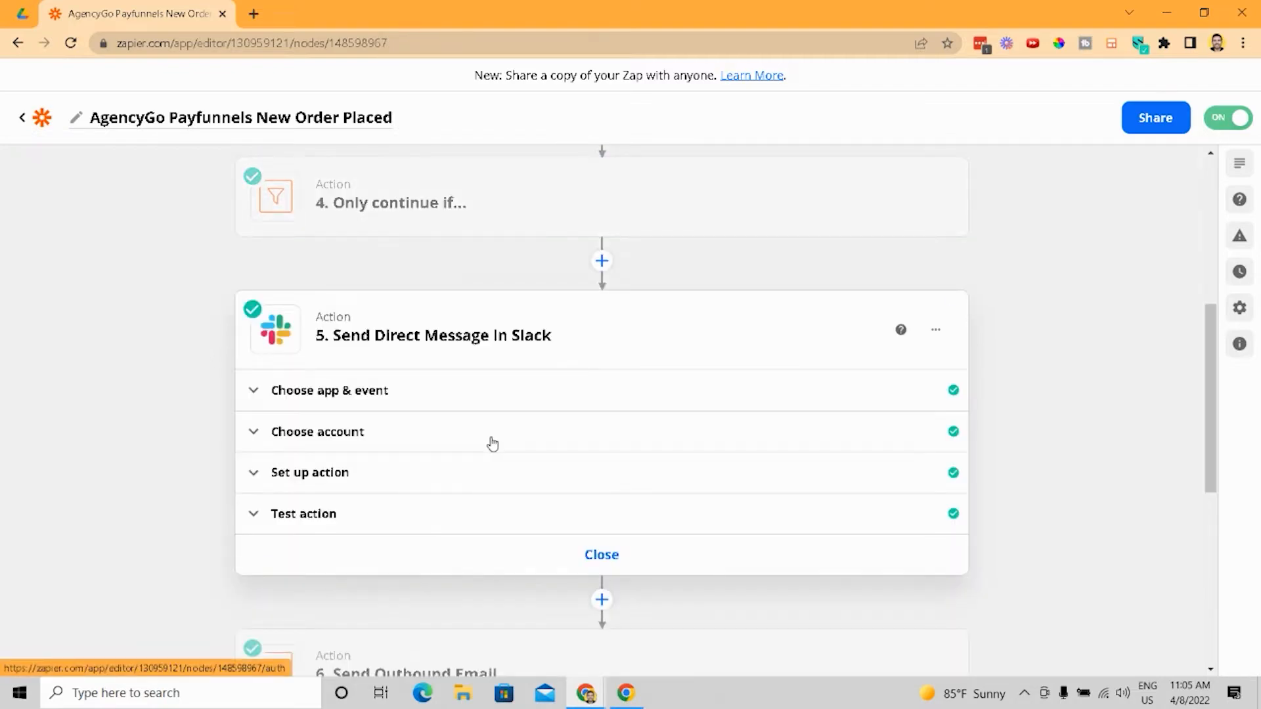
# - Expand action steps 6 through 9, ending with the Bubble API workflow step, to review them
pyautogui.scroll(-4, 493, 444)
pyautogui.click(459, 417)
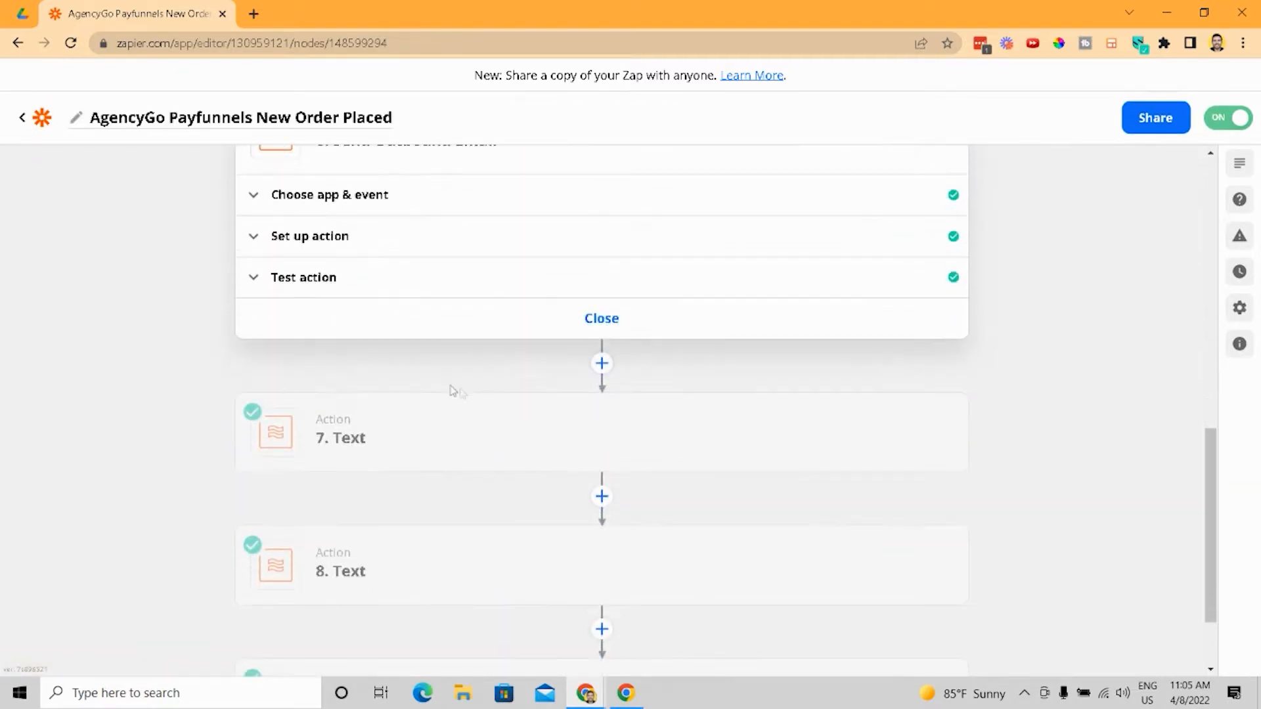
pyautogui.click(419, 438)
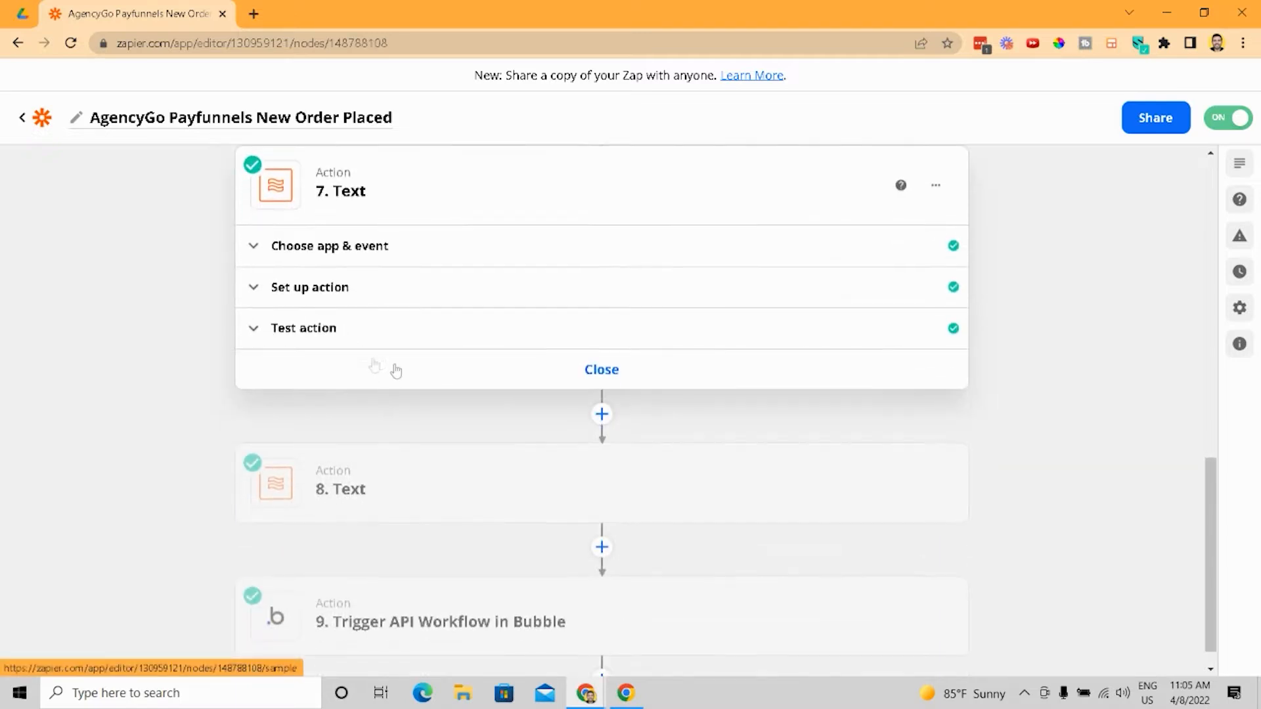
pyautogui.click(472, 482)
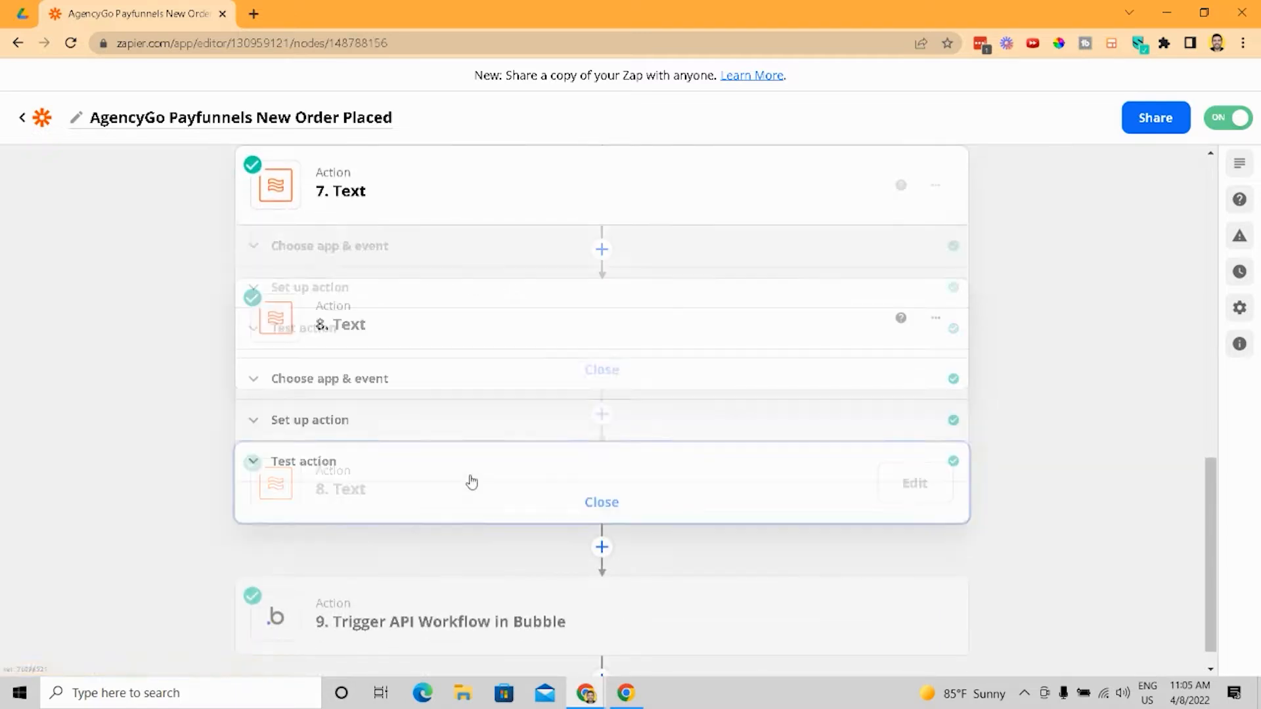
pyautogui.click(474, 593)
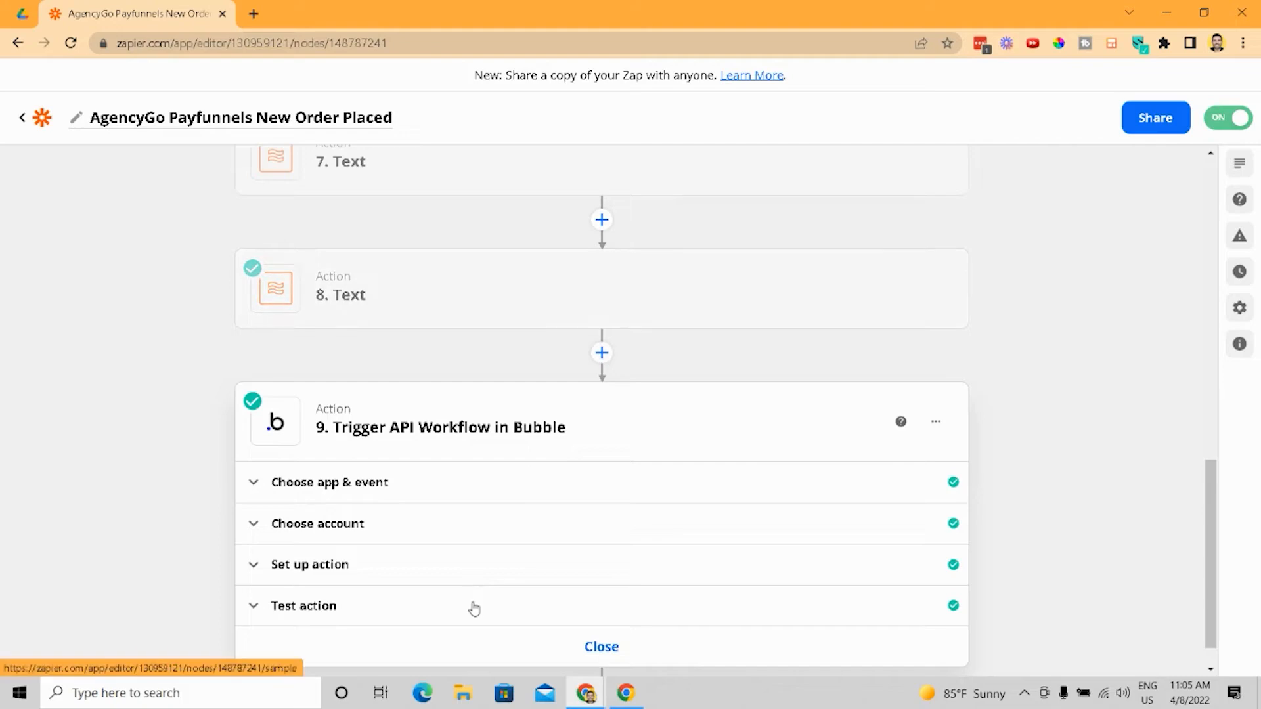
pyautogui.scroll(15, 474, 609)
pyautogui.scroll(-15, 474, 609)
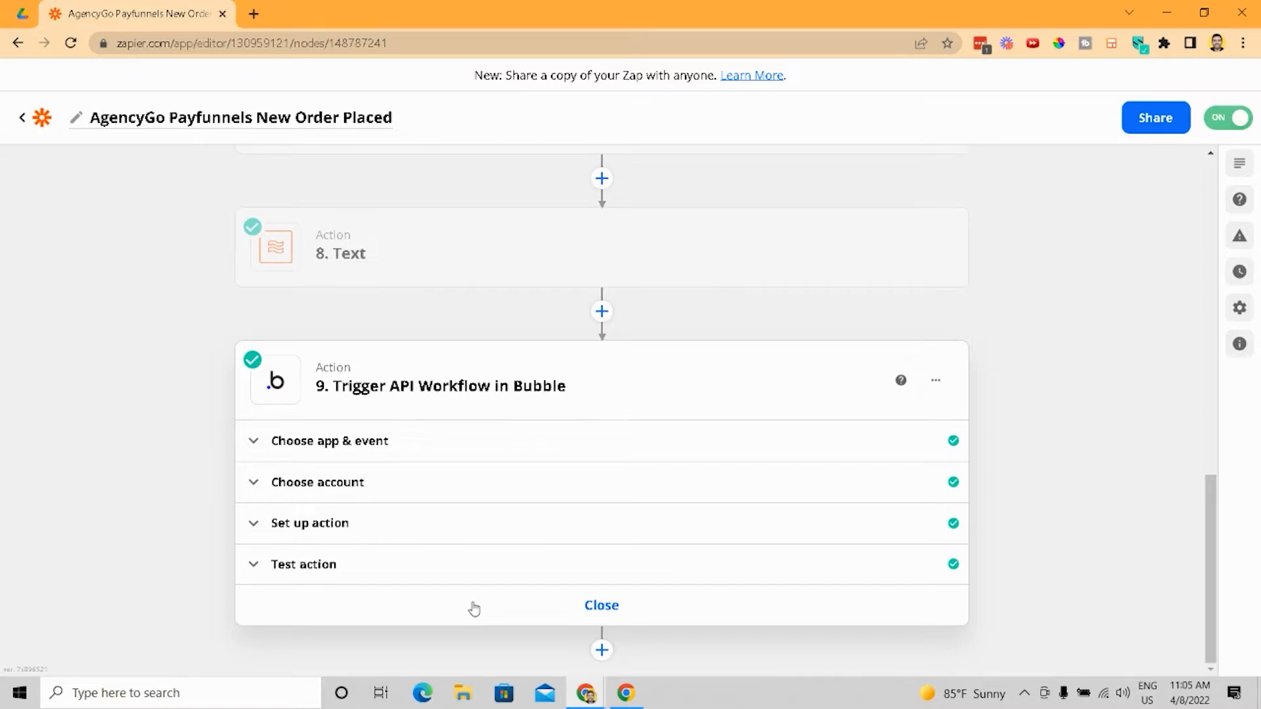
pyautogui.scroll(15, 474, 609)
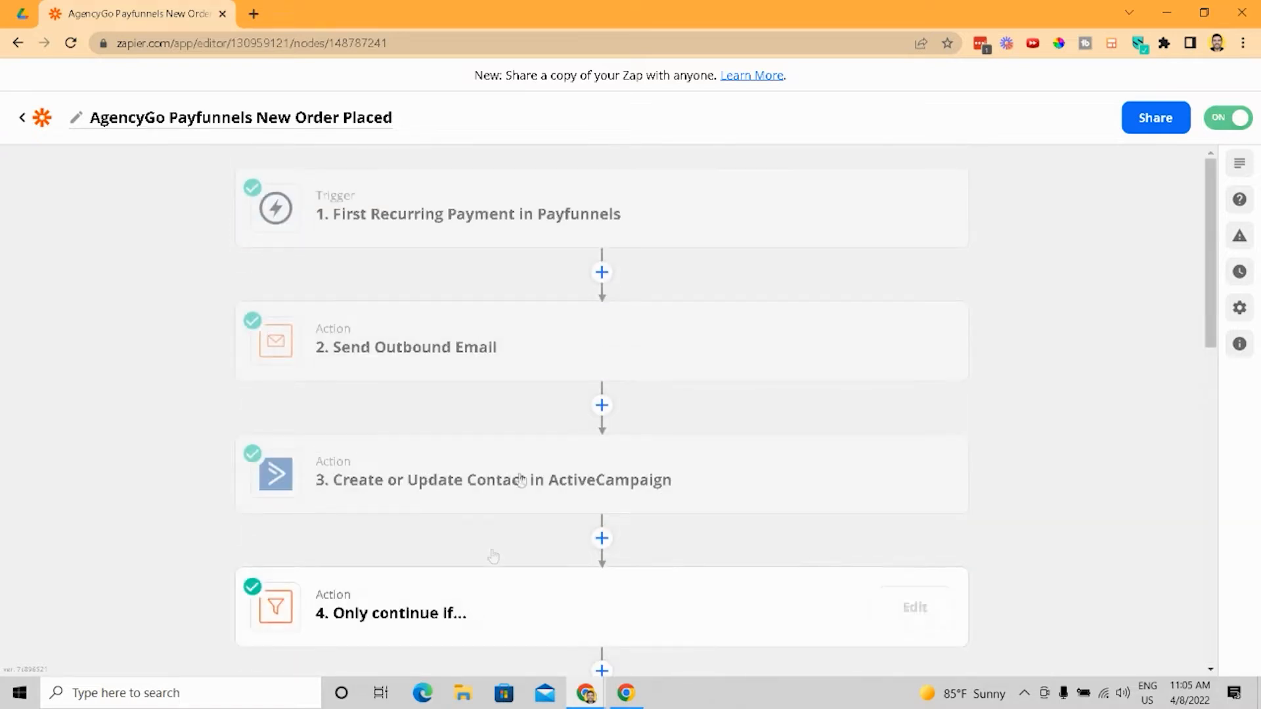
# - Open the trigger's app and event section and view the change-trigger app choices
pyautogui.click(519, 217)
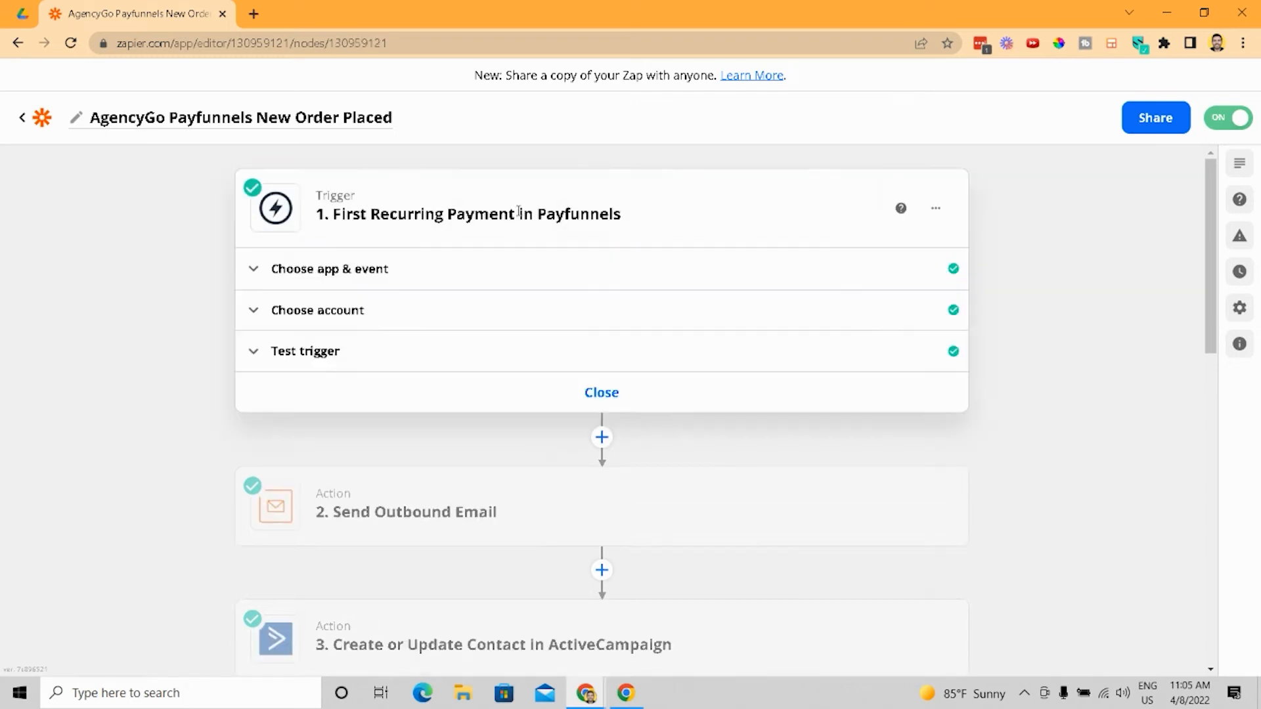
pyautogui.click(402, 282)
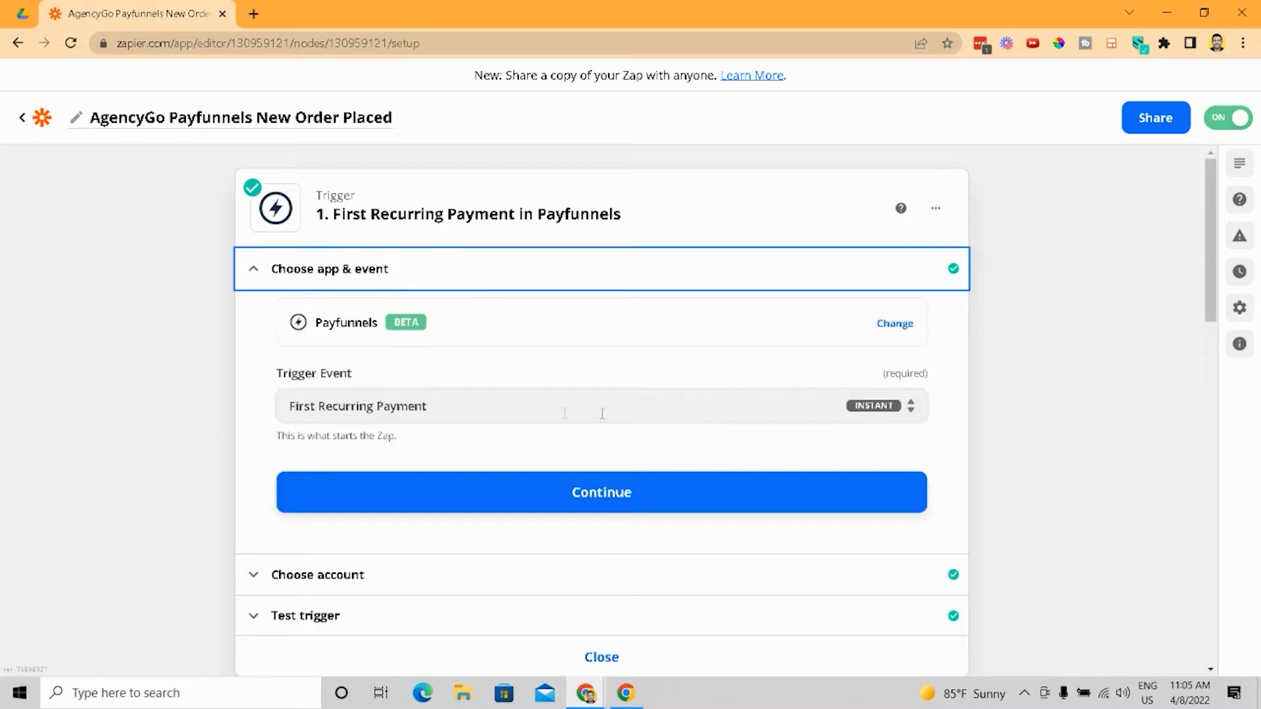
pyautogui.click(412, 335)
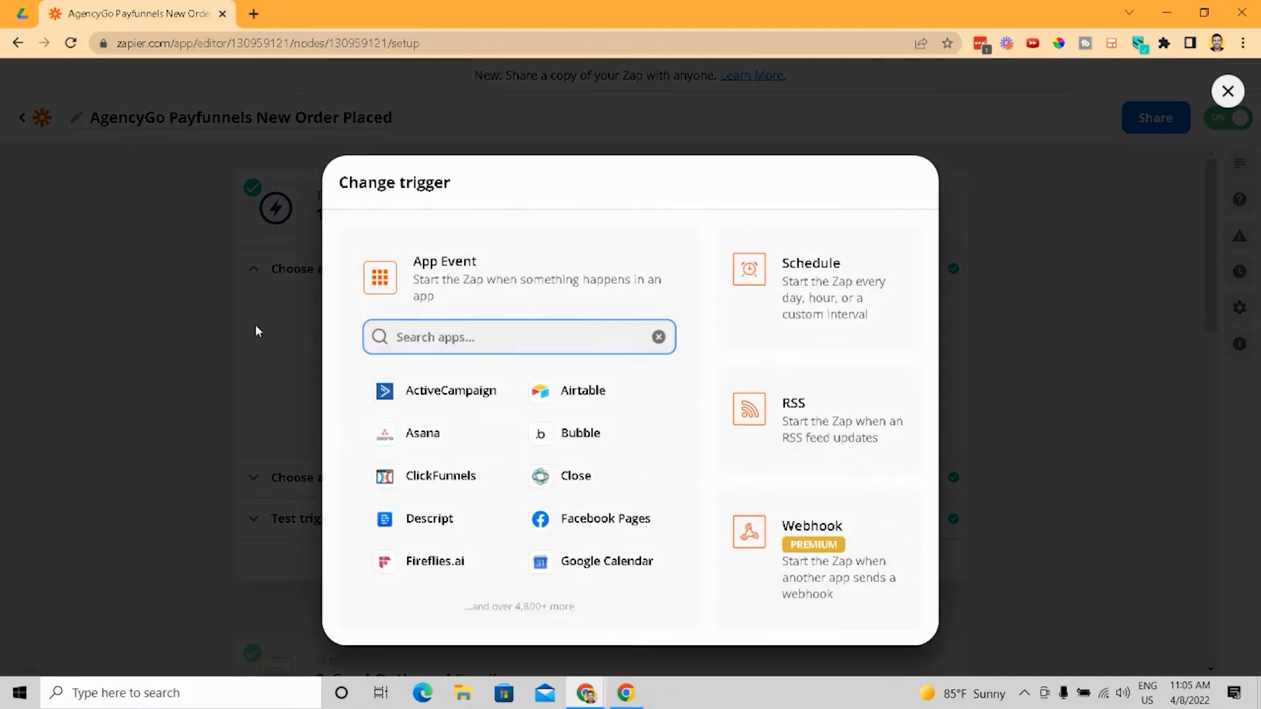
pyautogui.click(256, 328)
# - Open the trigger's test section to load the sample payment
pyautogui.scroll(-2, 366, 425)
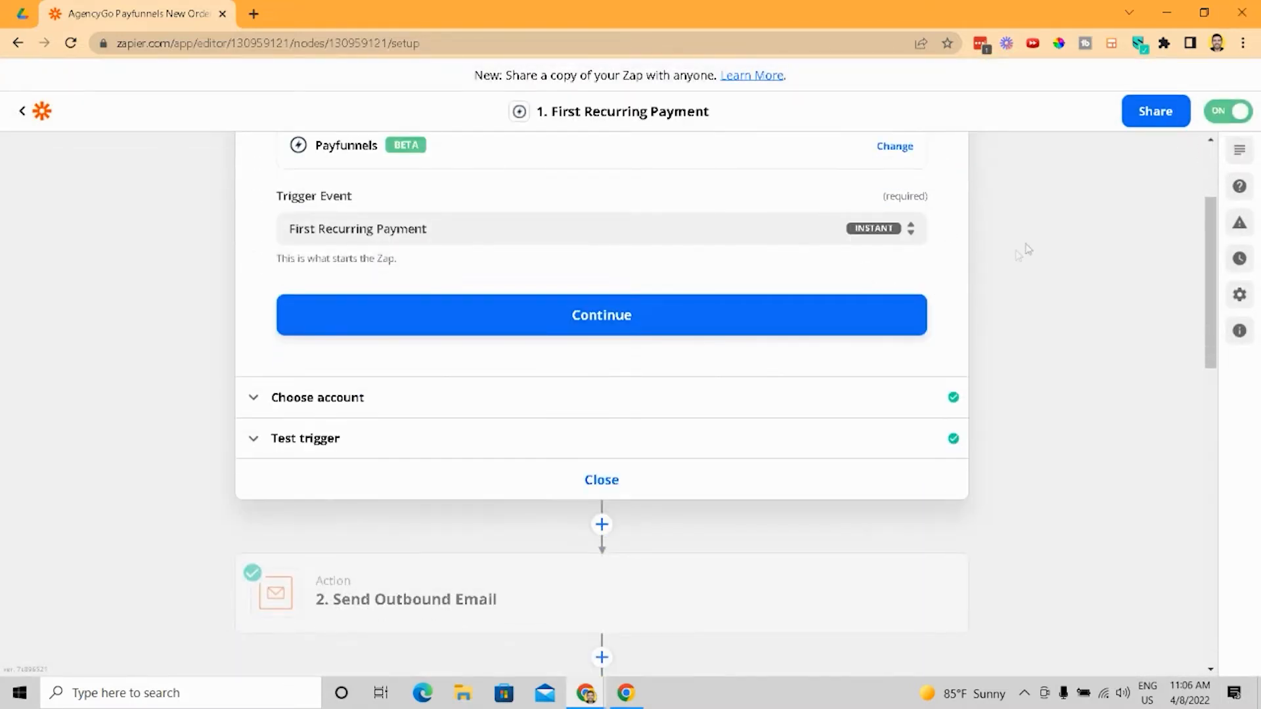
pyautogui.scroll(3, 1025, 253)
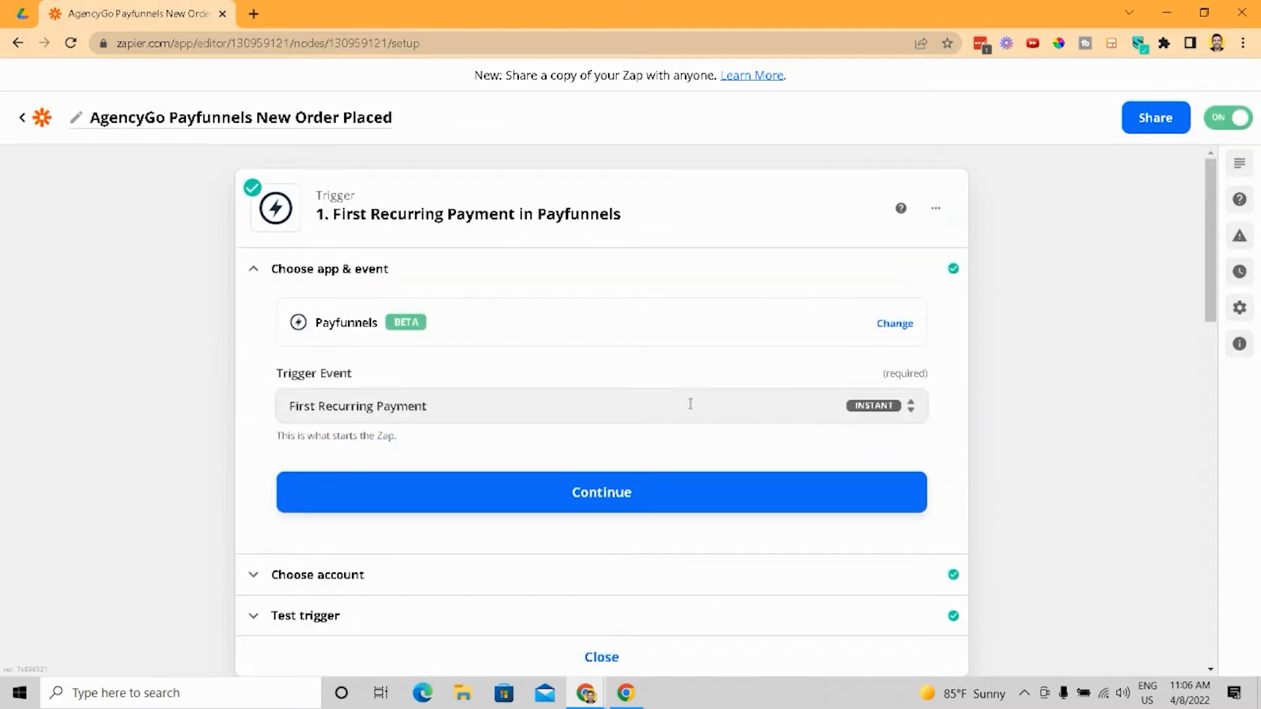
pyautogui.click(689, 567)
pyautogui.click(399, 519)
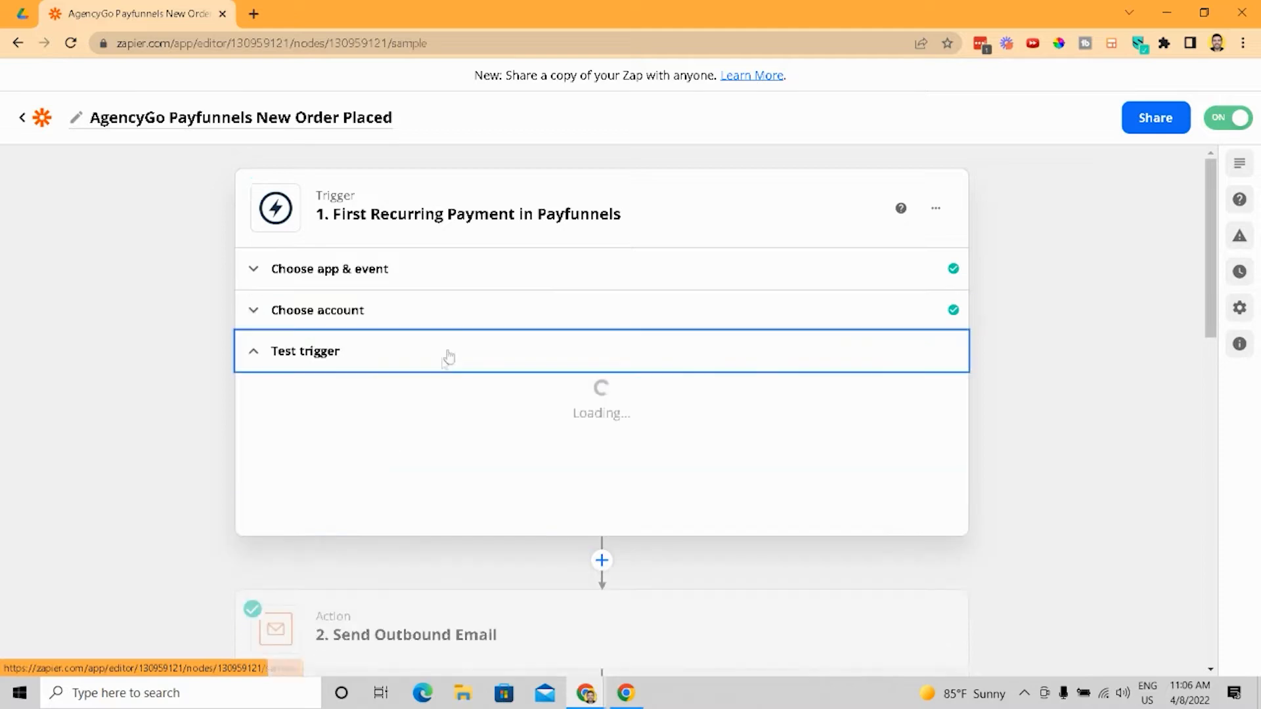
# - Scroll through the fields of the sample payment record
pyautogui.scroll(-5, 449, 394)
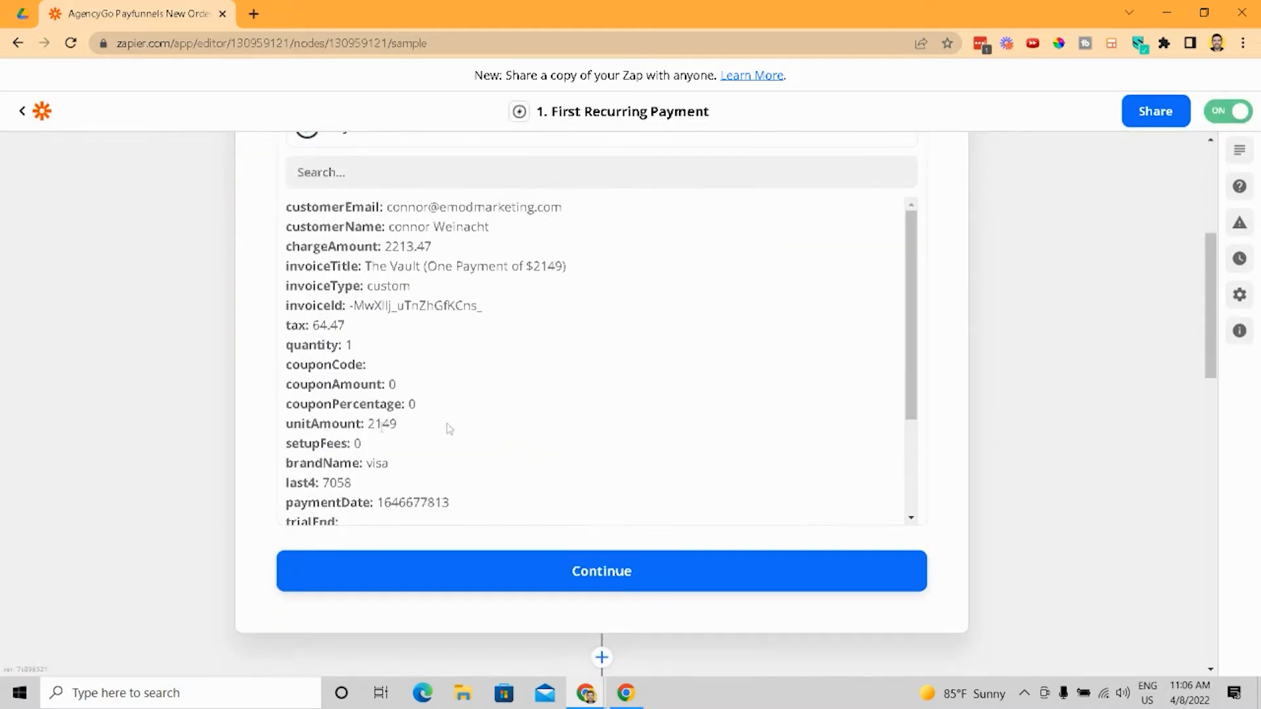
pyautogui.scroll(1, 498, 453)
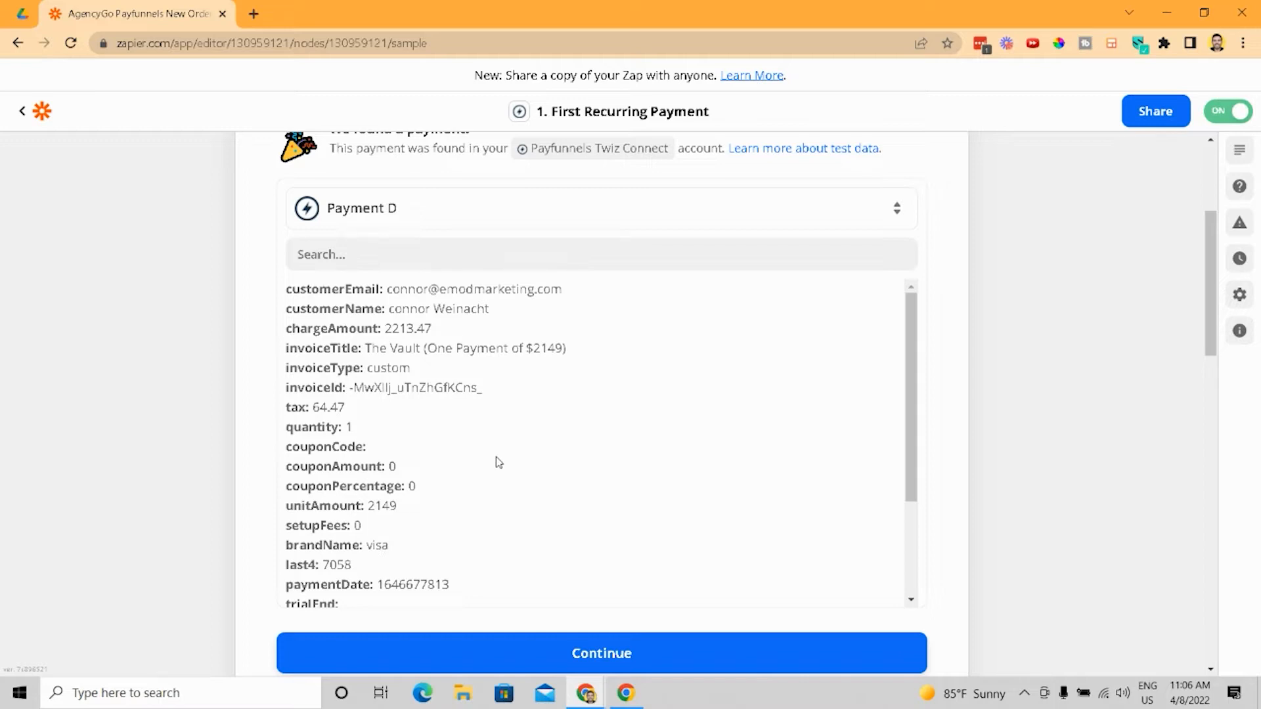
pyautogui.scroll(1, 946, 403)
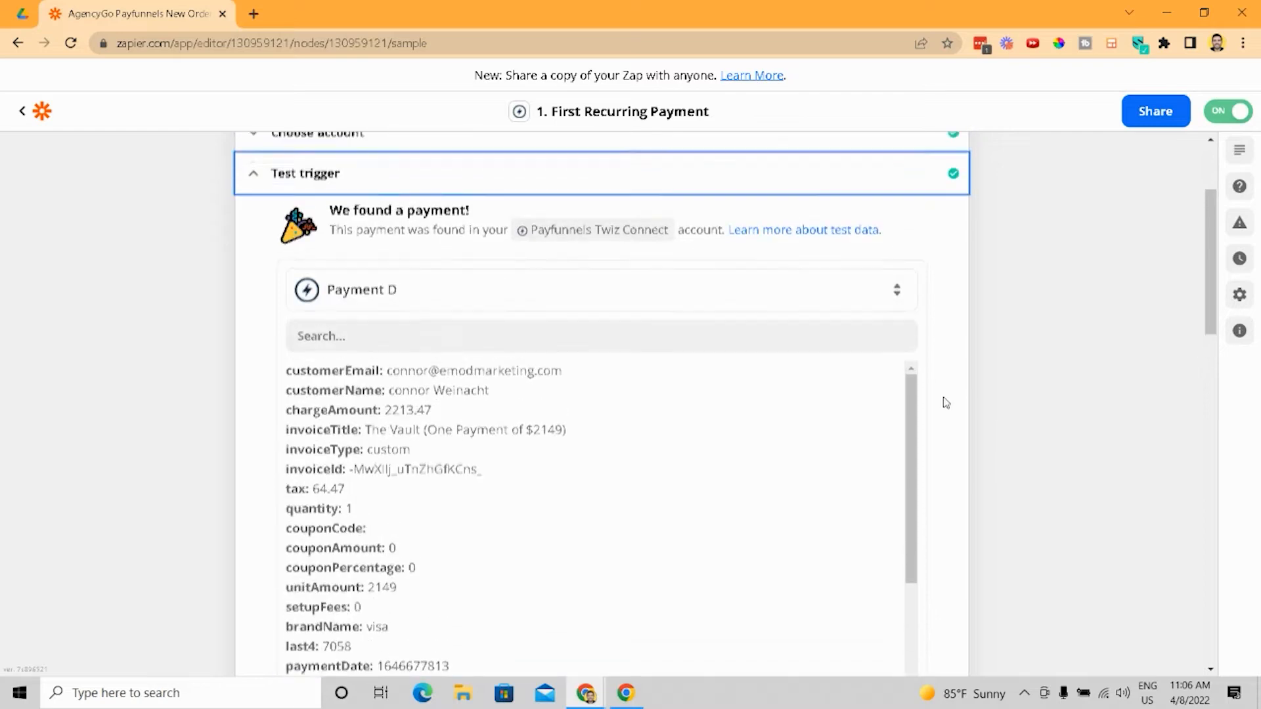
pyautogui.scroll(-2, 782, 430)
pyautogui.scroll(1, 971, 442)
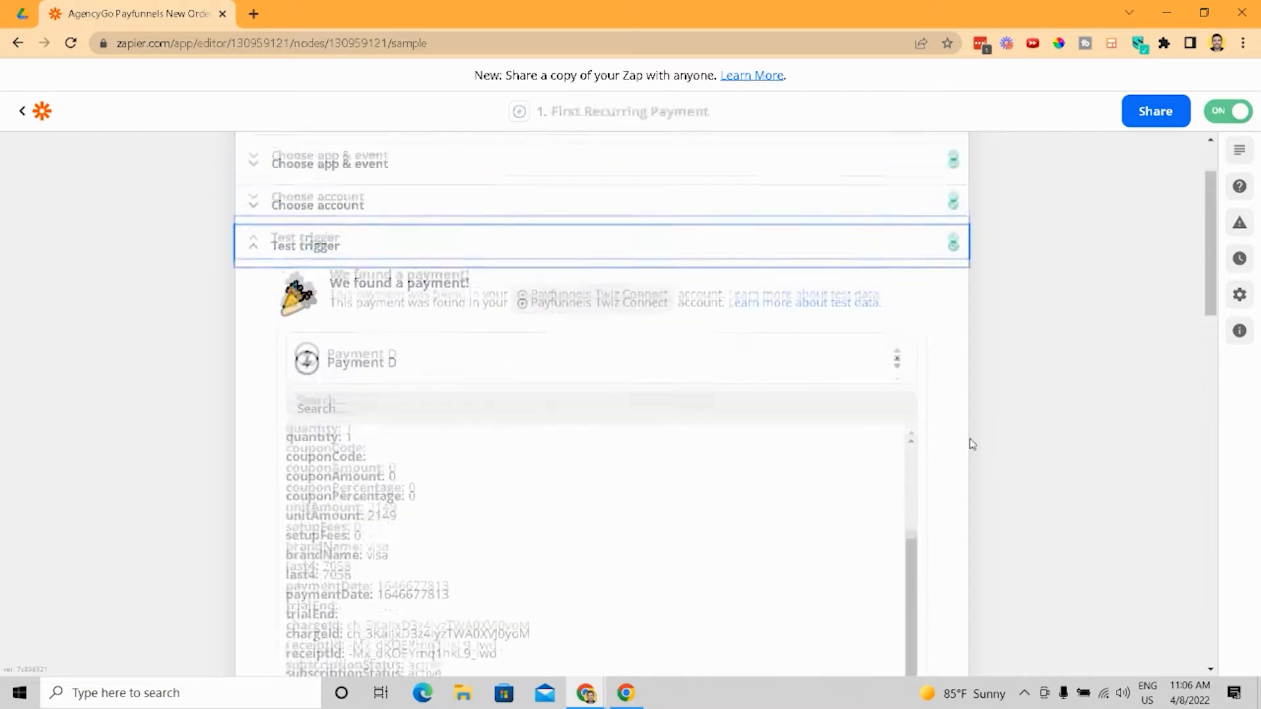
pyautogui.scroll(-3, 943, 428)
pyautogui.scroll(3, 464, 445)
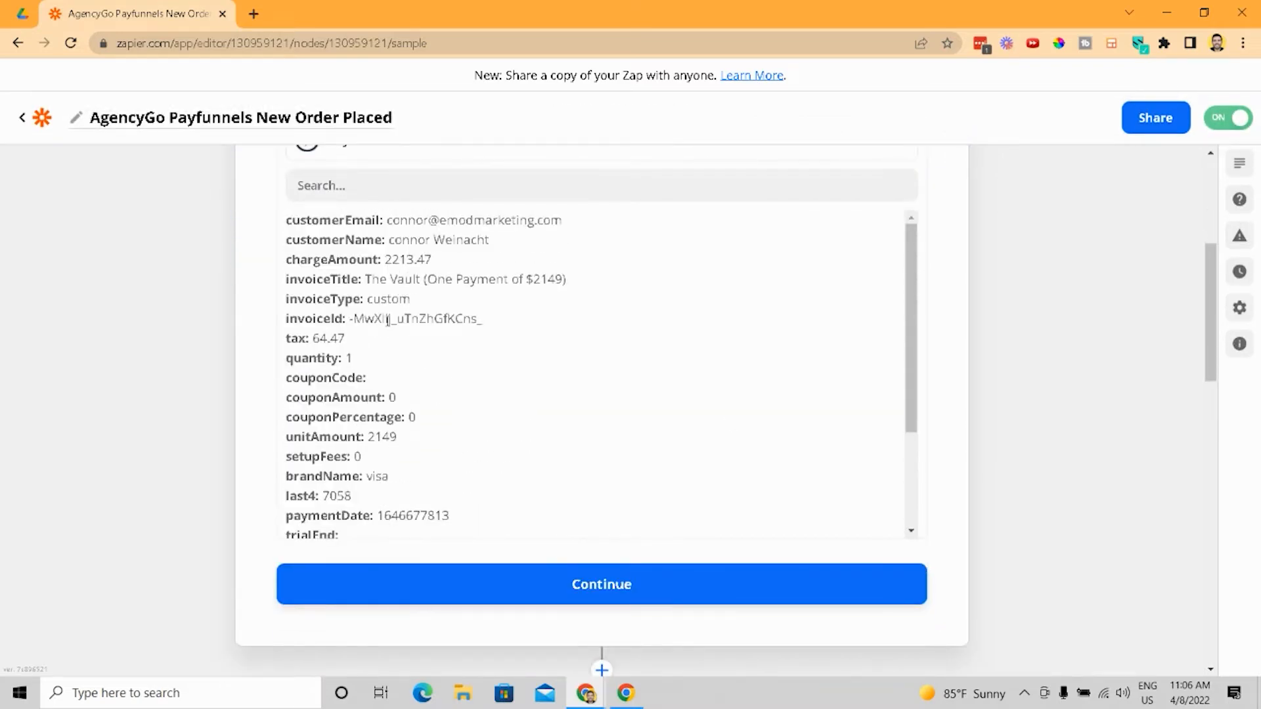
pyautogui.scroll(-3, 387, 320)
pyautogui.scroll(3, 386, 368)
# - Highlight the customer e-mail value in the sample payment data
pyautogui.moveTo(287, 220); pyautogui.dragTo(448, 221)
pyautogui.moveTo(573, 230); pyautogui.dragTo(387, 221)
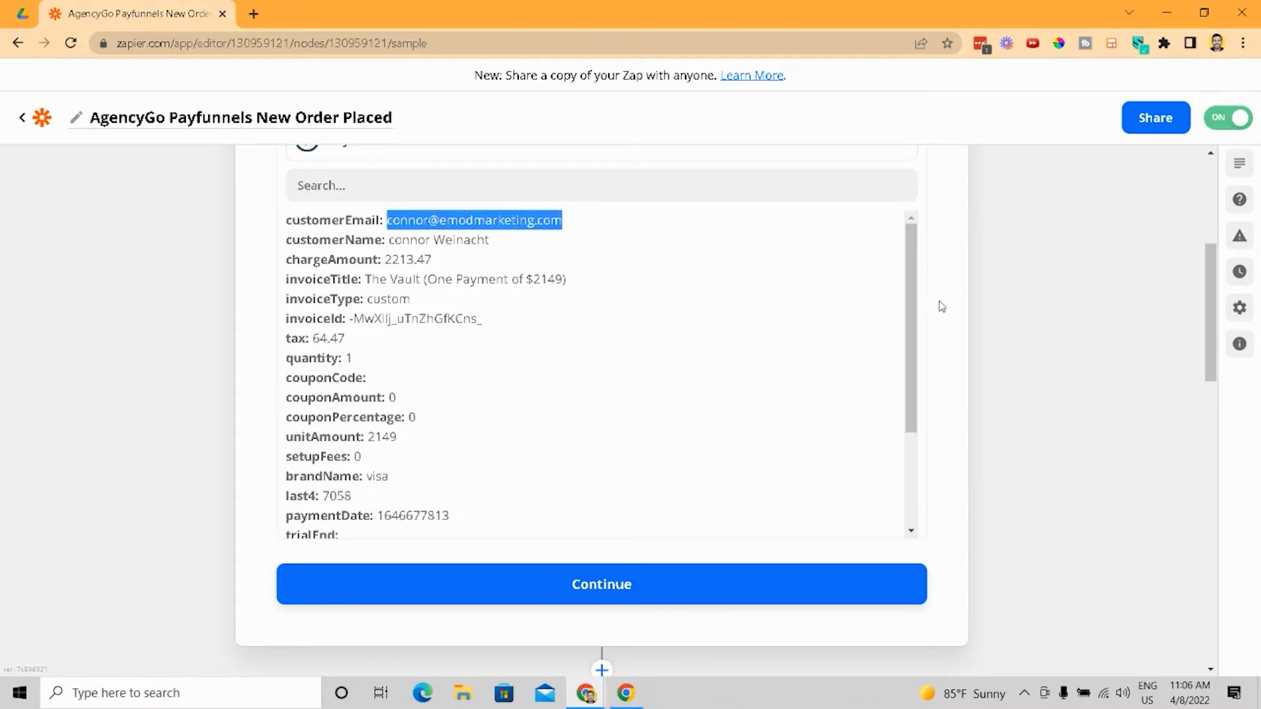
pyautogui.scroll(-6, 937, 302)
pyautogui.scroll(6, 600, 309)
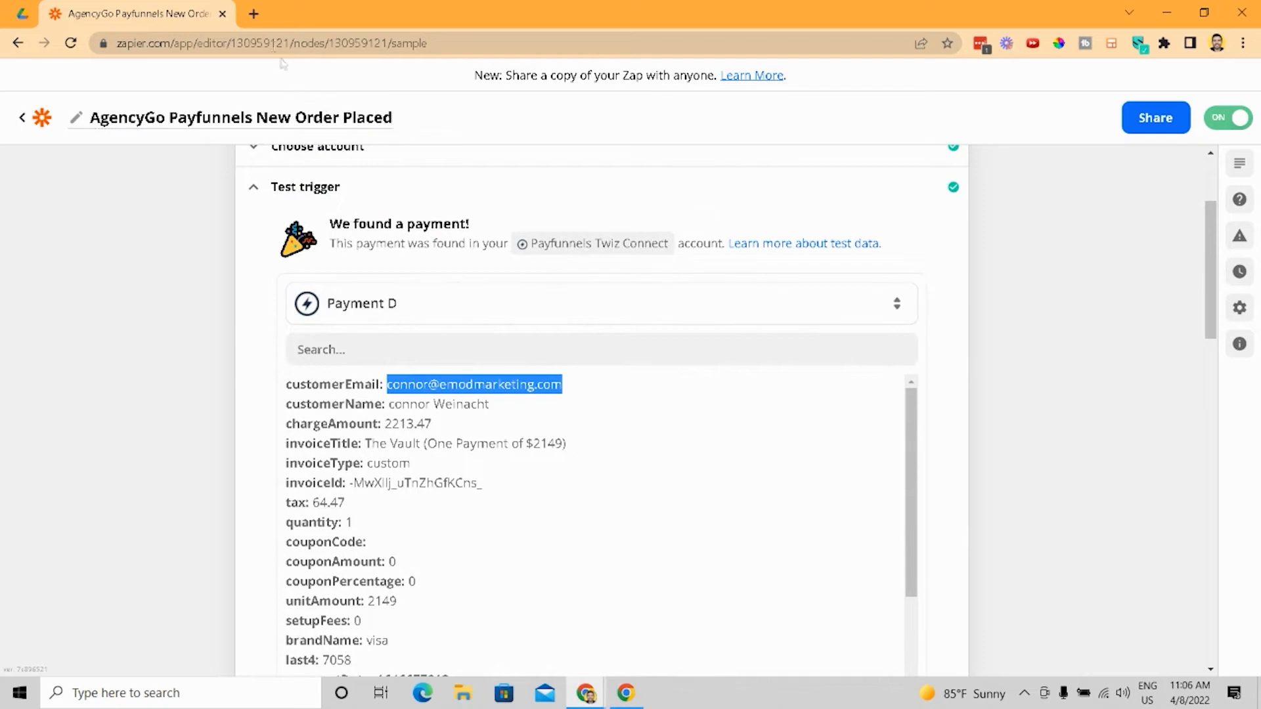
# - Search the web for post requests in a new tab and open the GET versus POST image diagram
pyautogui.click(254, 22)
pyautogui.write('post')
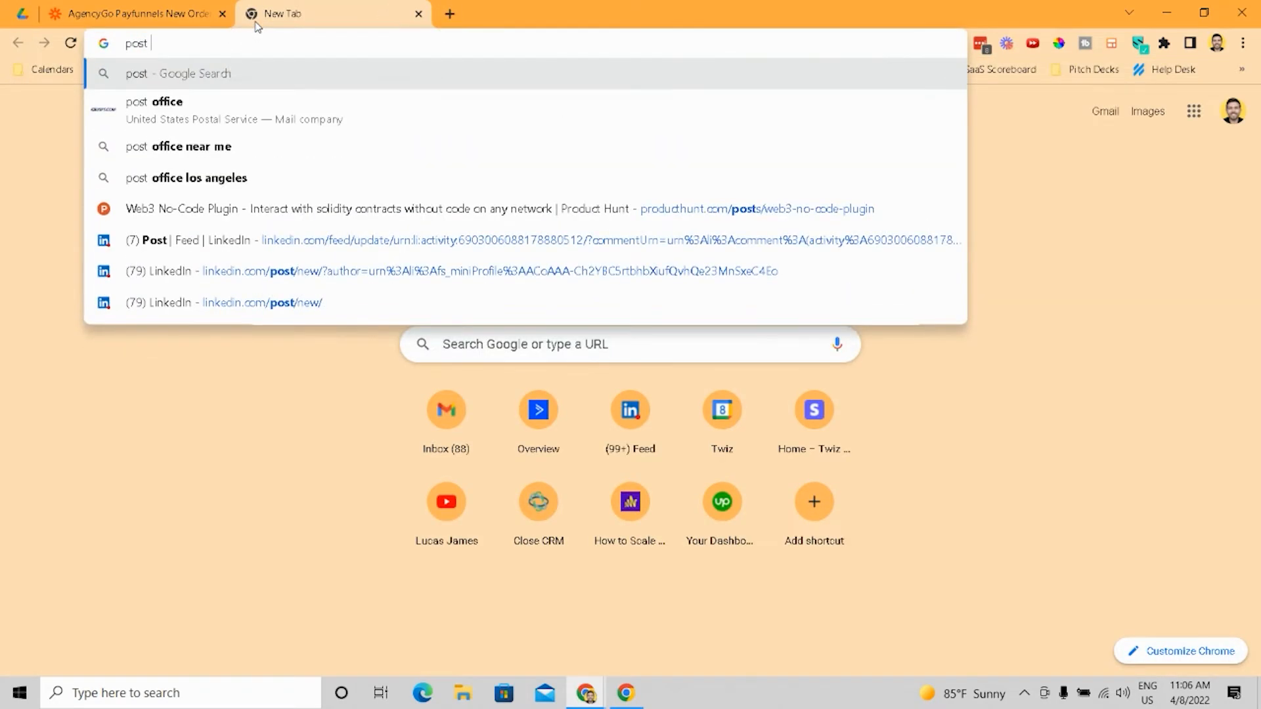
pyautogui.write(' requests')
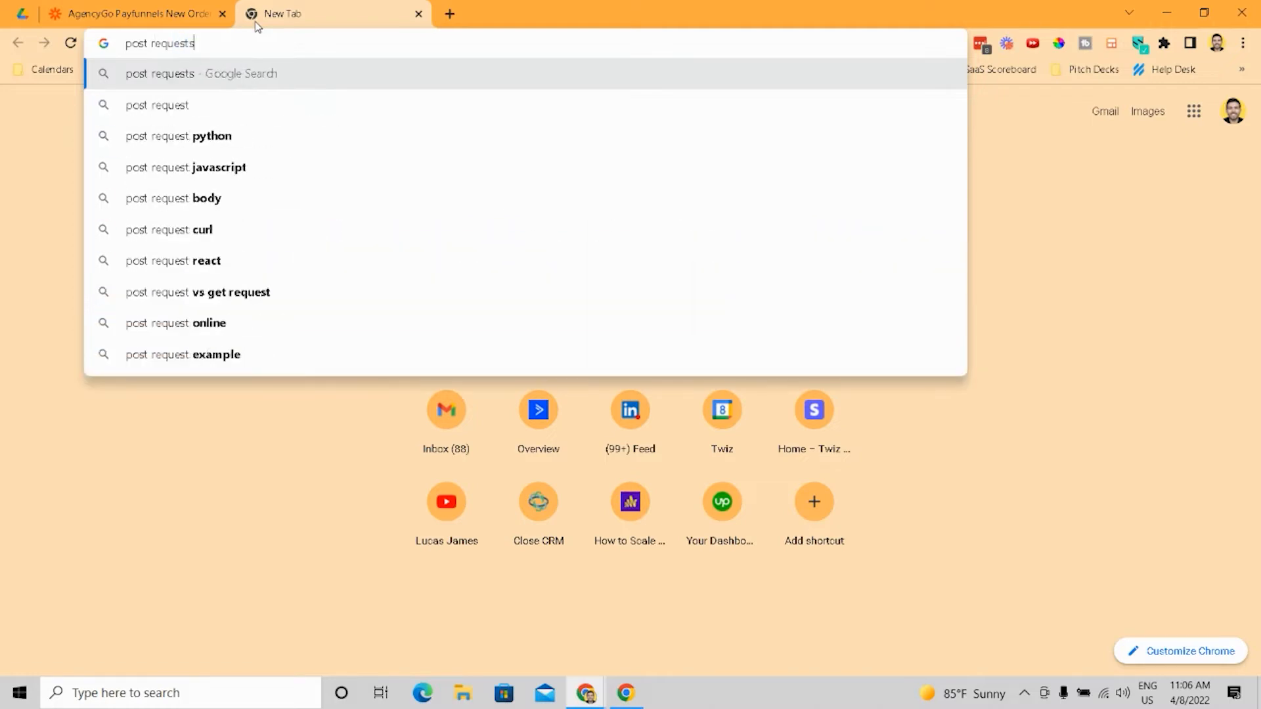
pyautogui.press('Return')
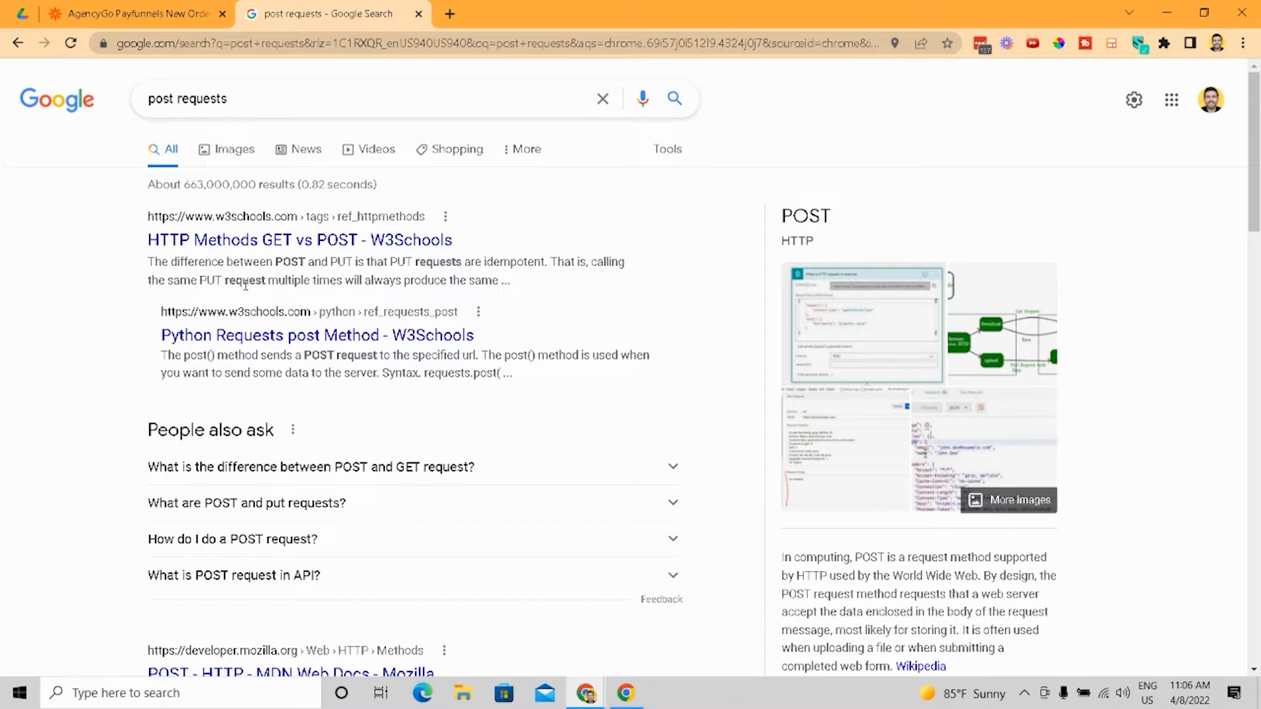
pyautogui.click(228, 149)
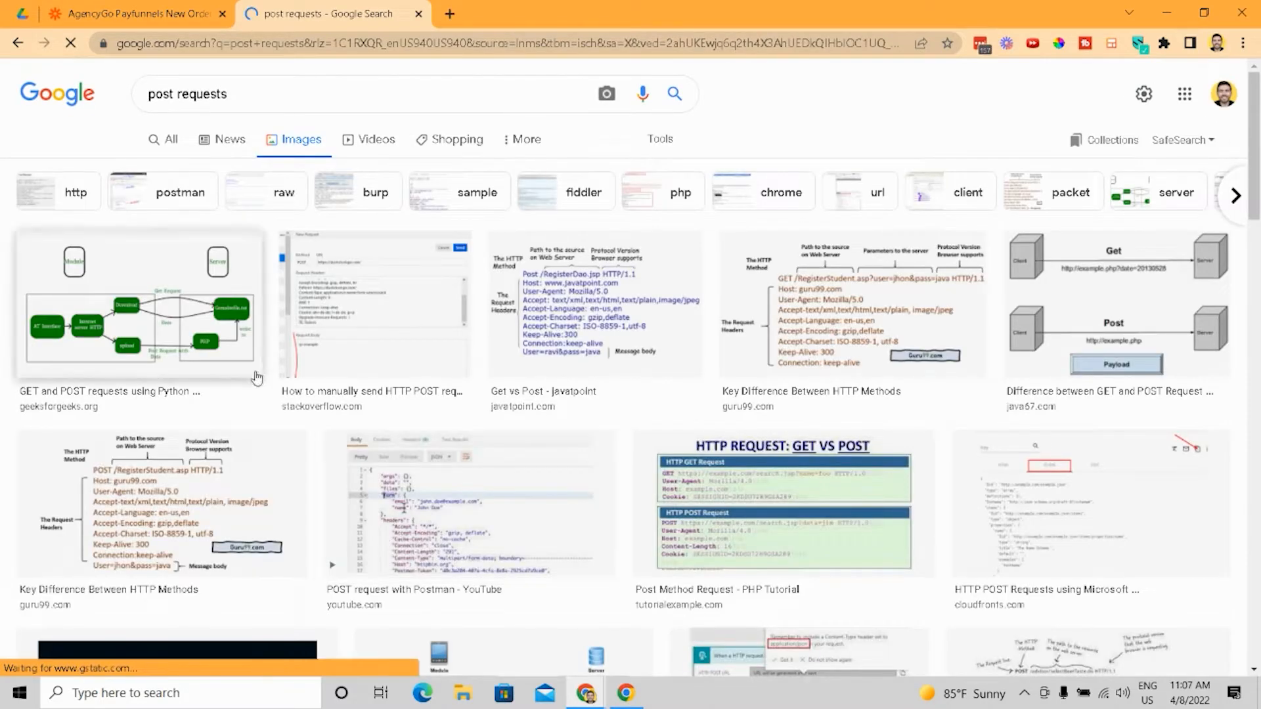
pyautogui.click(1090, 322)
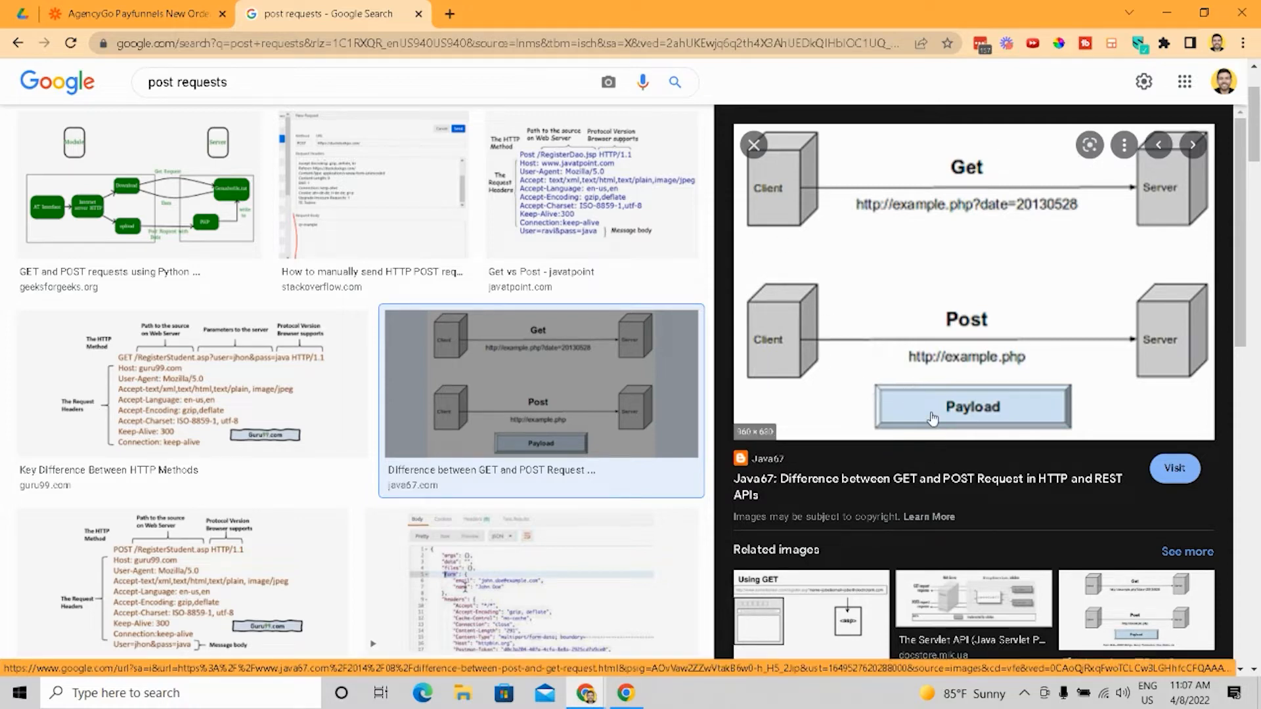
# - Return to the Zap and open the Send Outbound Email action's app and event choices
pyautogui.click(138, 13)
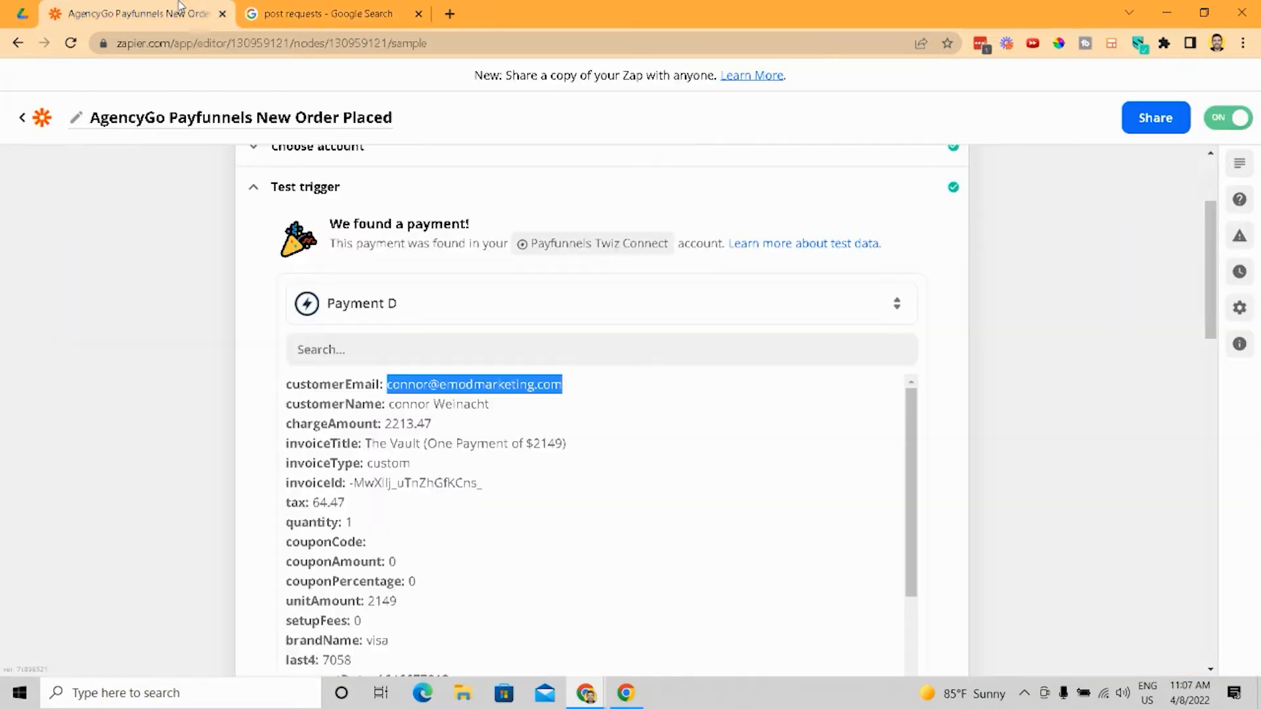
pyautogui.scroll(3, 410, 336)
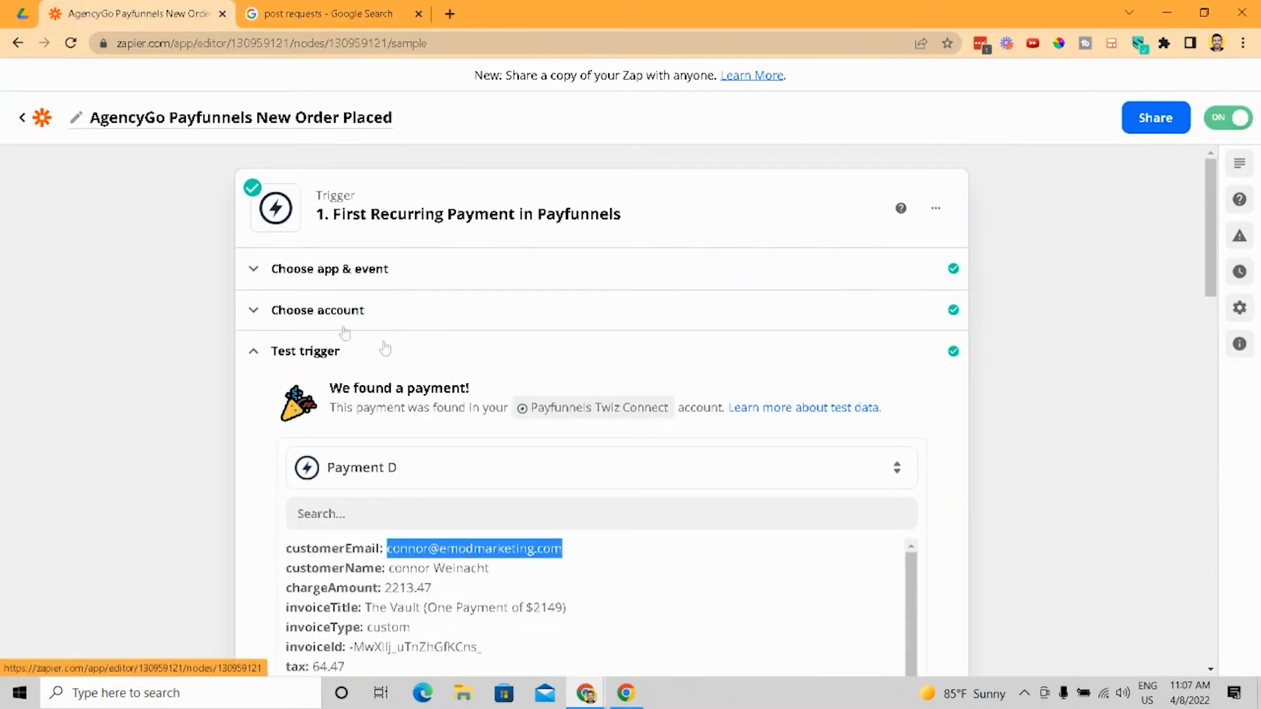
pyautogui.scroll(-6, 342, 338)
pyautogui.scroll(6, 328, 315)
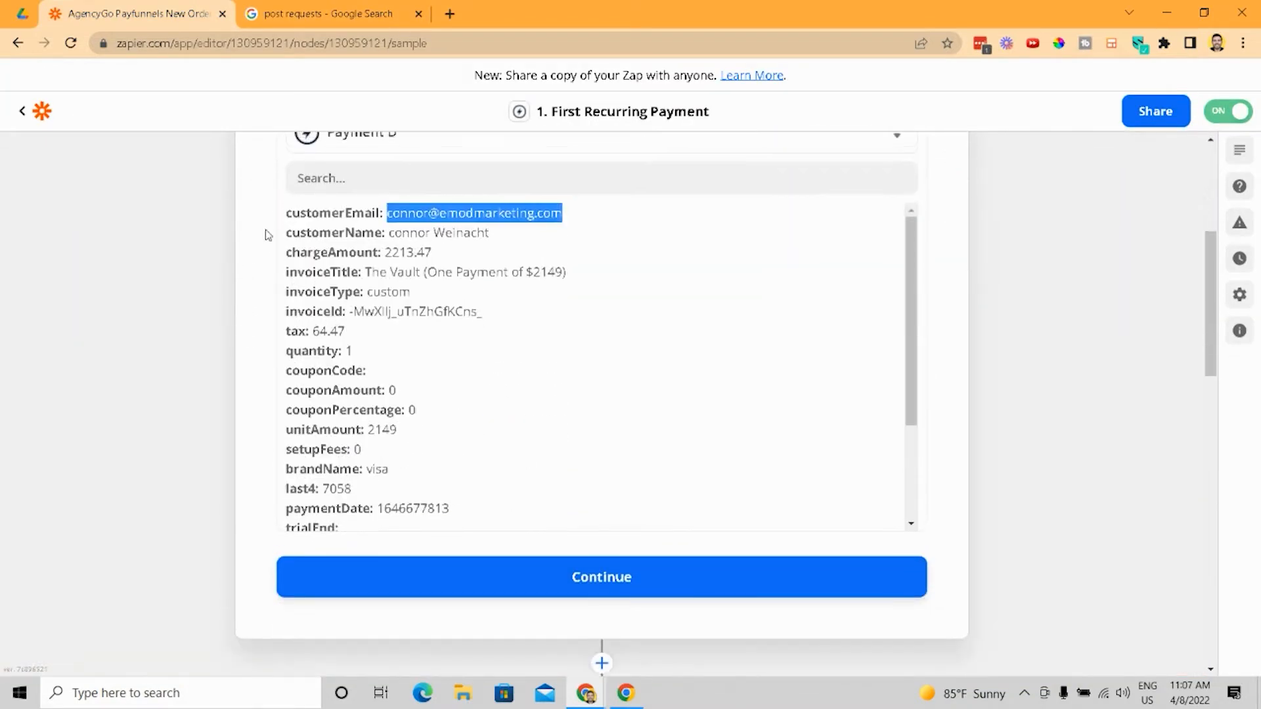
pyautogui.scroll(-10, 503, 263)
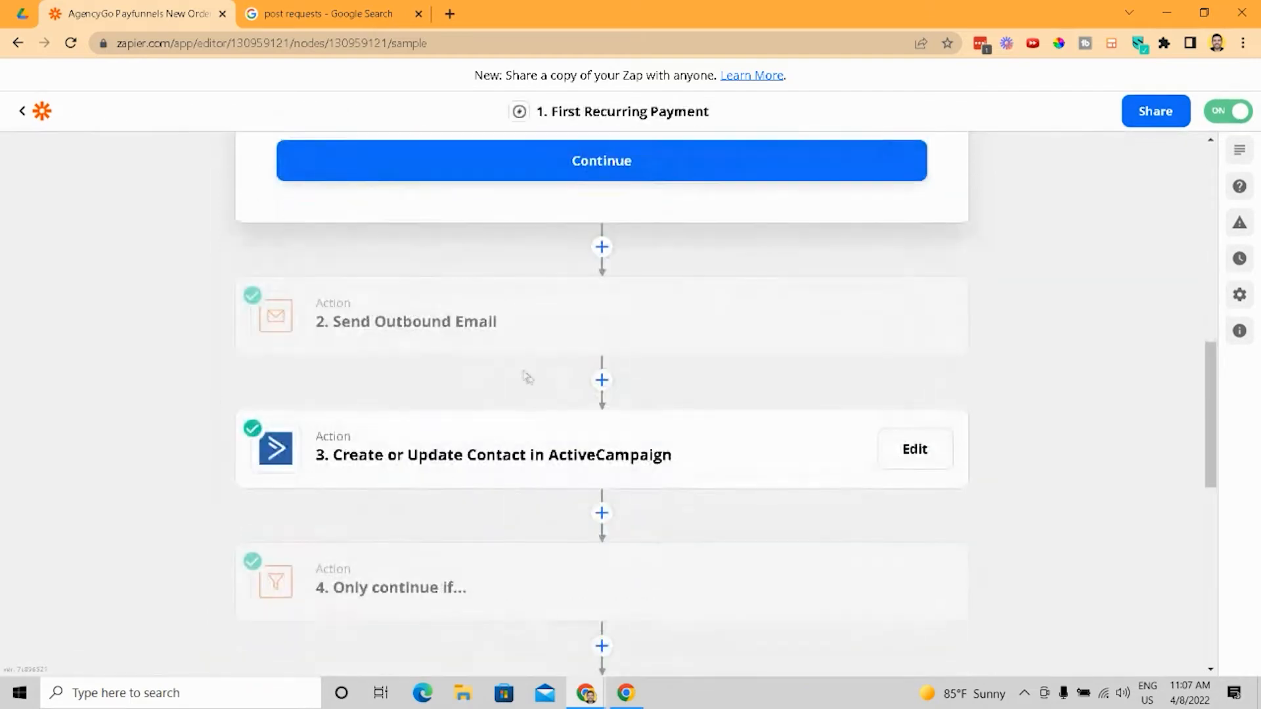
pyautogui.click(481, 330)
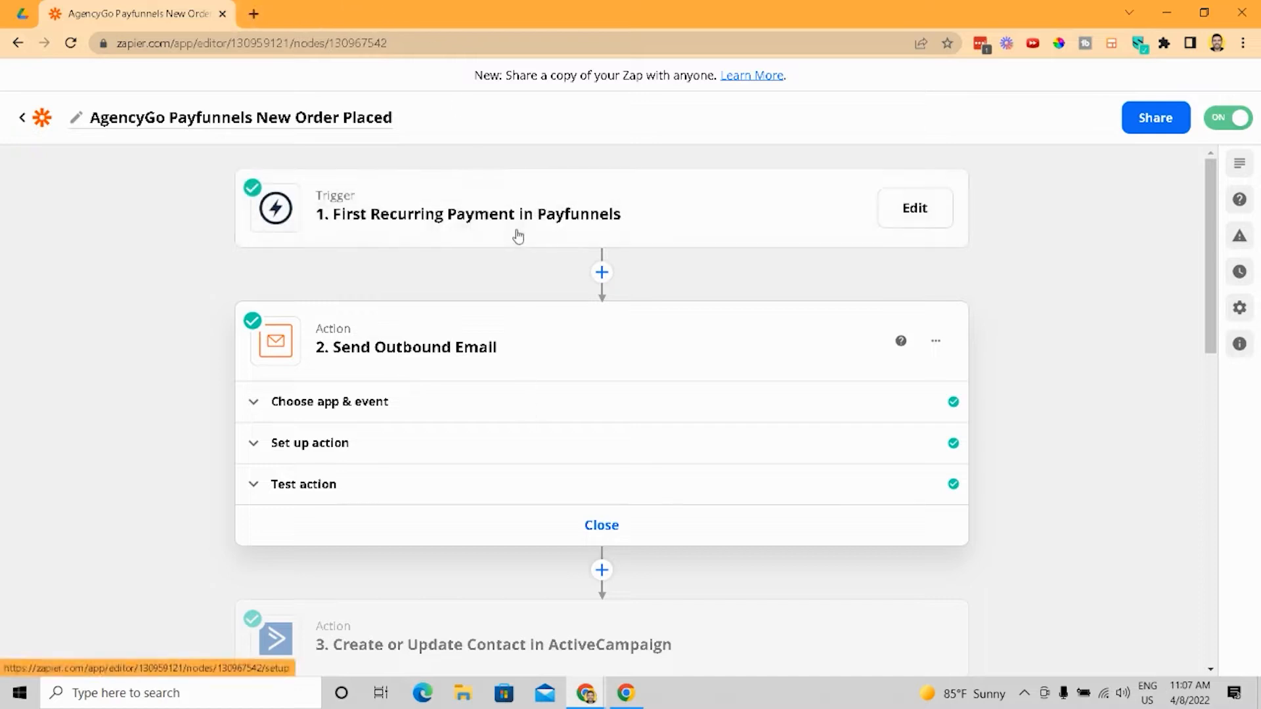
pyautogui.click(536, 403)
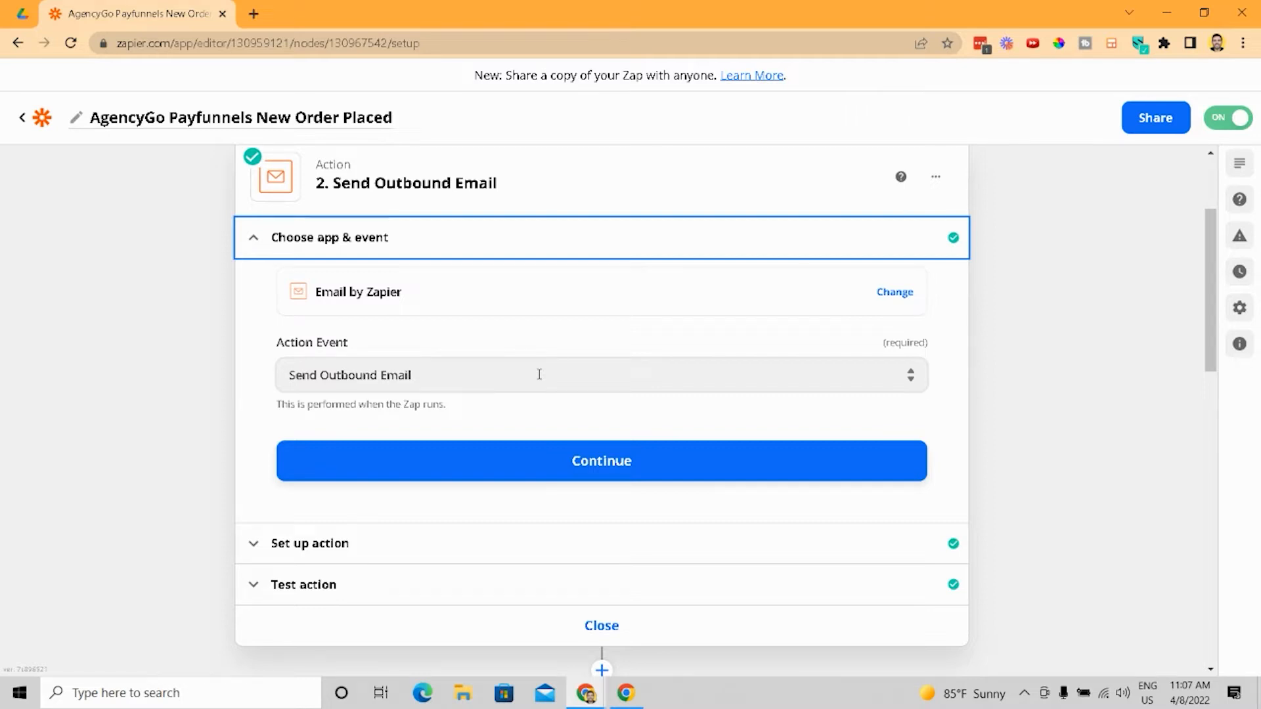
pyautogui.click(539, 375)
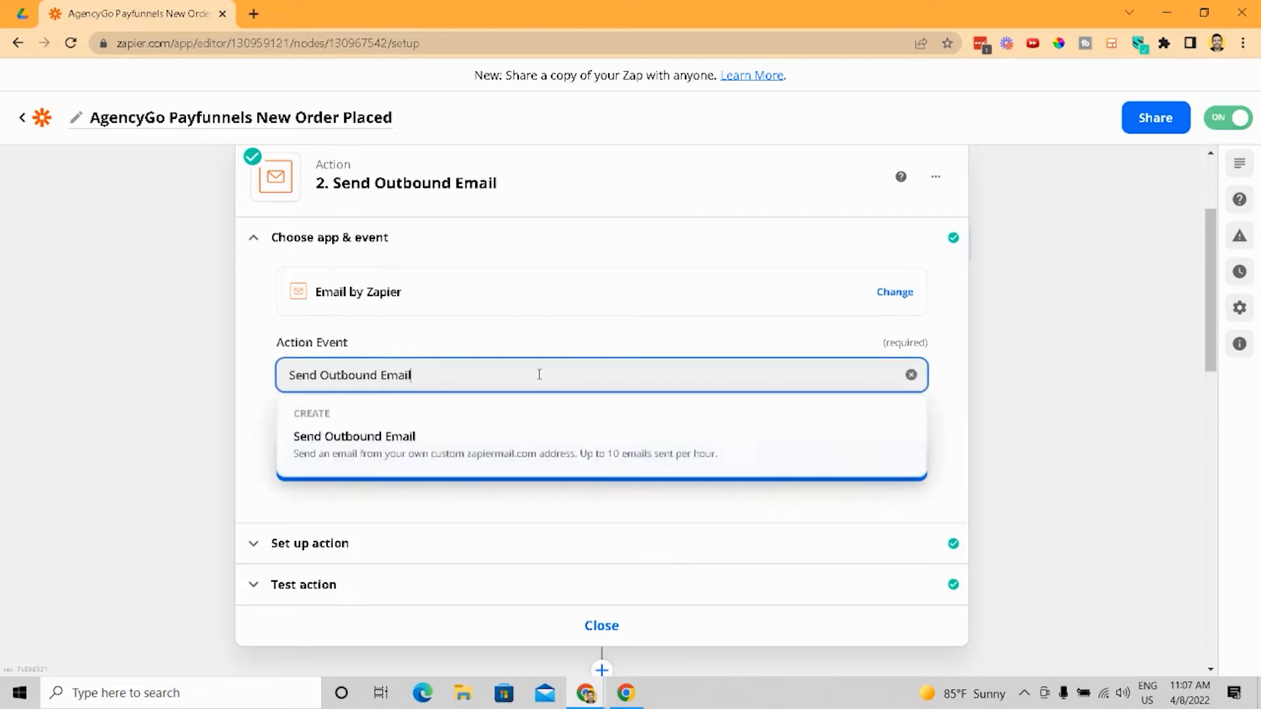
pyautogui.click(241, 373)
# - Review the Send Outbound Email action's setup fields and its test result
pyautogui.scroll(-1, 440, 617)
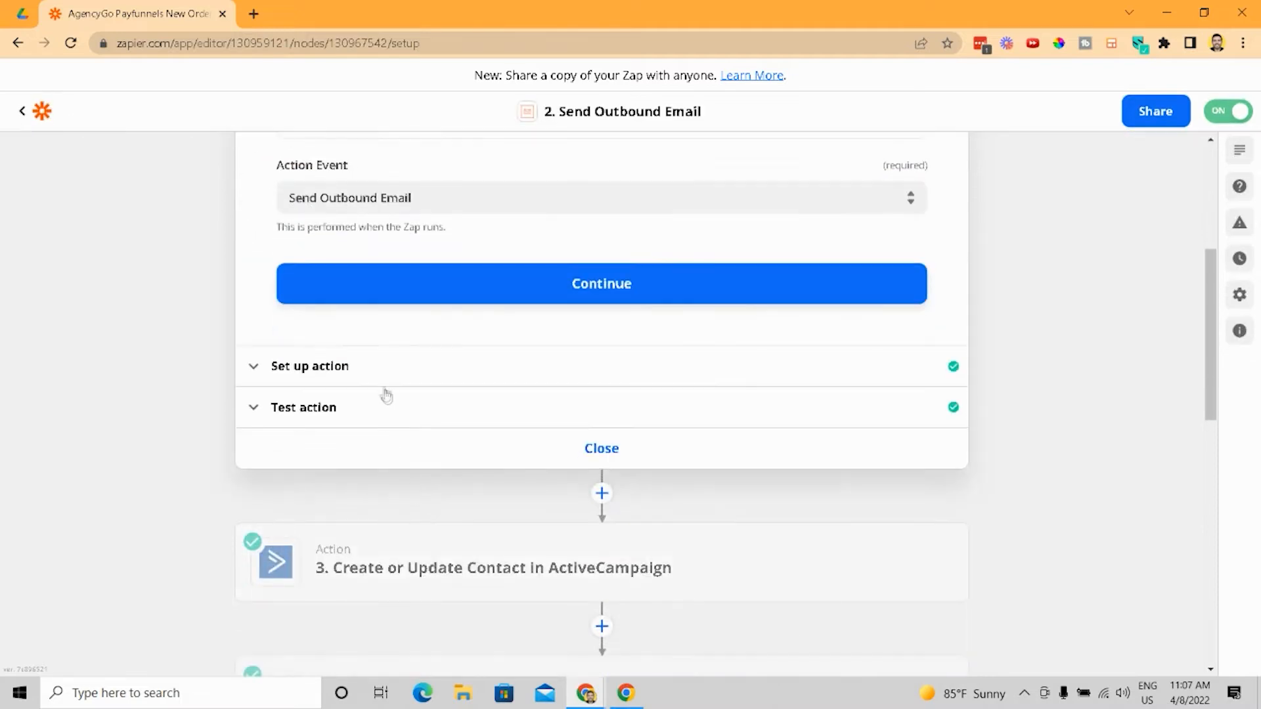
pyautogui.click(385, 372)
pyautogui.scroll(-6, 447, 414)
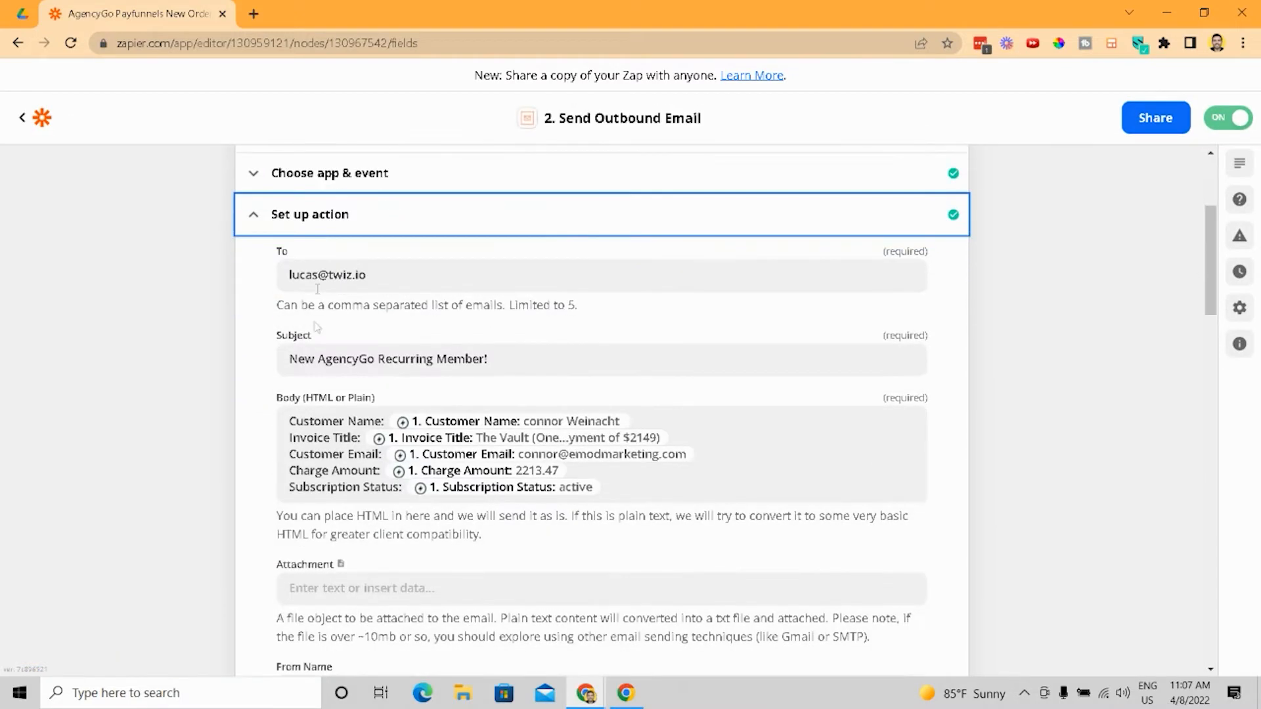
pyautogui.scroll(-10, 475, 386)
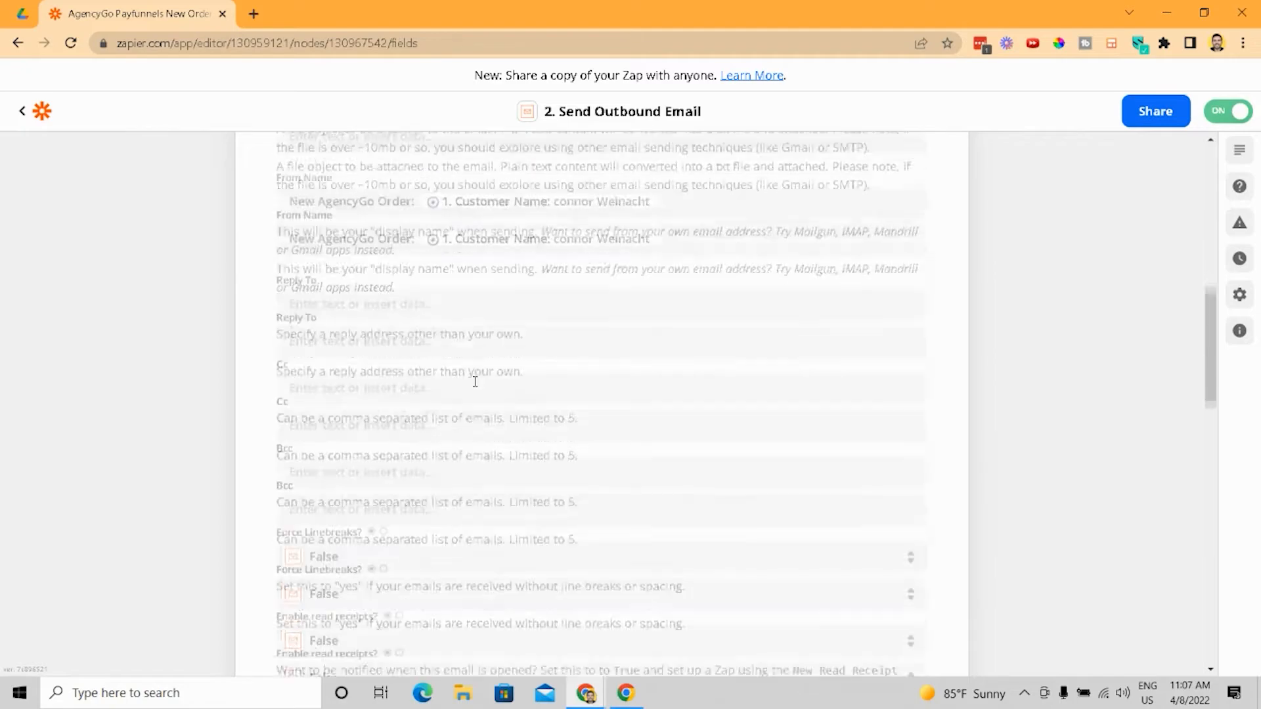
pyautogui.click(653, 409)
pyautogui.scroll(-5, 653, 410)
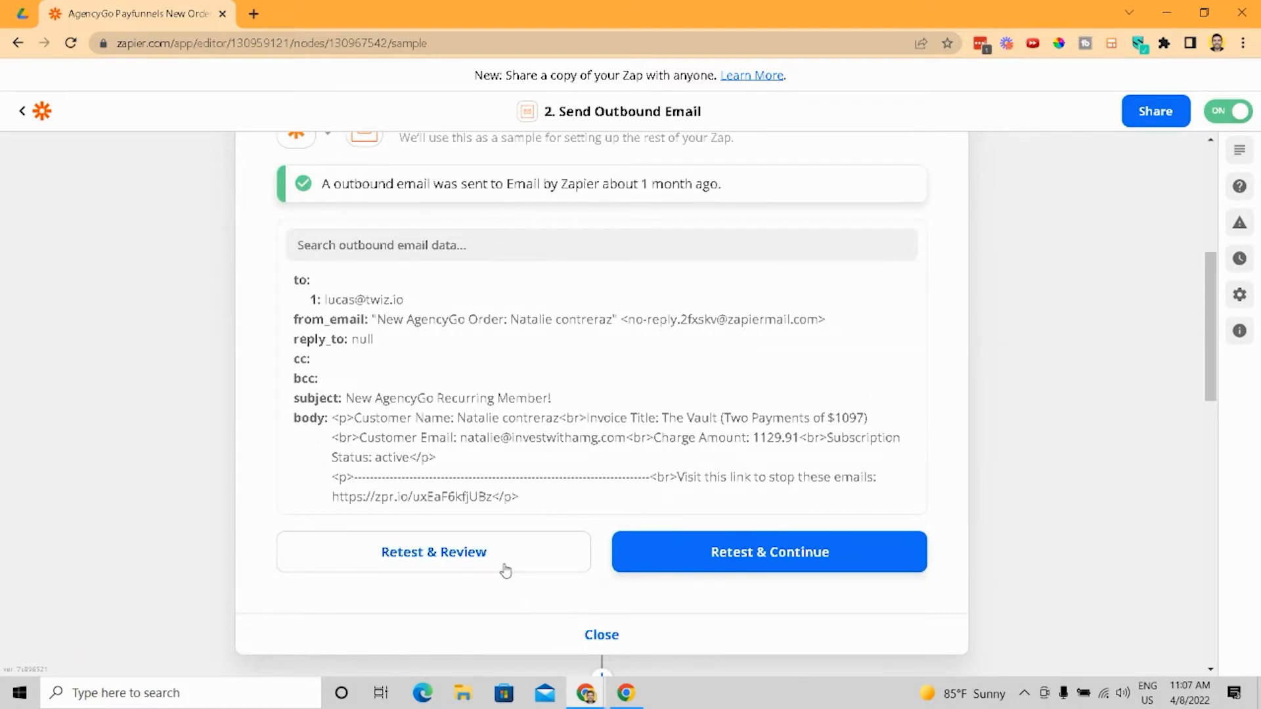
pyautogui.scroll(3, 506, 572)
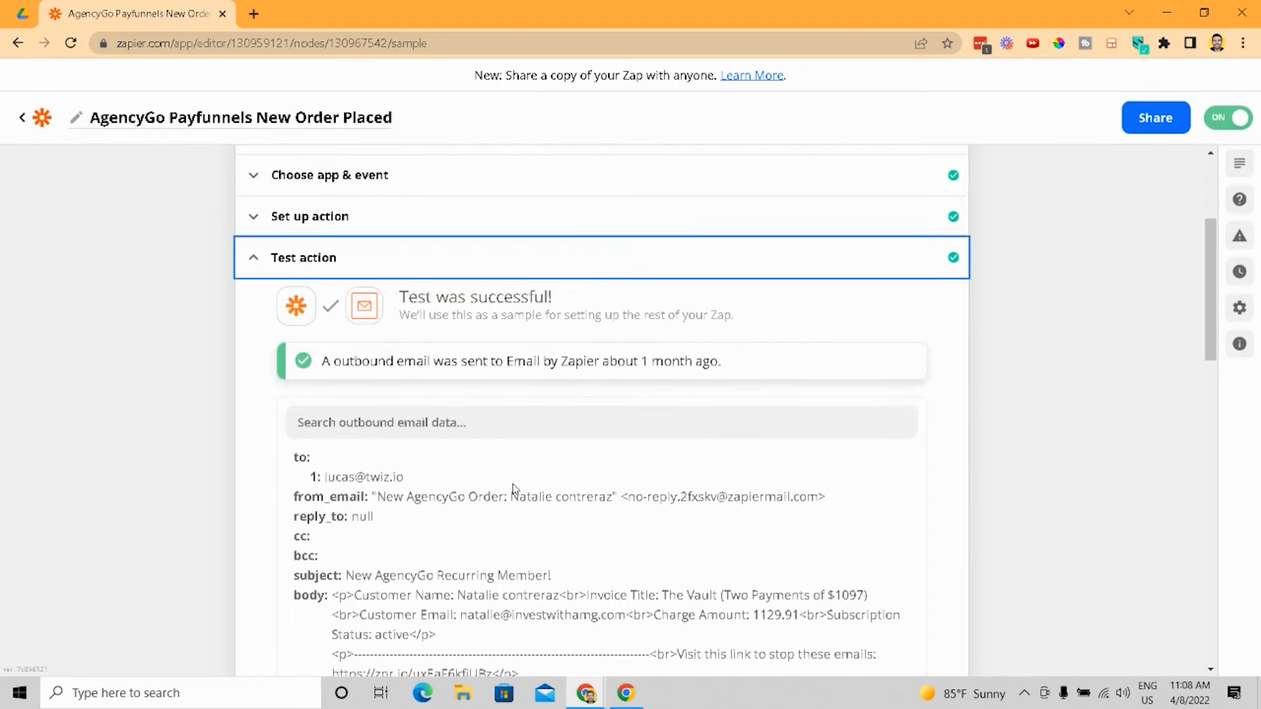
pyautogui.scroll(-8, 513, 489)
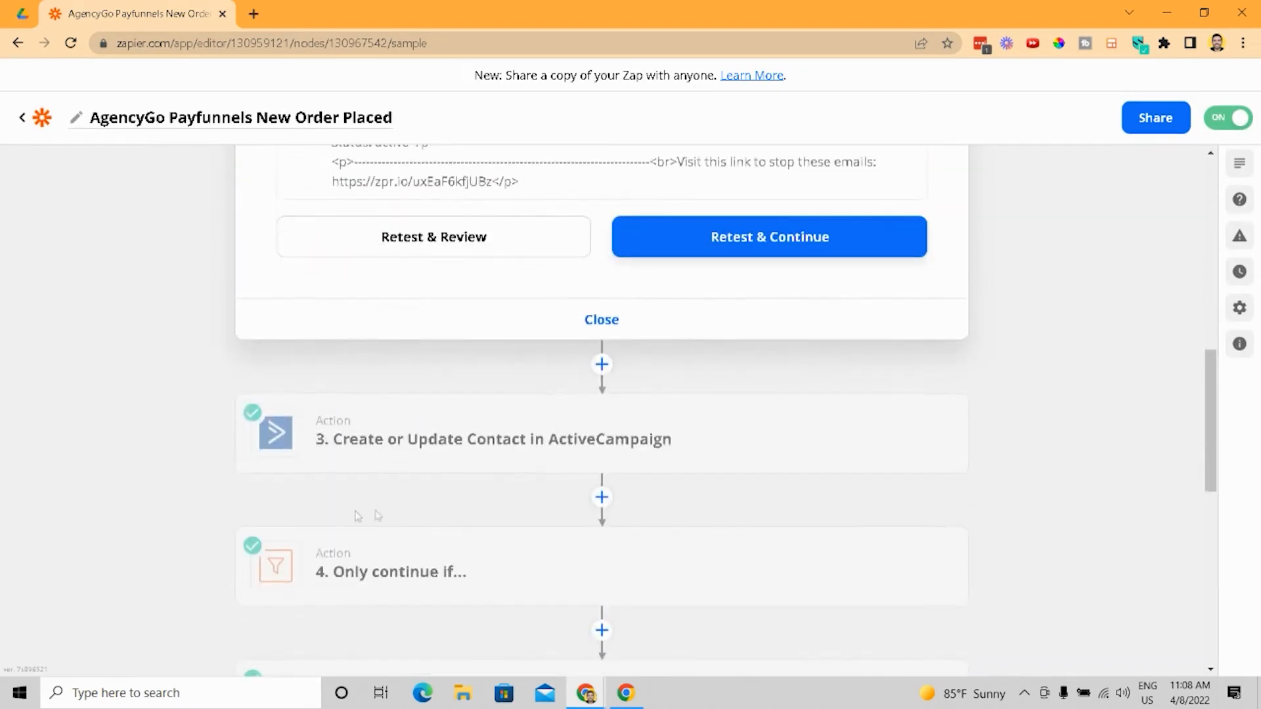
# - Open the ActiveCampaign contact action and view its app, event and connected account
pyautogui.click(483, 471)
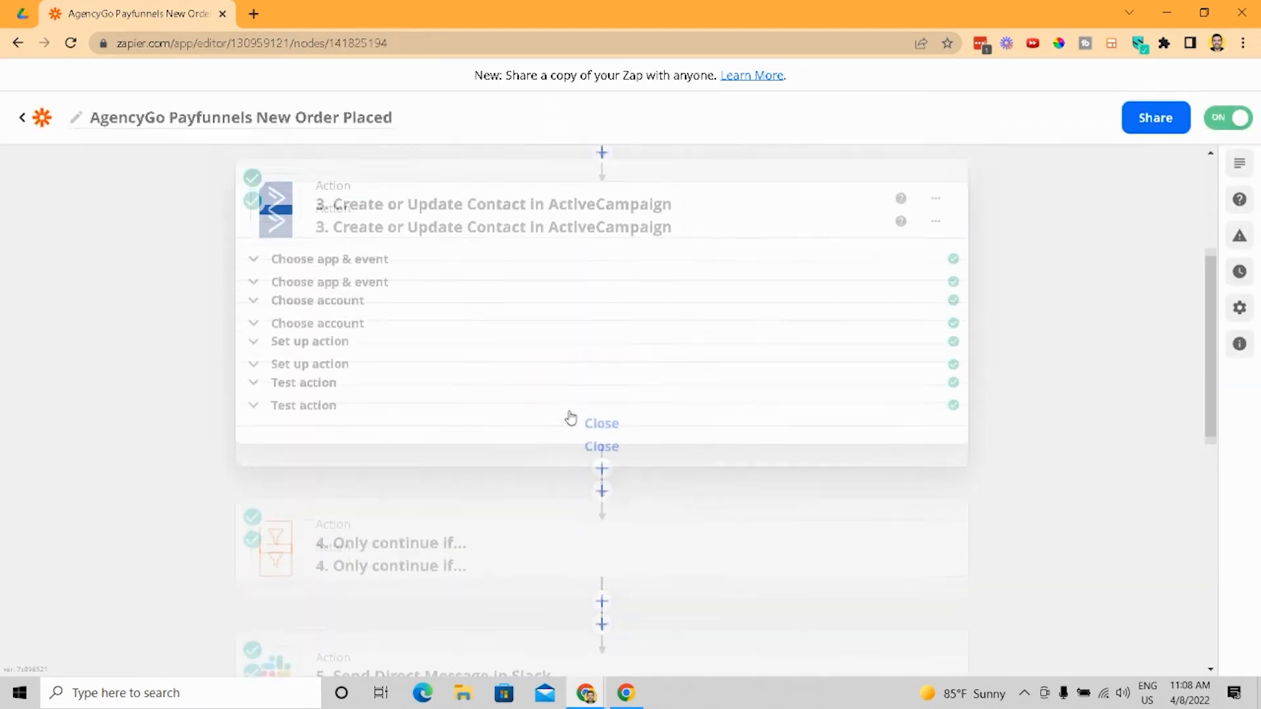
pyautogui.scroll(-3, 526, 479)
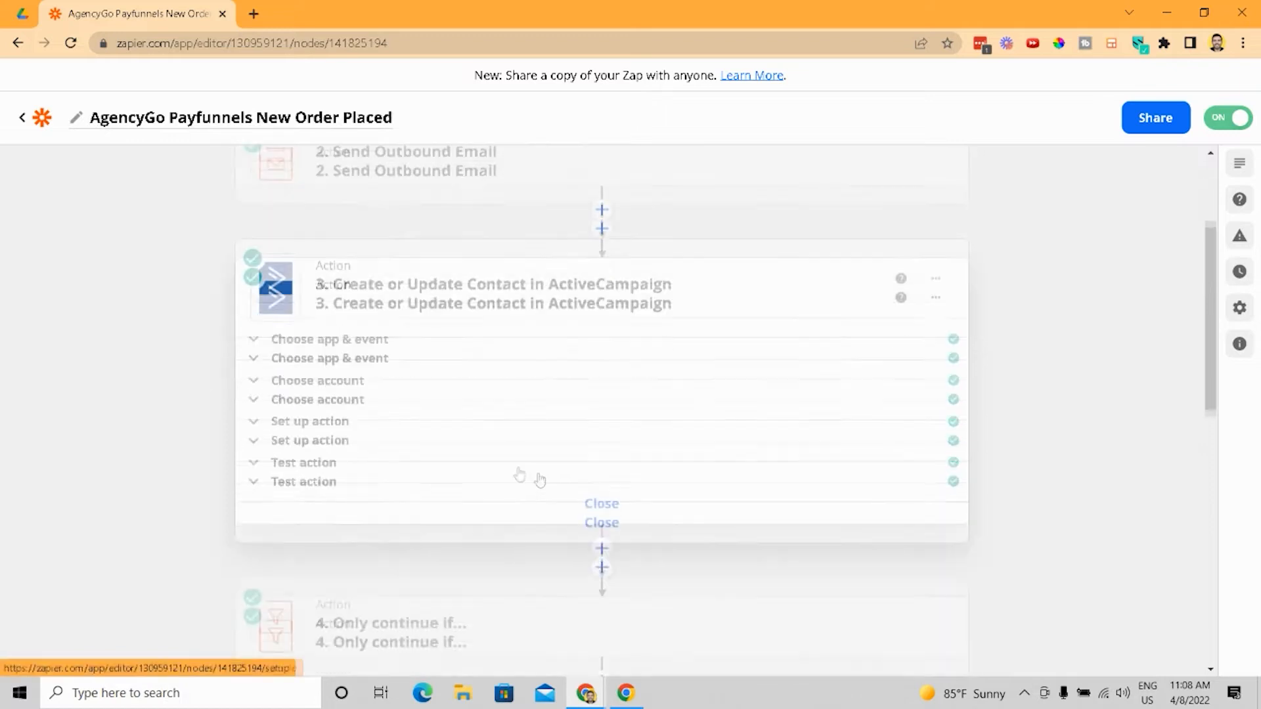
pyautogui.click(402, 308)
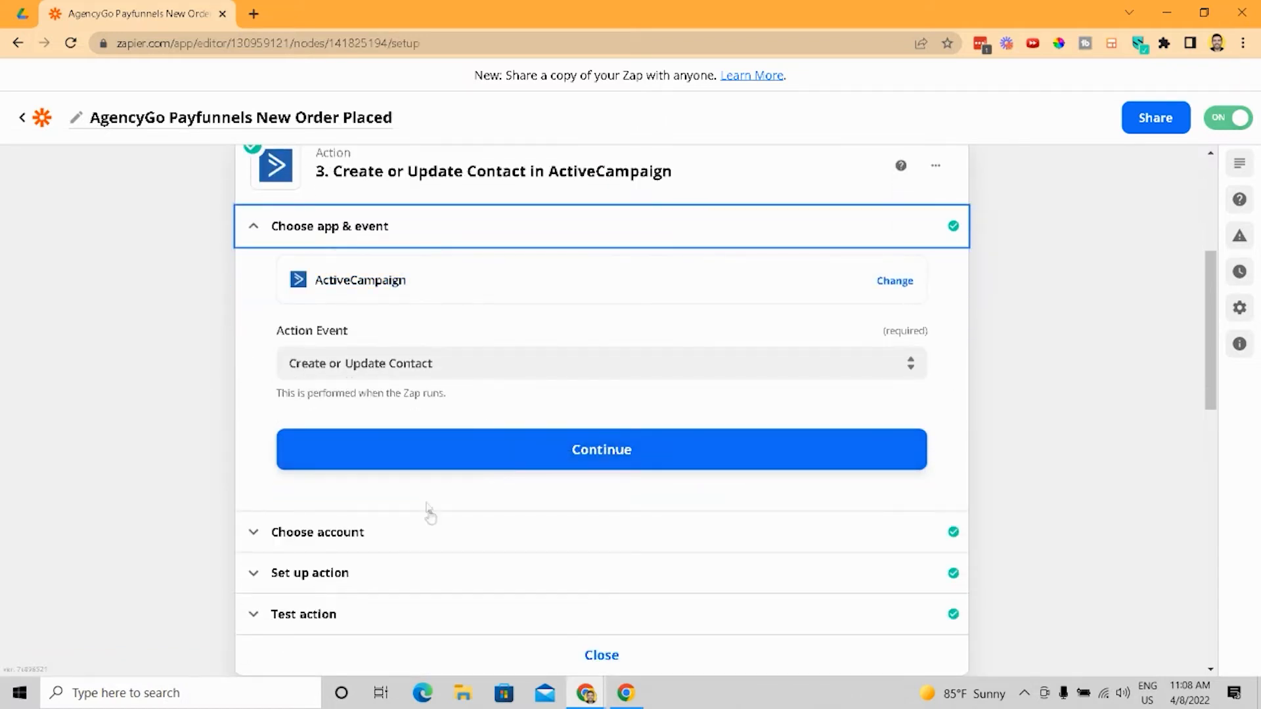
pyautogui.click(439, 549)
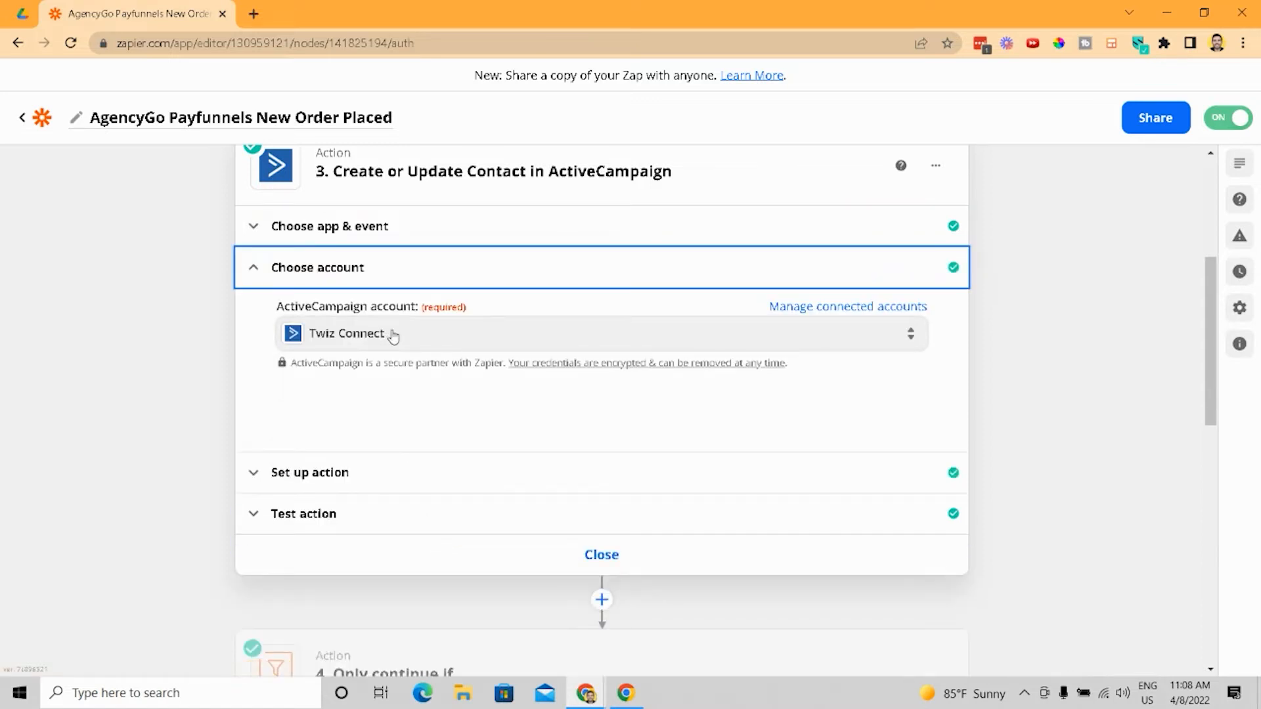
# - Review the ActiveCampaign action's contact field mappings and its test result
pyautogui.click(431, 474)
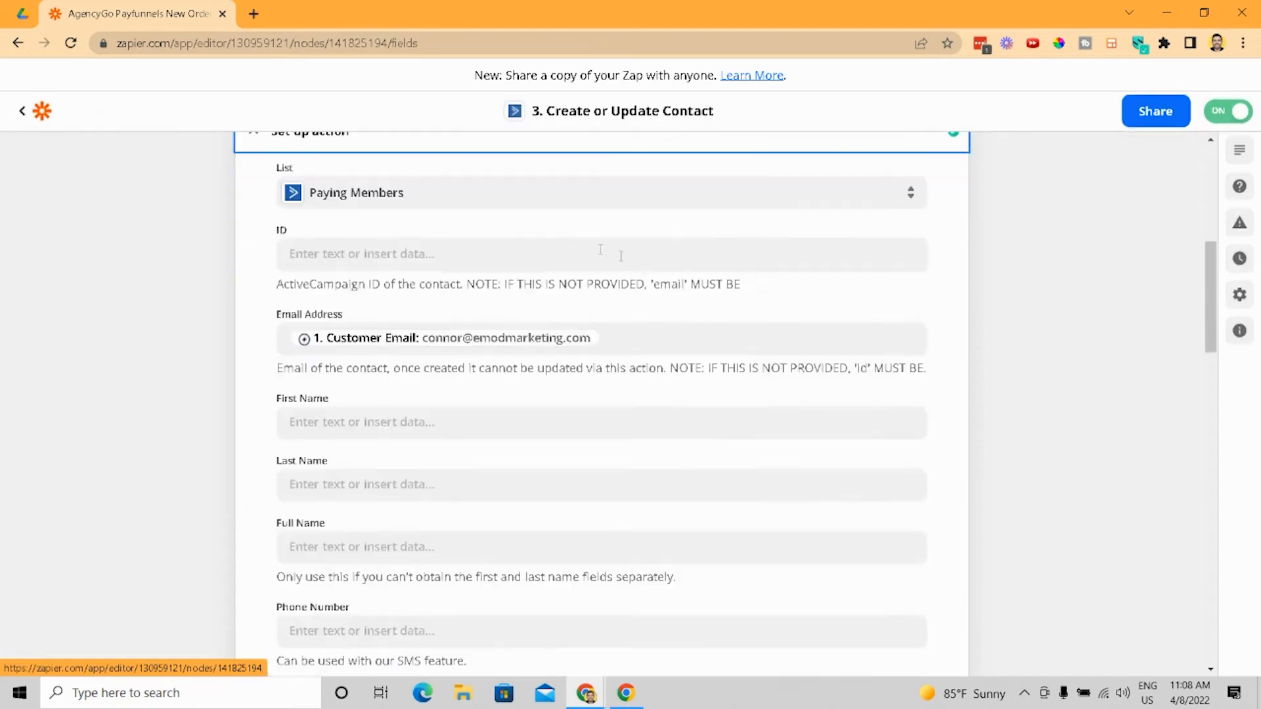
pyautogui.scroll(-1, 459, 223)
pyautogui.scroll(2, 342, 302)
pyautogui.scroll(-5, 347, 297)
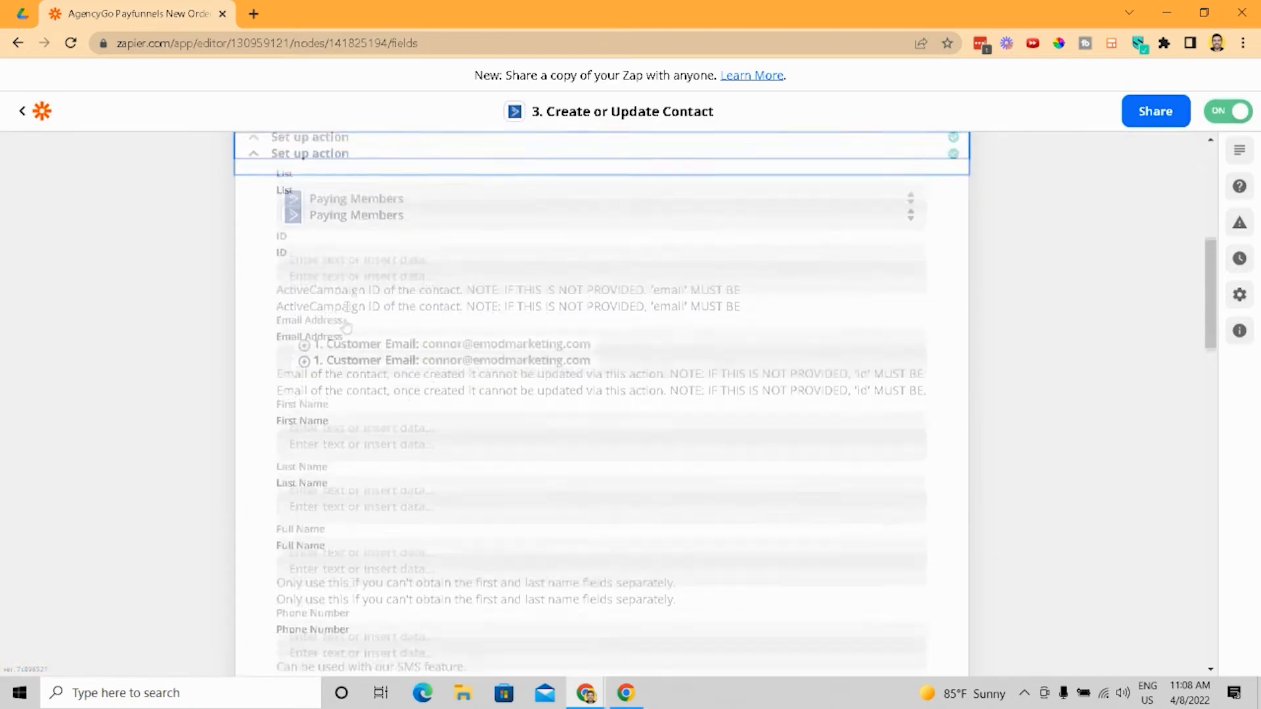
pyautogui.scroll(-4, 373, 211)
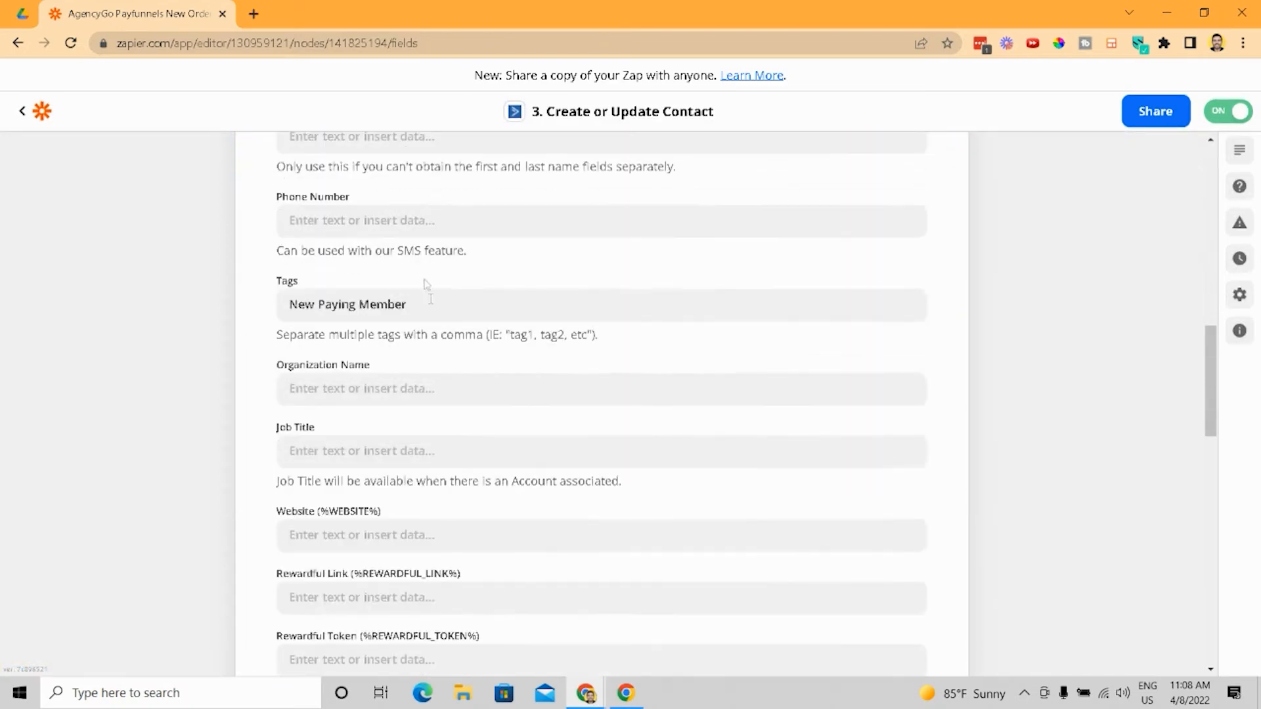
pyautogui.scroll(-1, 388, 319)
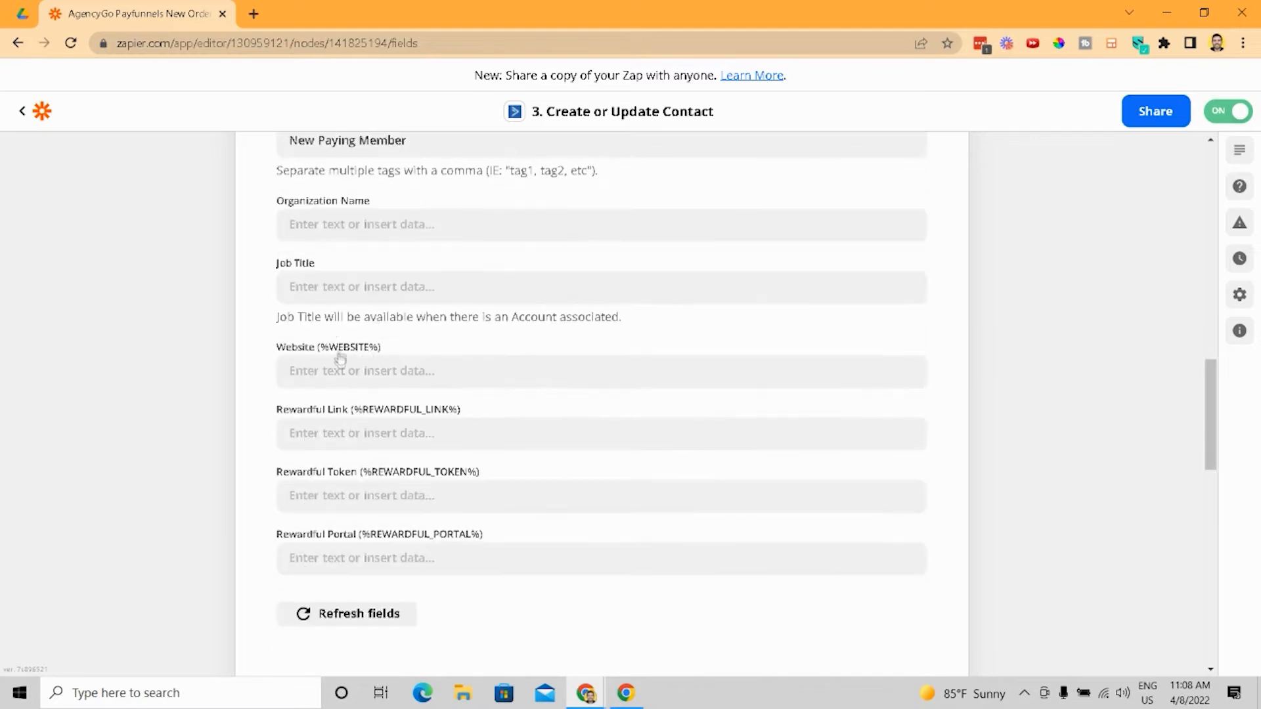
pyautogui.scroll(-3, 341, 407)
pyautogui.scroll(1, 396, 383)
pyautogui.scroll(12, 396, 382)
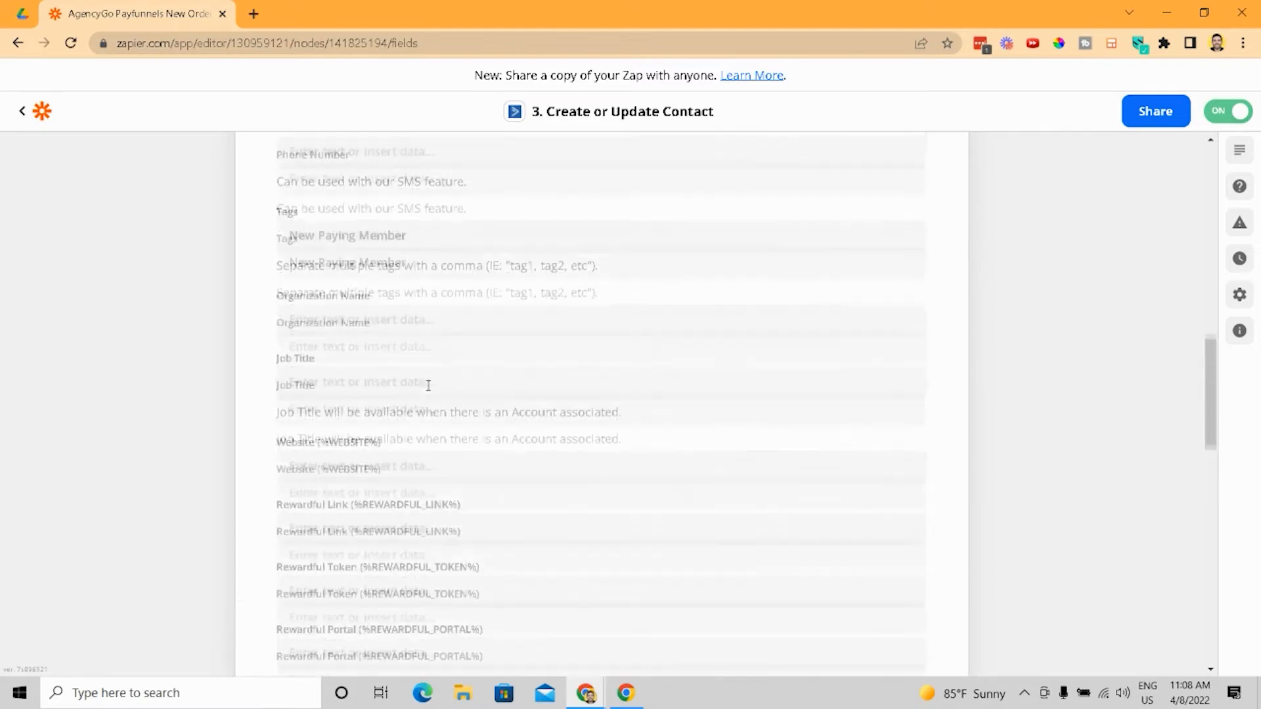
pyautogui.scroll(-12, 417, 532)
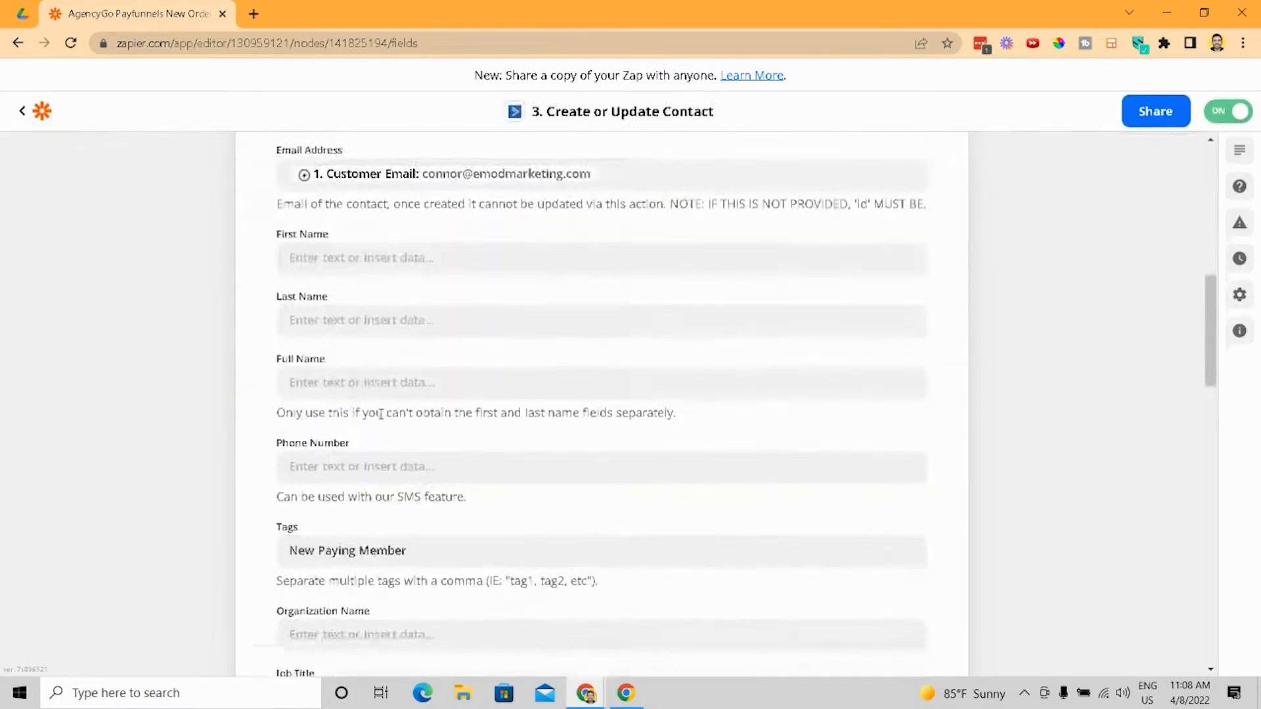
pyautogui.click(366, 392)
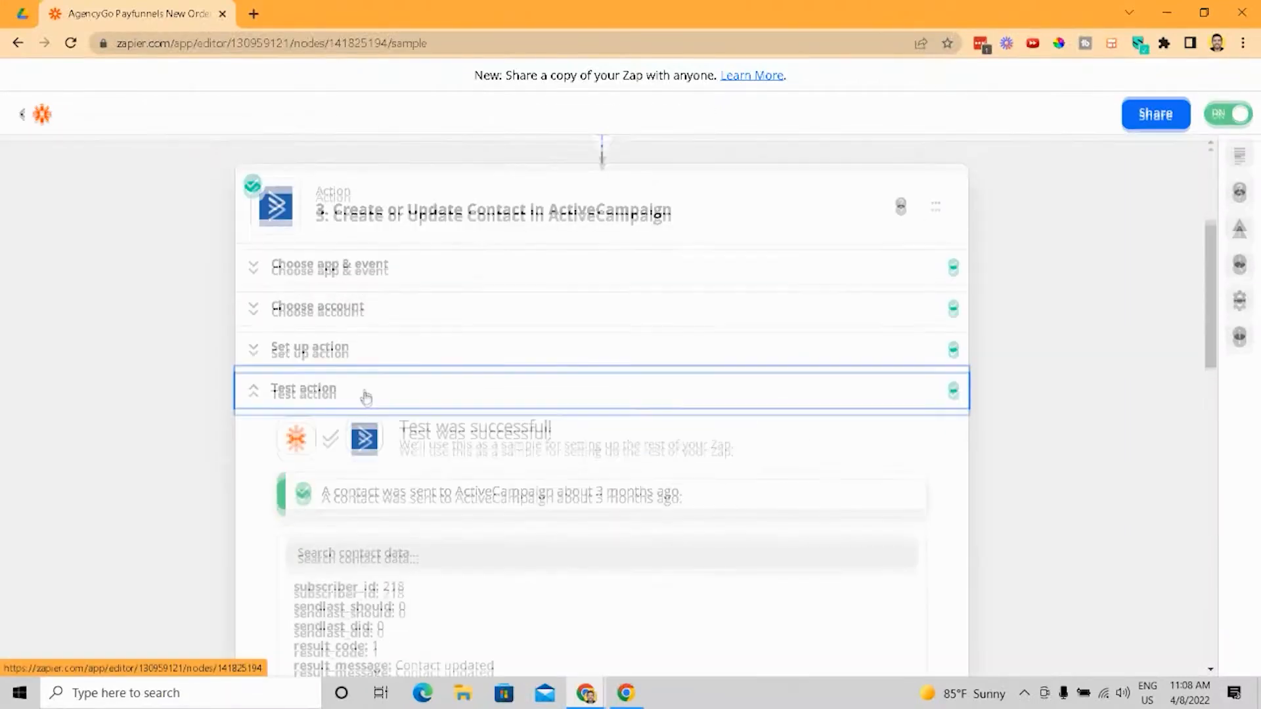
pyautogui.scroll(-6, 329, 407)
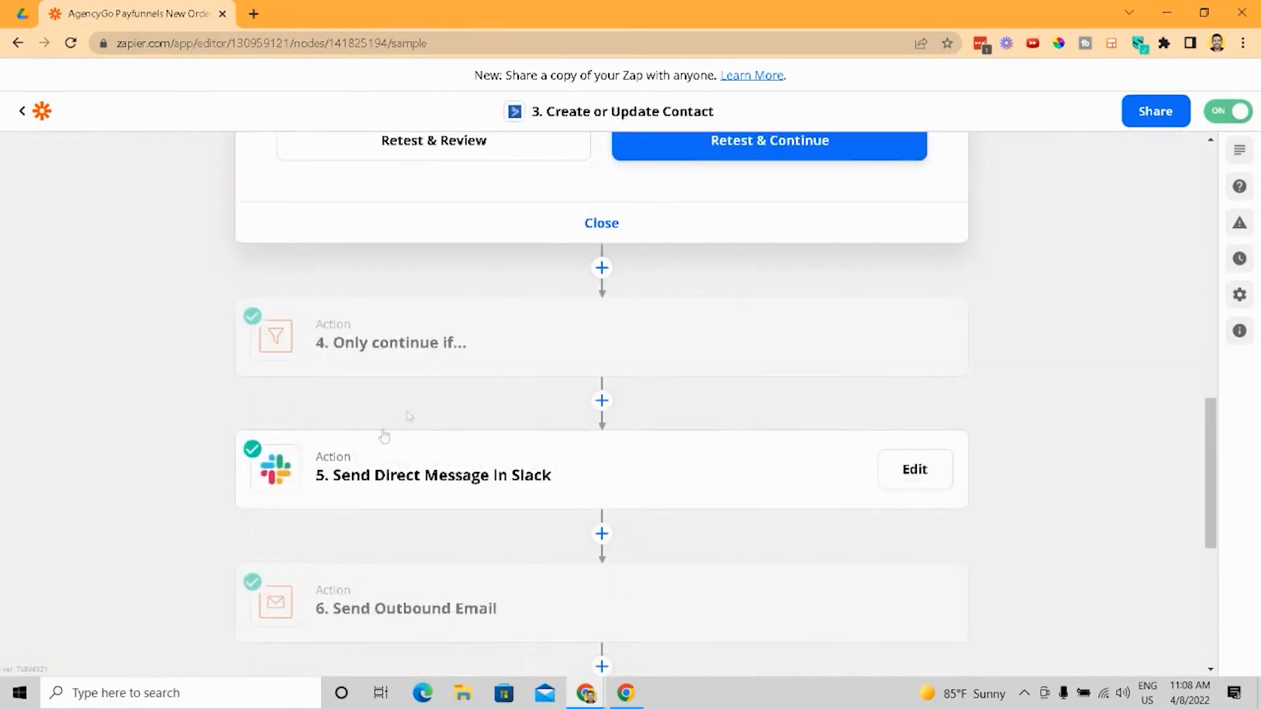
# - Open the Only continue if filter step and view its app and filter conditions
pyautogui.click(422, 338)
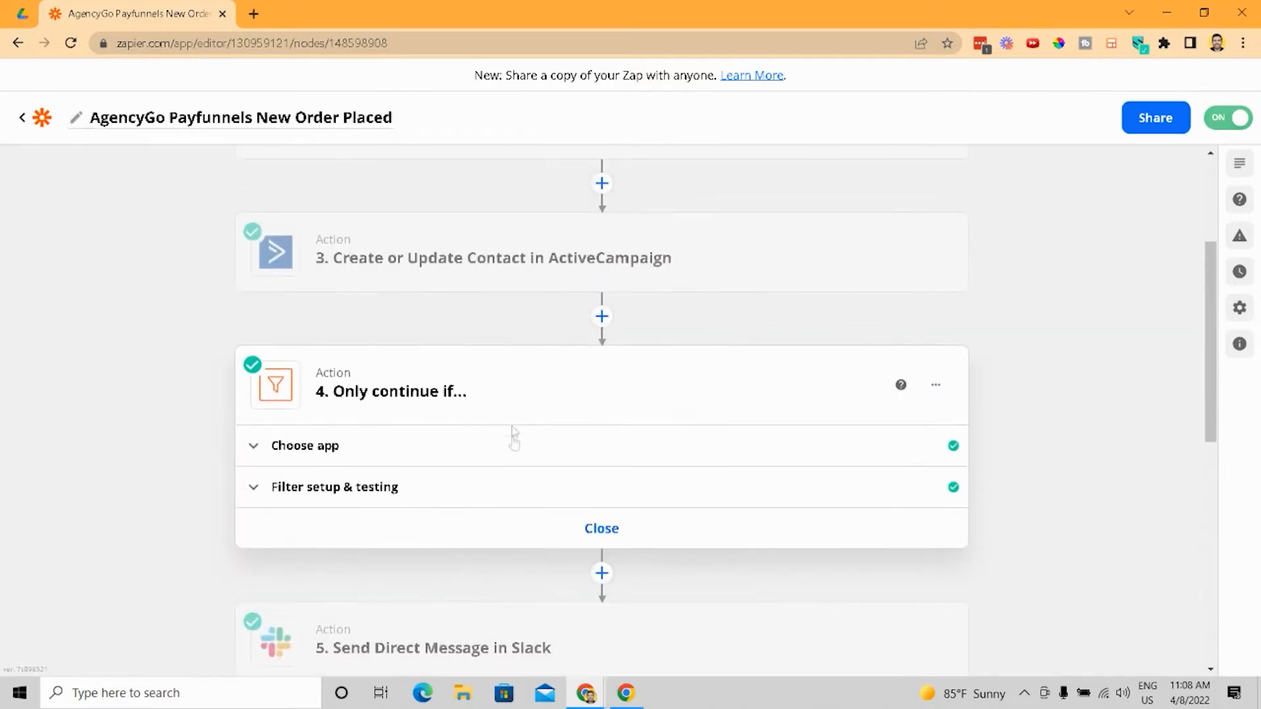
pyautogui.click(514, 454)
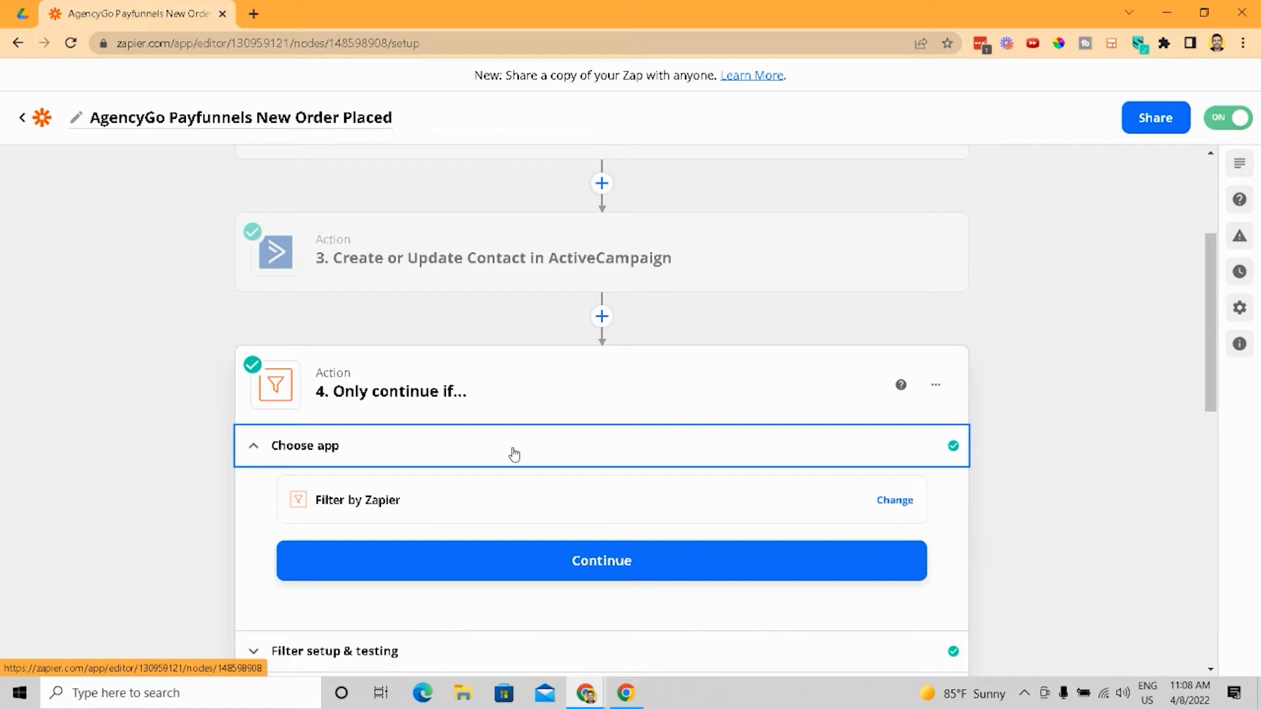
pyautogui.scroll(3, 514, 455)
pyautogui.scroll(-6, 507, 230)
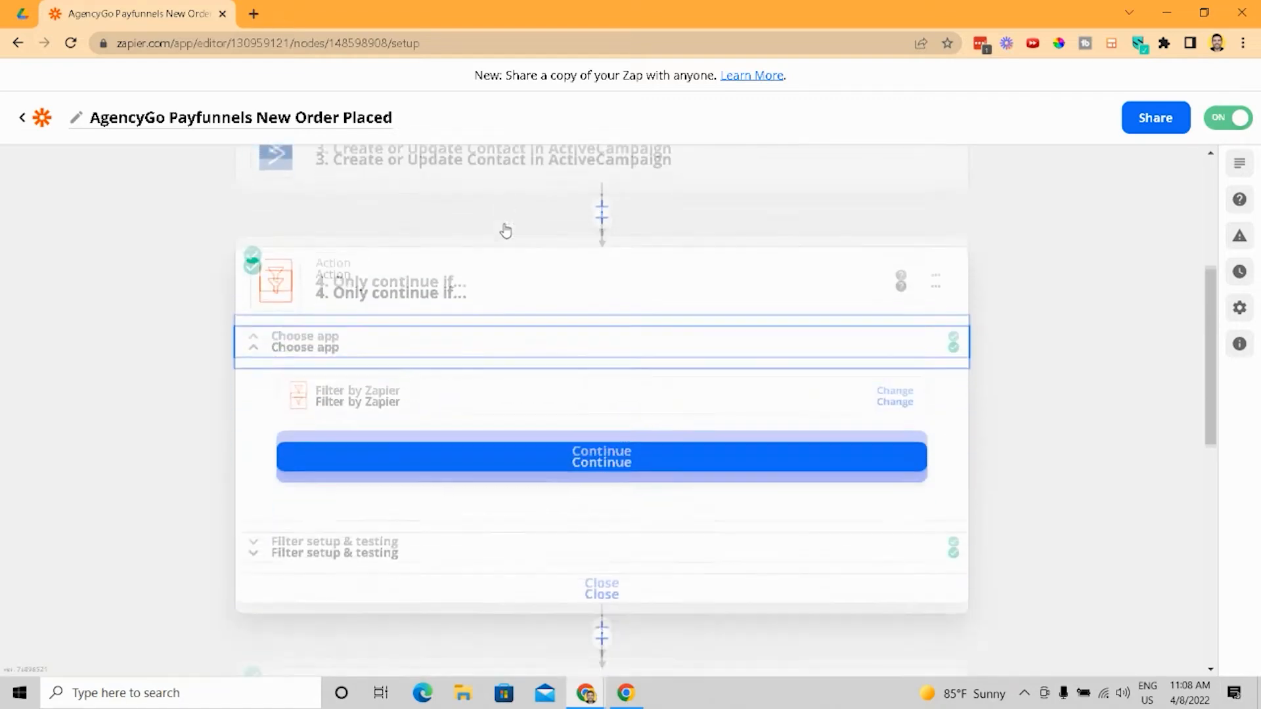
pyautogui.scroll(3, 503, 223)
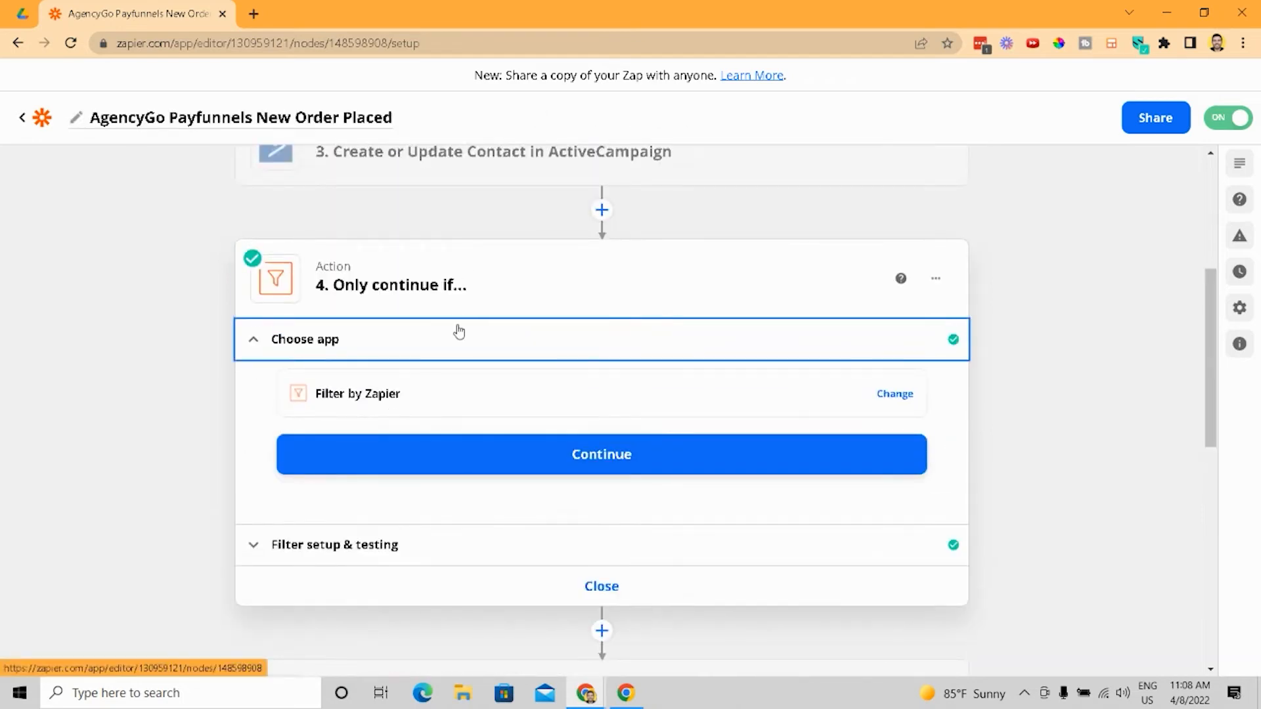
pyautogui.click(460, 545)
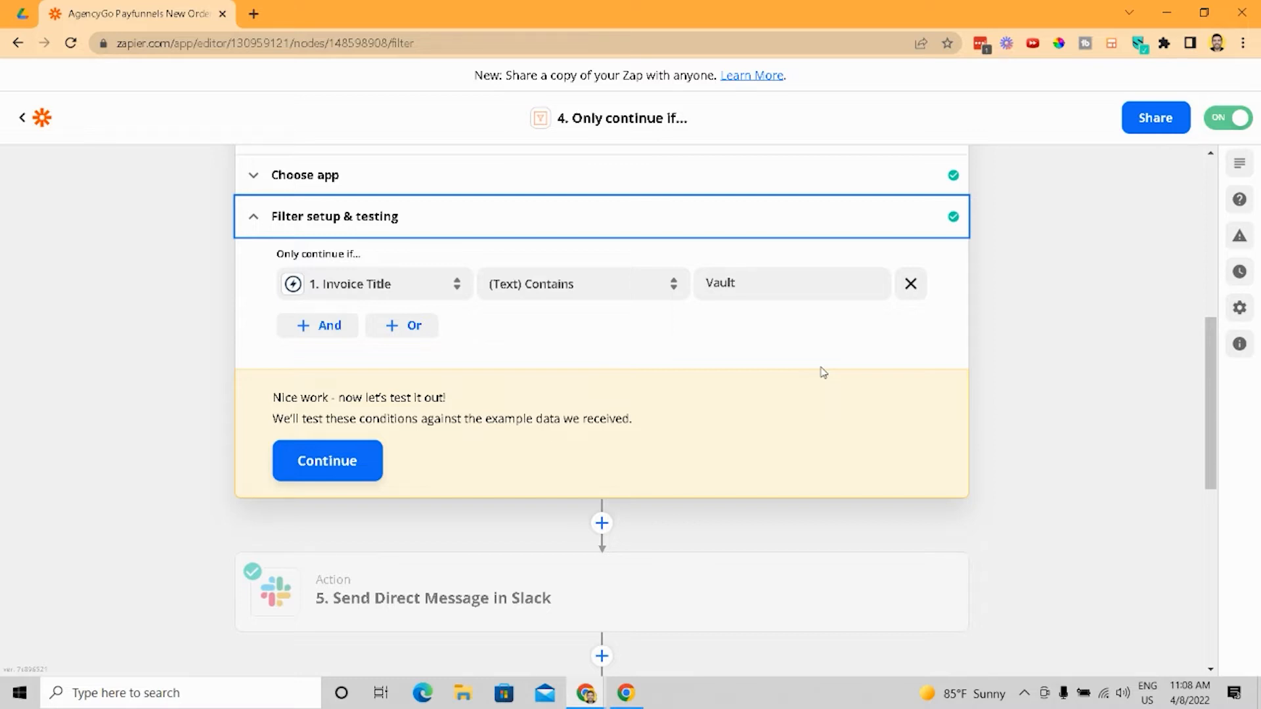
# - Open the Slack Send Direct Message action and review its recipients, message text and bot settings
pyautogui.scroll(-1, 821, 378)
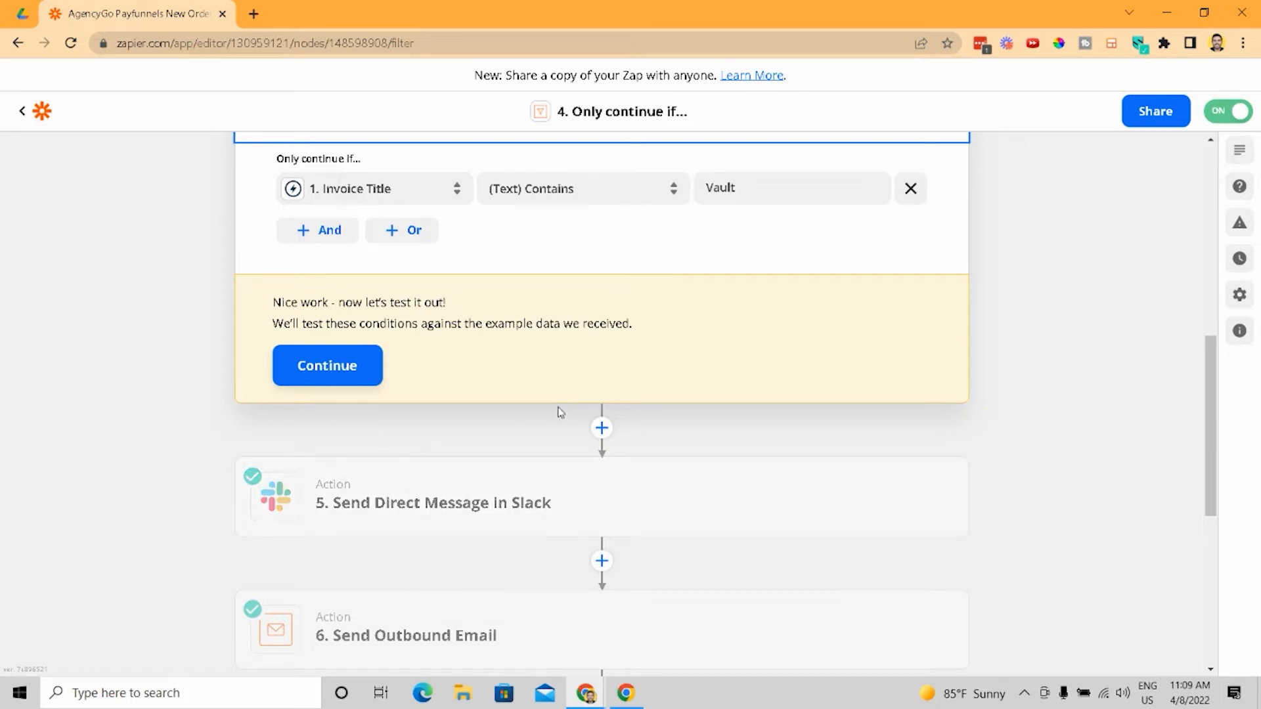
pyautogui.click(501, 506)
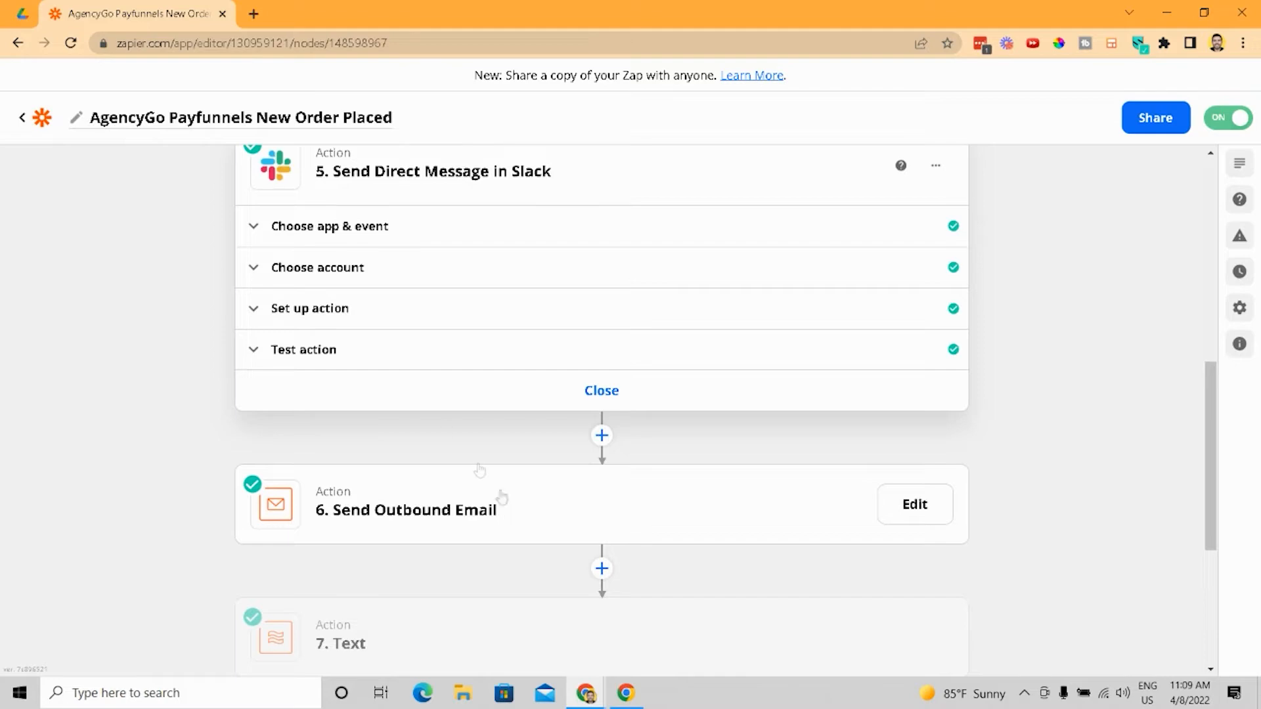
pyautogui.click(402, 309)
pyautogui.scroll(-1, 659, 416)
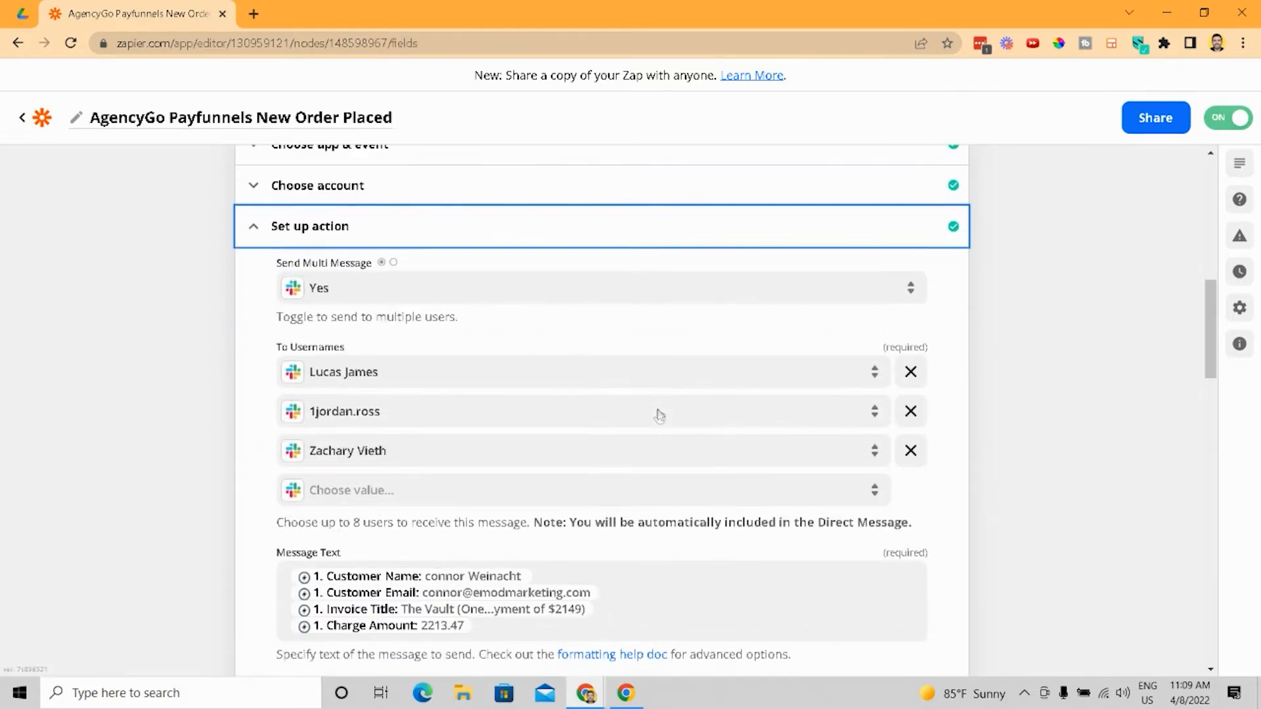
pyautogui.scroll(-3, 660, 416)
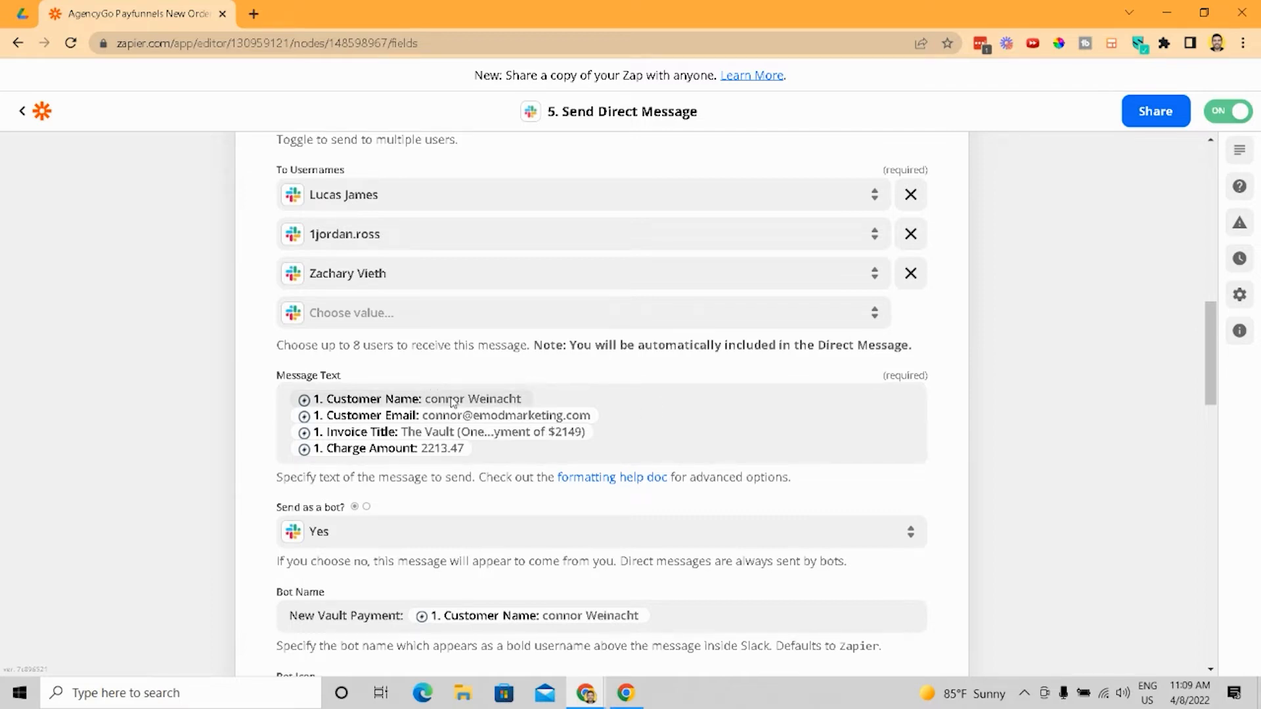
pyautogui.scroll(-3, 460, 421)
pyautogui.scroll(-8, 489, 450)
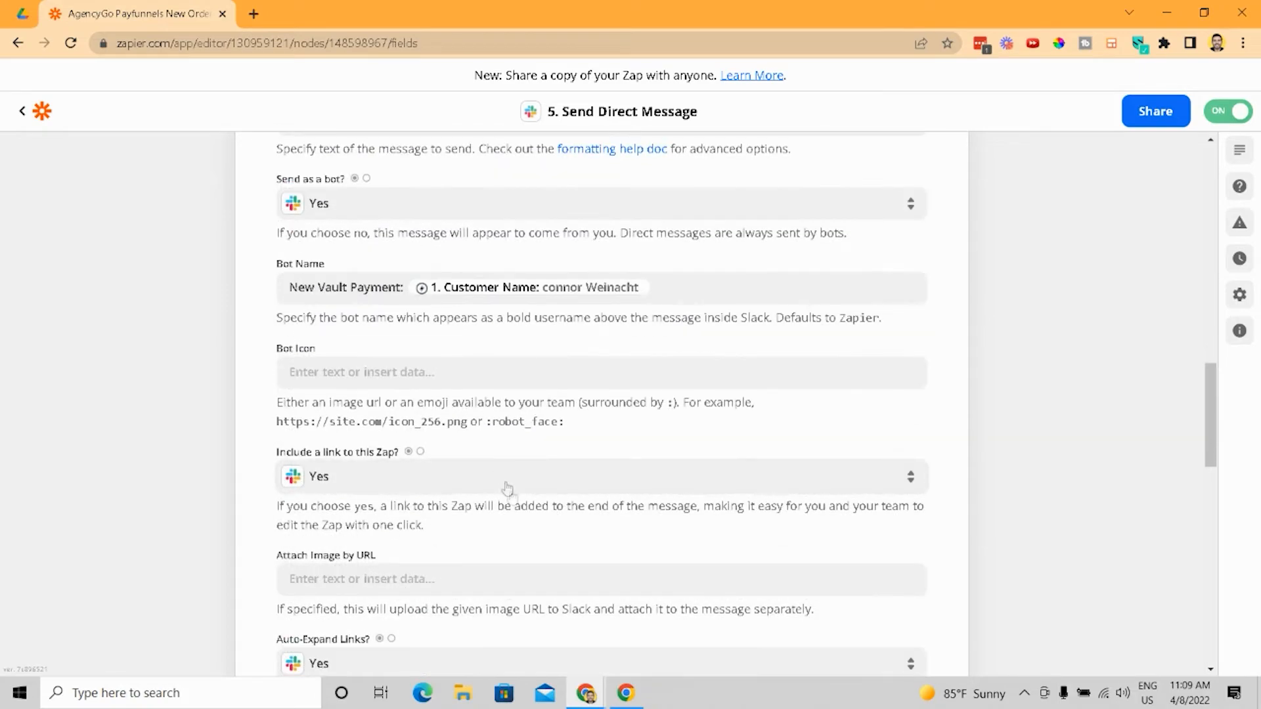
pyautogui.scroll(-9, 510, 506)
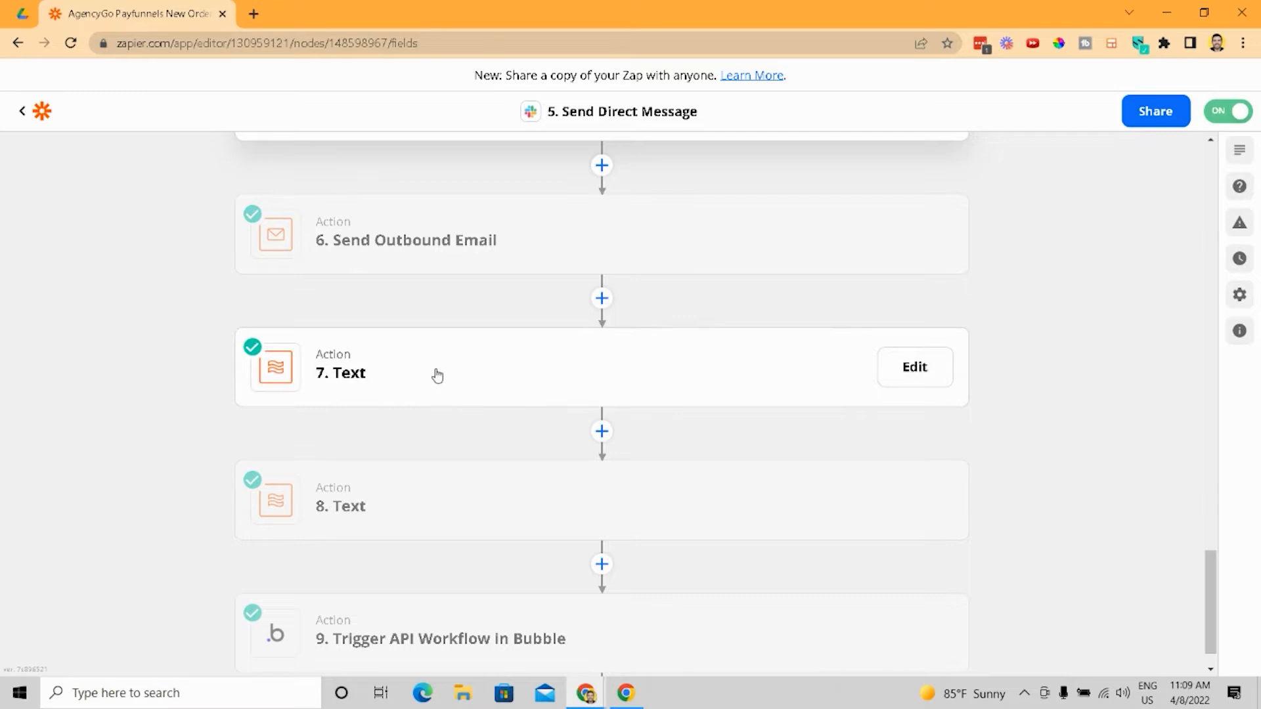
# - Open the first Formatter Text action and review its app, event and Split Text setup fields
pyautogui.click(431, 341)
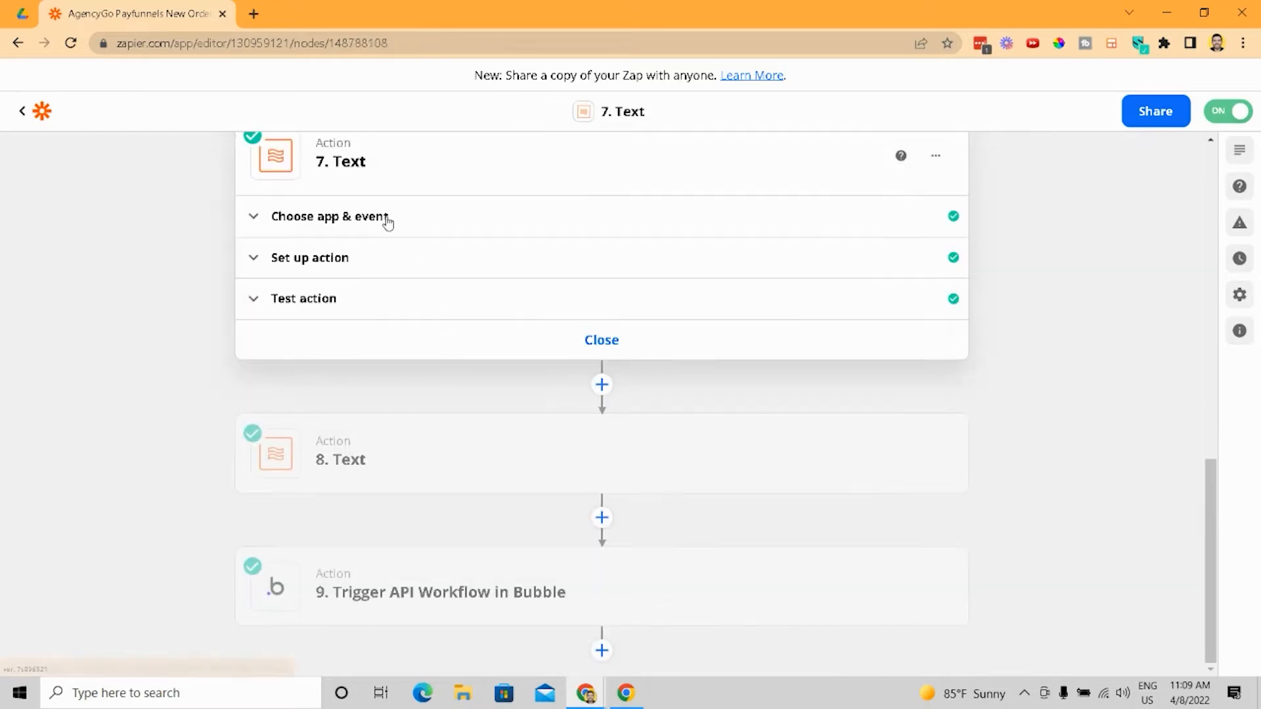
pyautogui.click(388, 222)
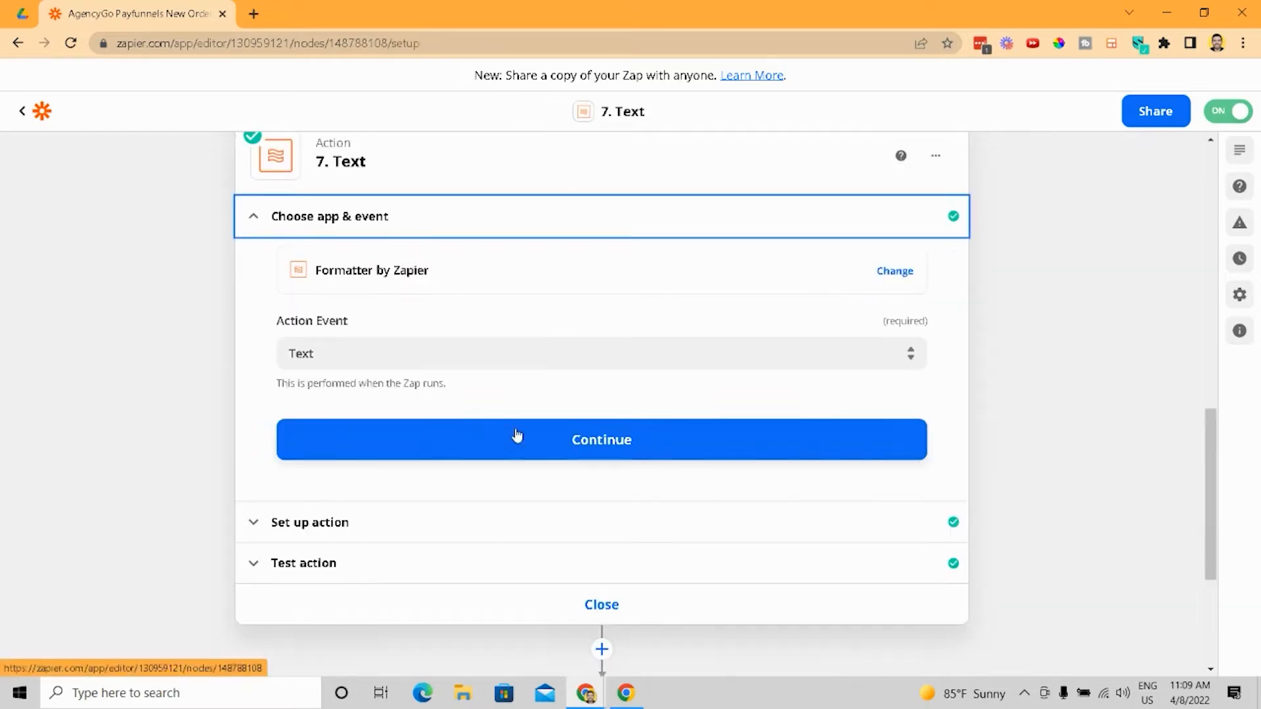
pyautogui.click(453, 514)
pyautogui.scroll(-3, 434, 400)
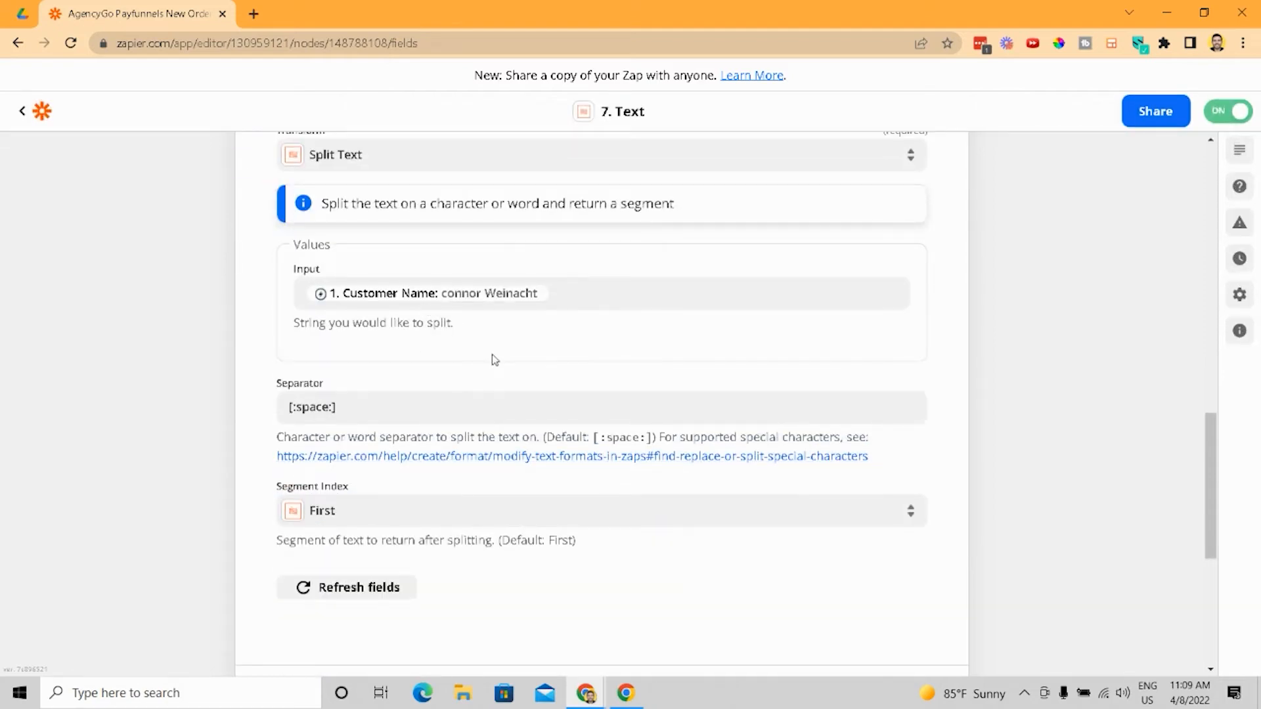
pyautogui.scroll(3, 427, 378)
pyautogui.scroll(-2, 345, 486)
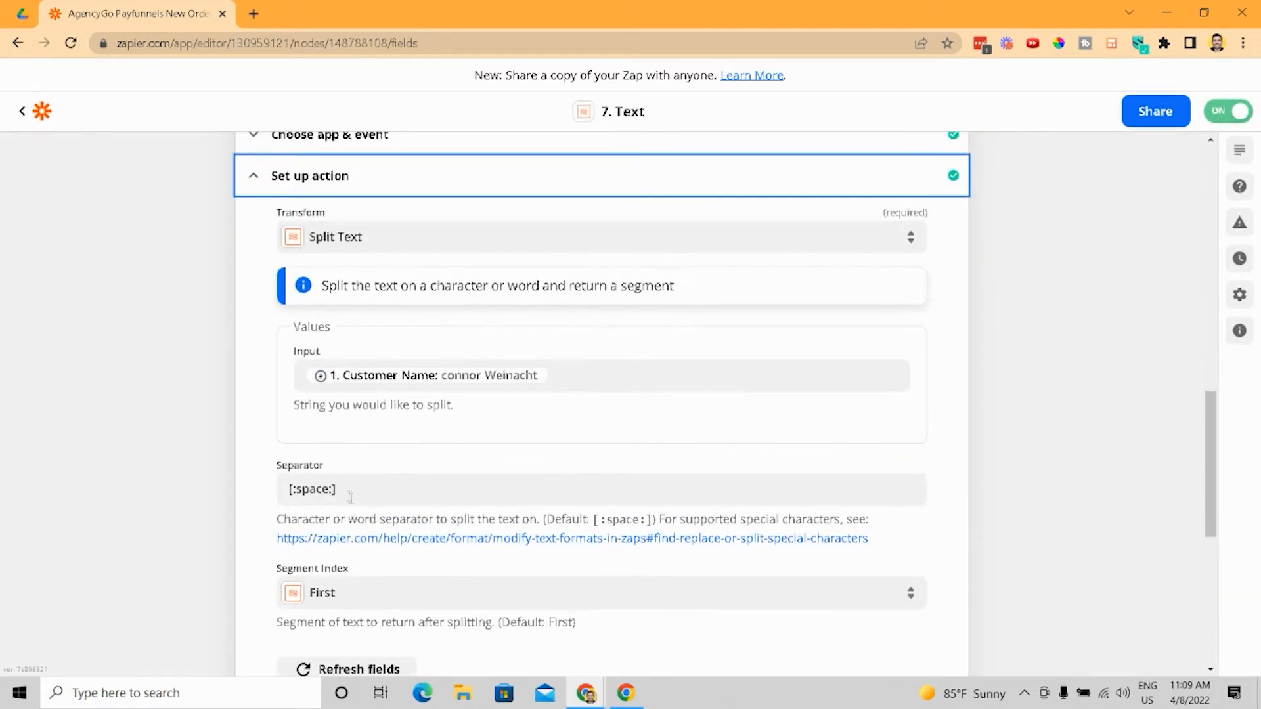
pyautogui.scroll(-3, 311, 494)
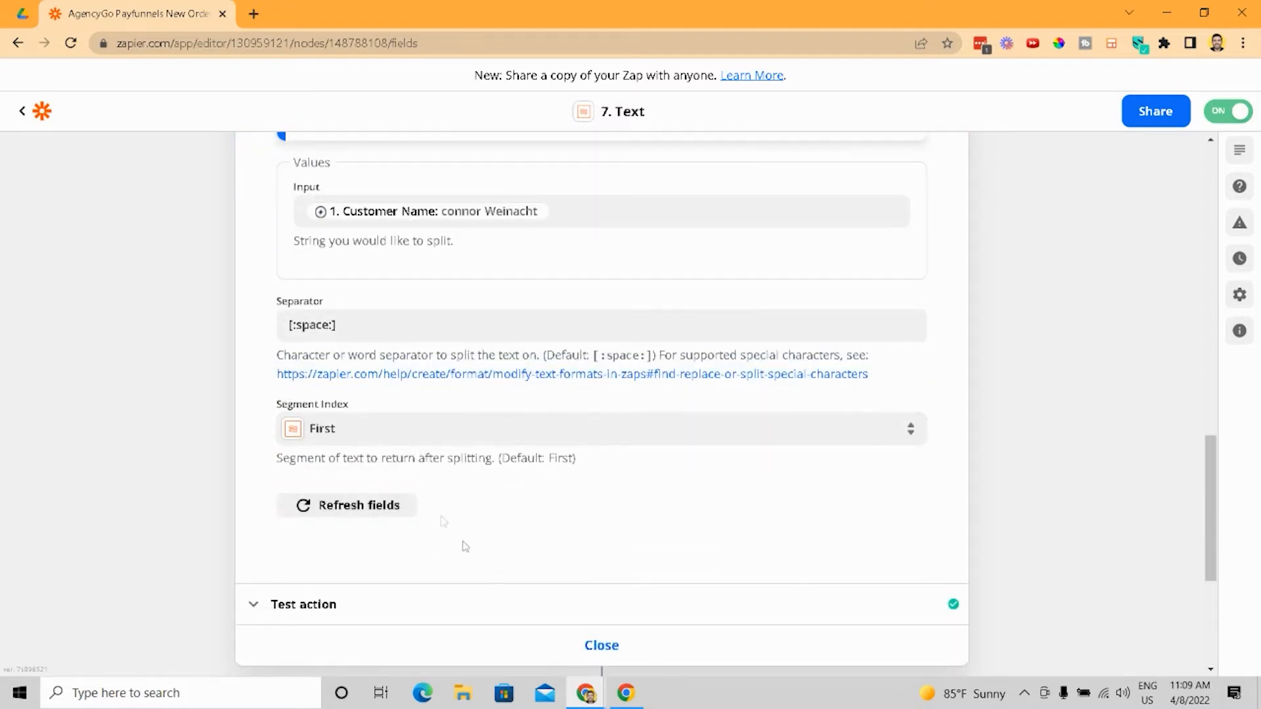
# - View the first Text action's test output, then open the second Text action
pyautogui.click(486, 605)
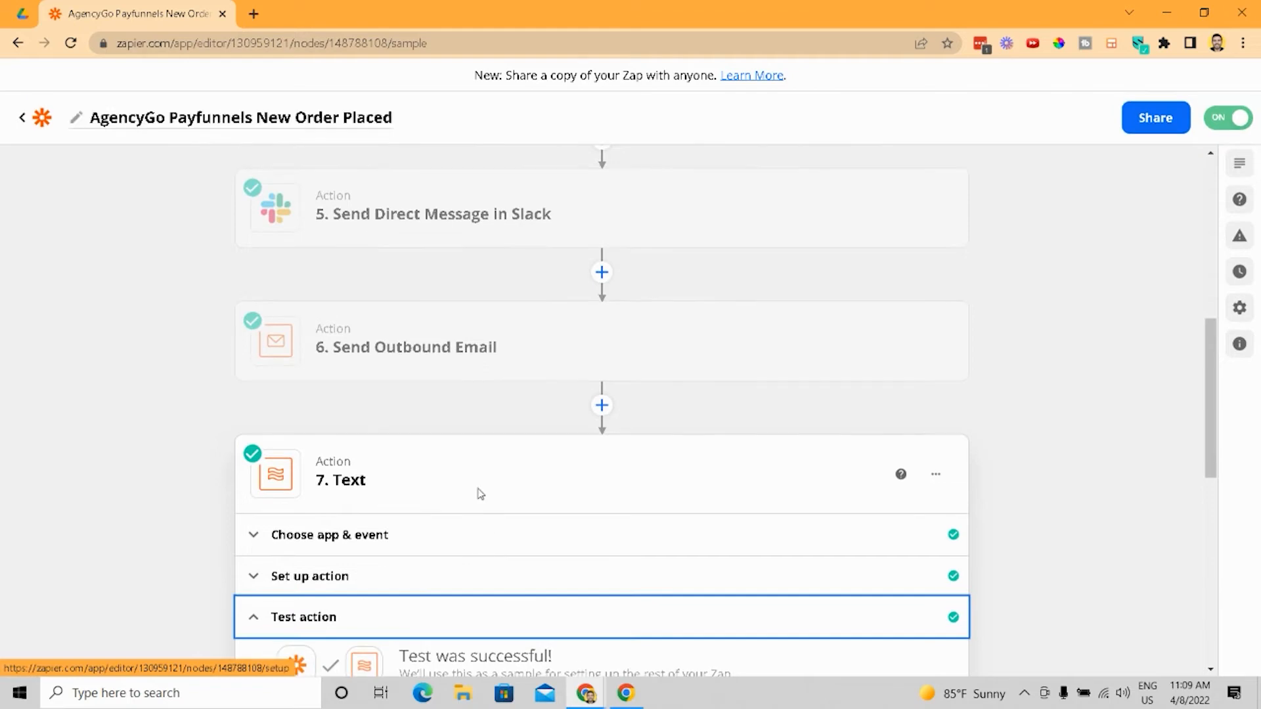
pyautogui.scroll(-3, 421, 473)
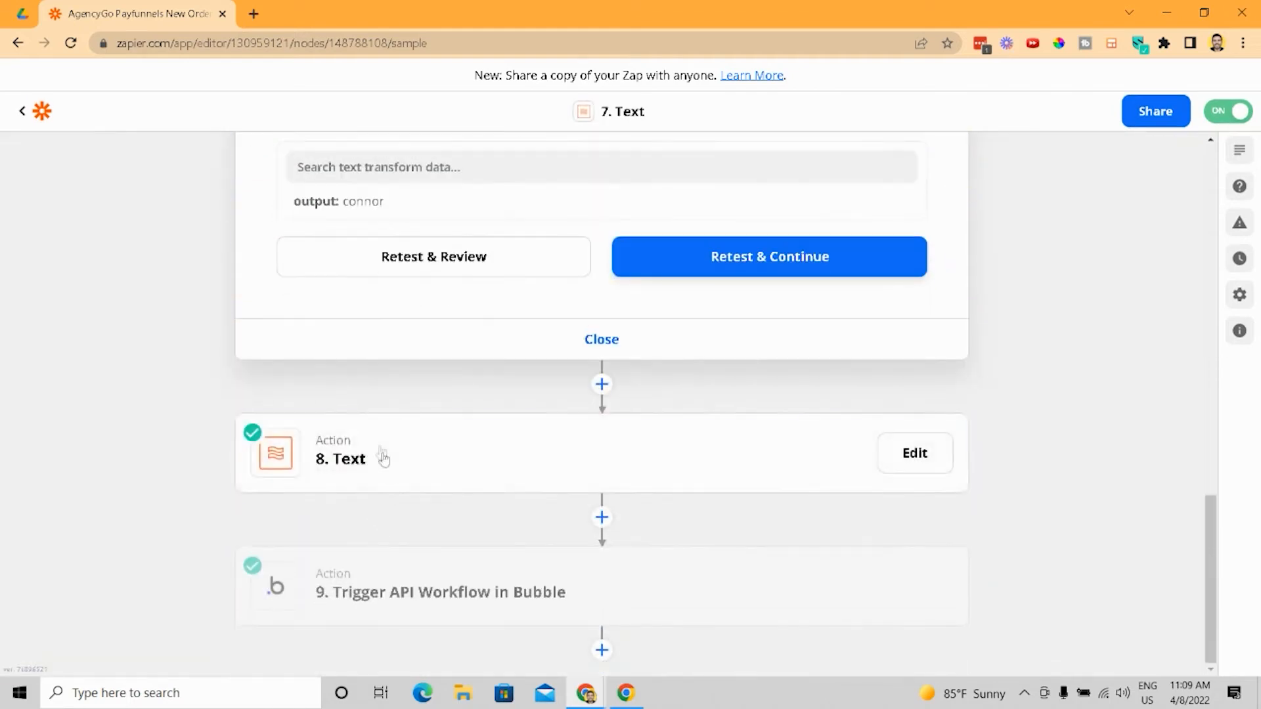
pyautogui.click(385, 455)
pyautogui.scroll(9, 442, 431)
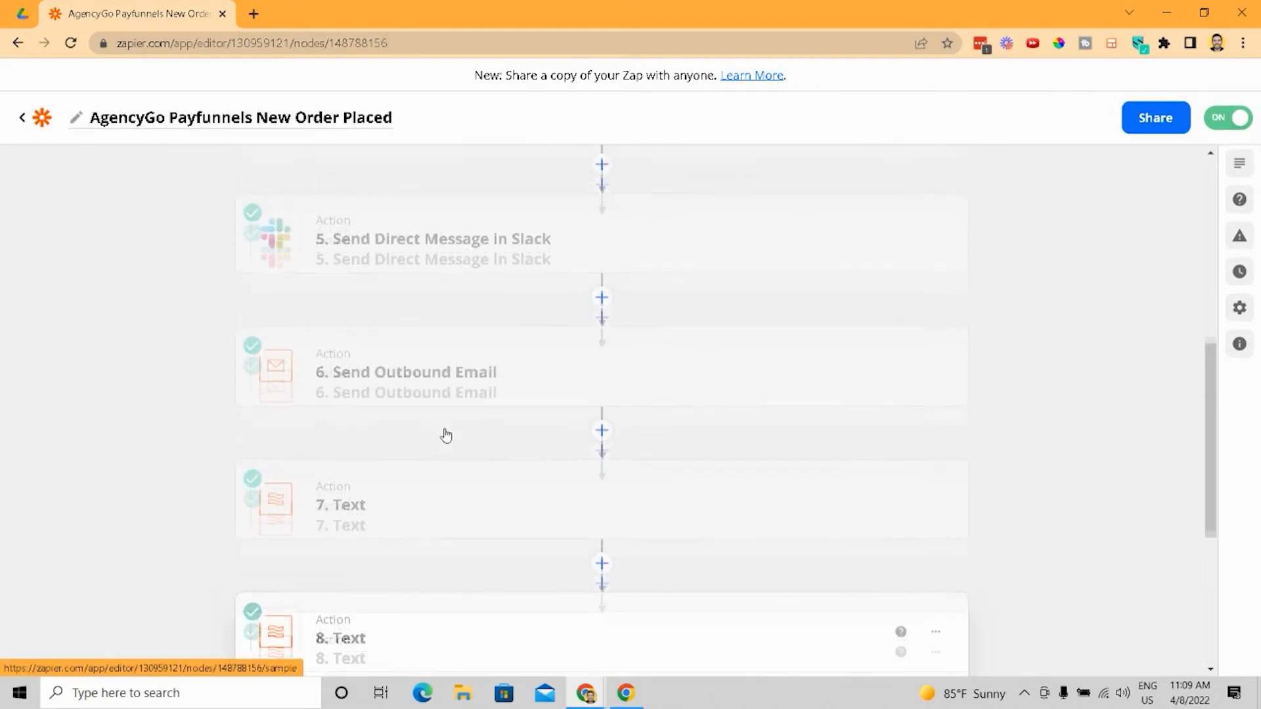
pyautogui.scroll(-6, 445, 434)
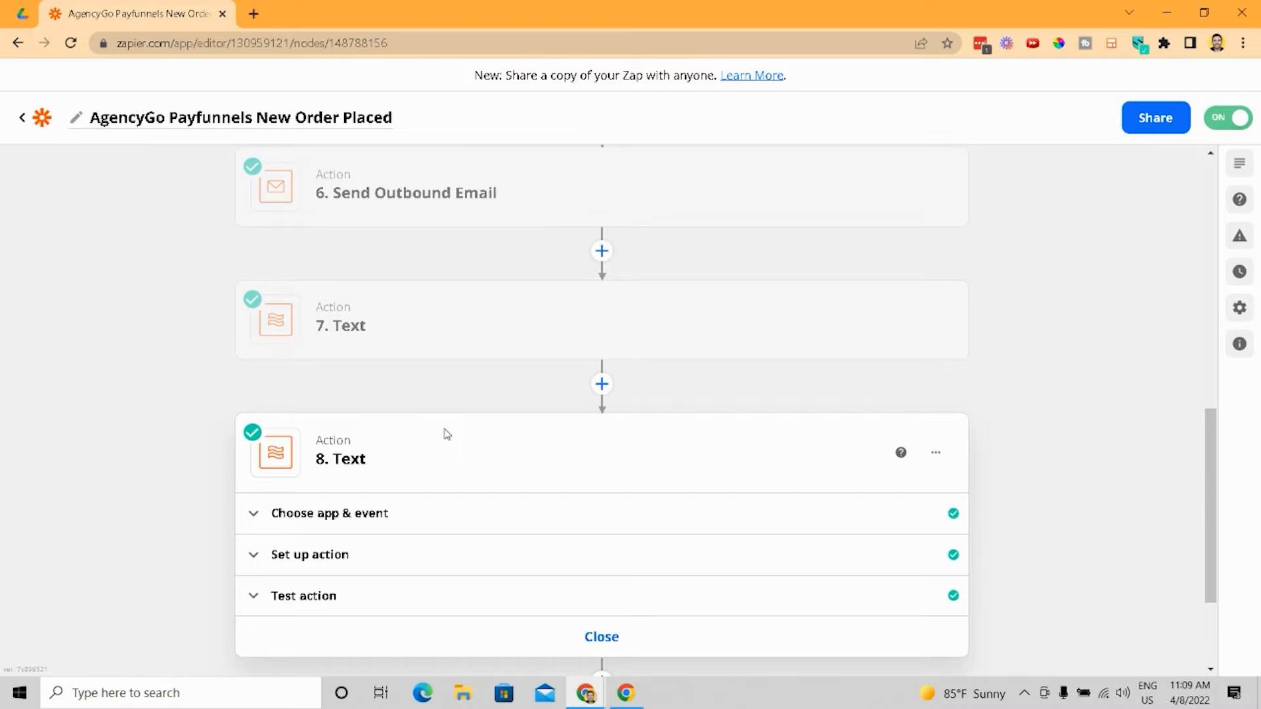
pyautogui.scroll(-3, 447, 435)
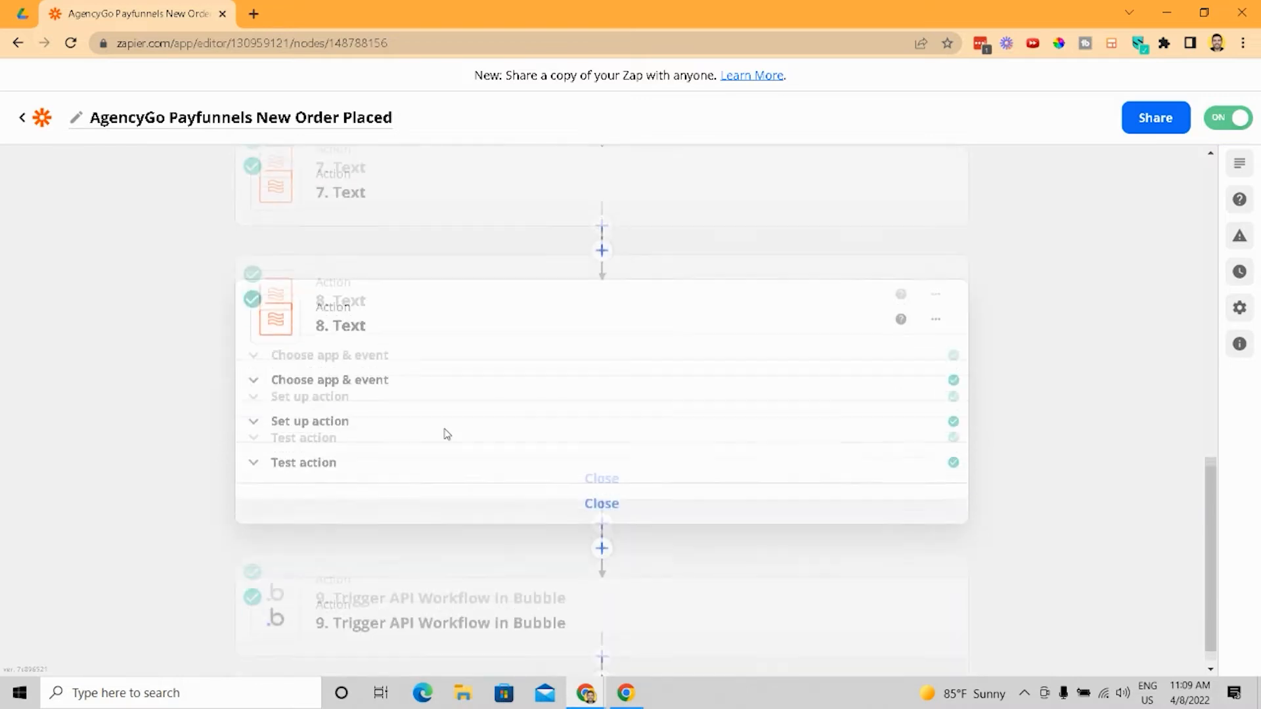
# - Reopen the first Text action's setup and inspect its [:space:] separator field
pyautogui.click(465, 578)
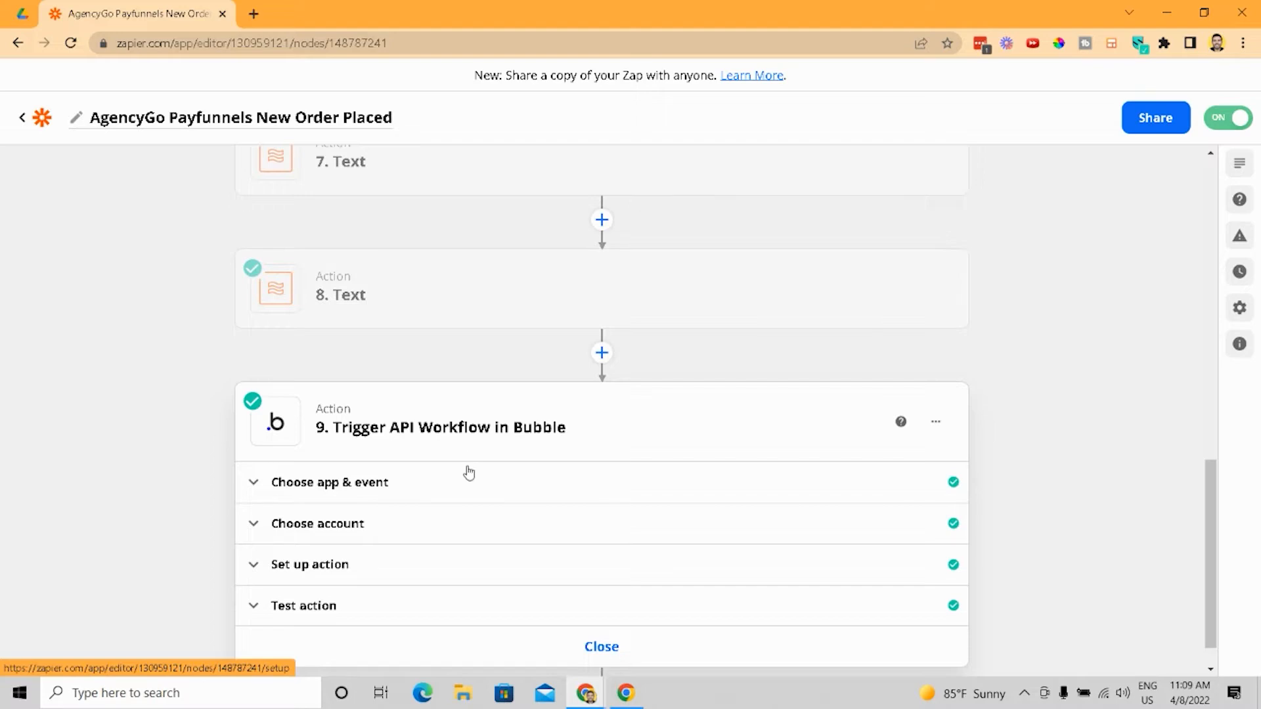
pyautogui.click(400, 161)
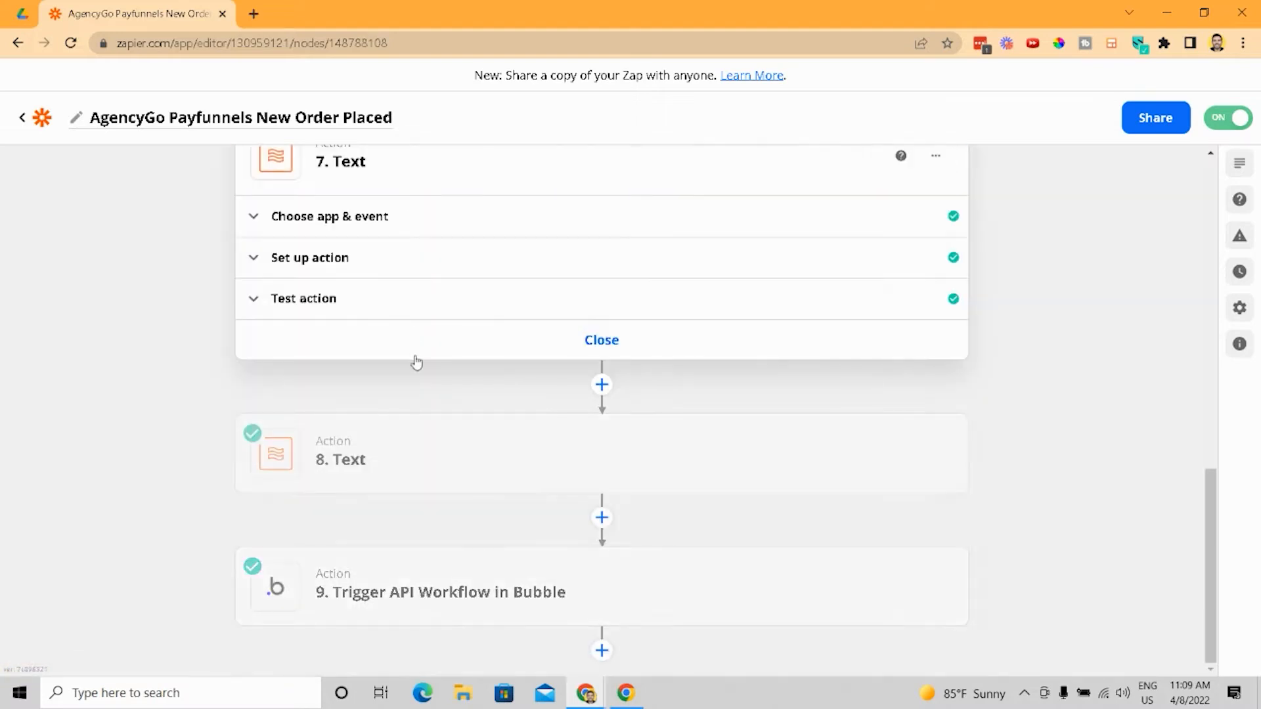
pyautogui.click(377, 257)
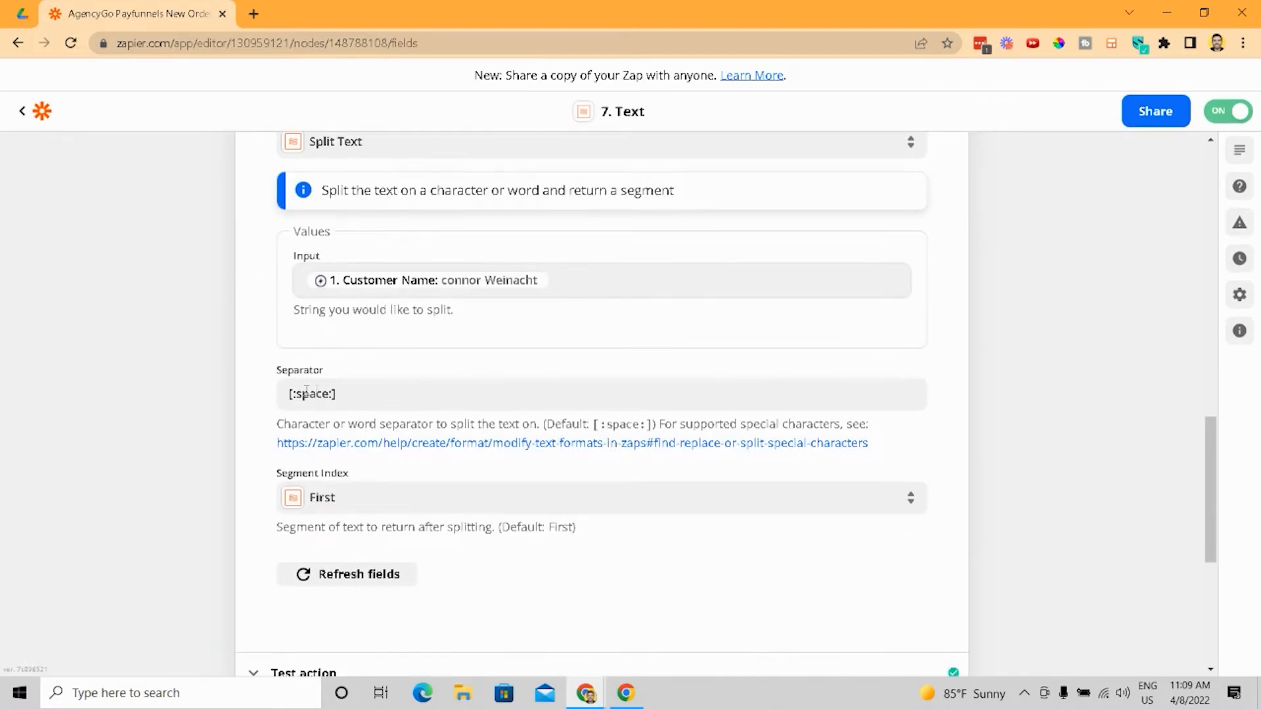
pyautogui.click(359, 396)
pyautogui.click(675, 356)
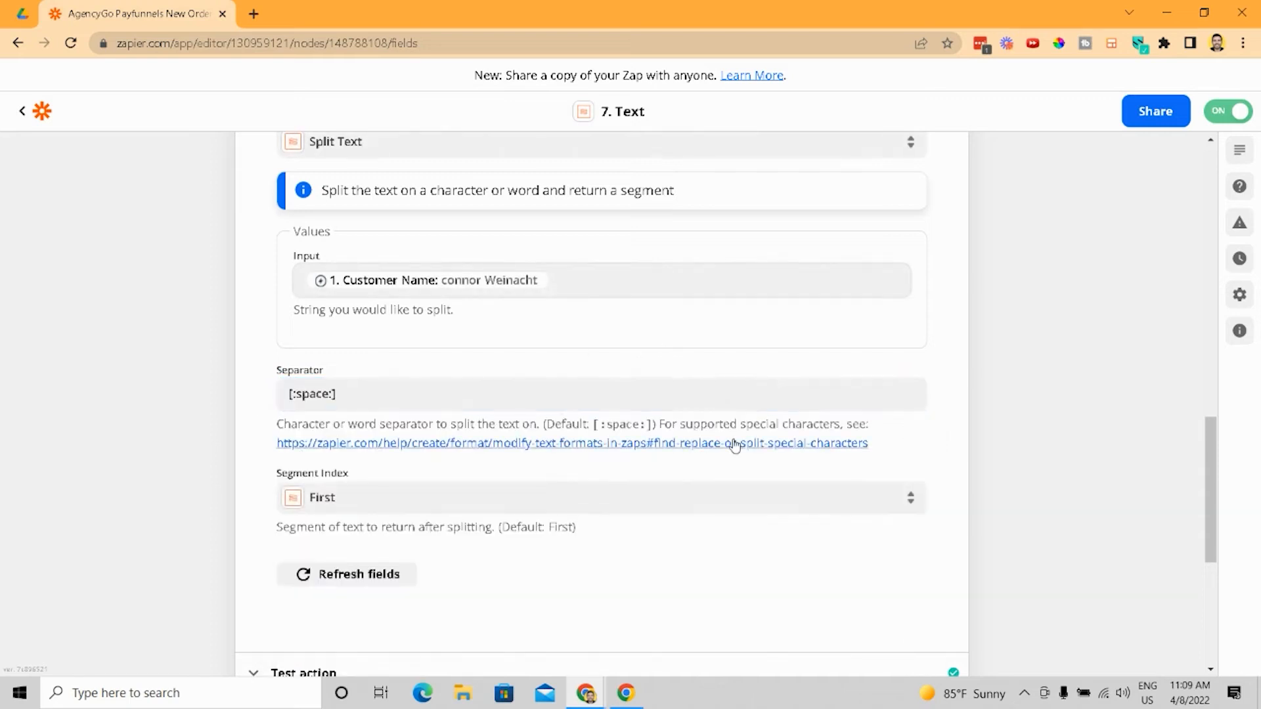
# - Open the linked help article on splitting special characters and read its Split Text example
pyautogui.click(731, 442)
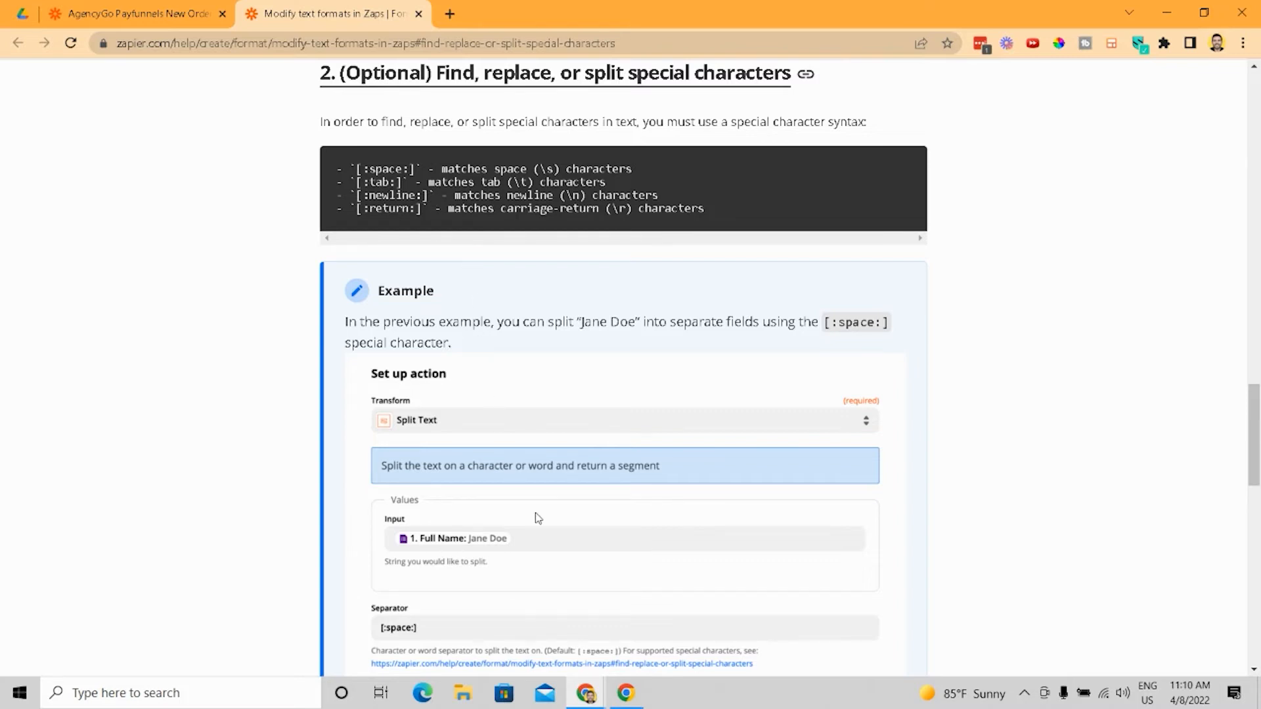
pyautogui.scroll(-1, 535, 516)
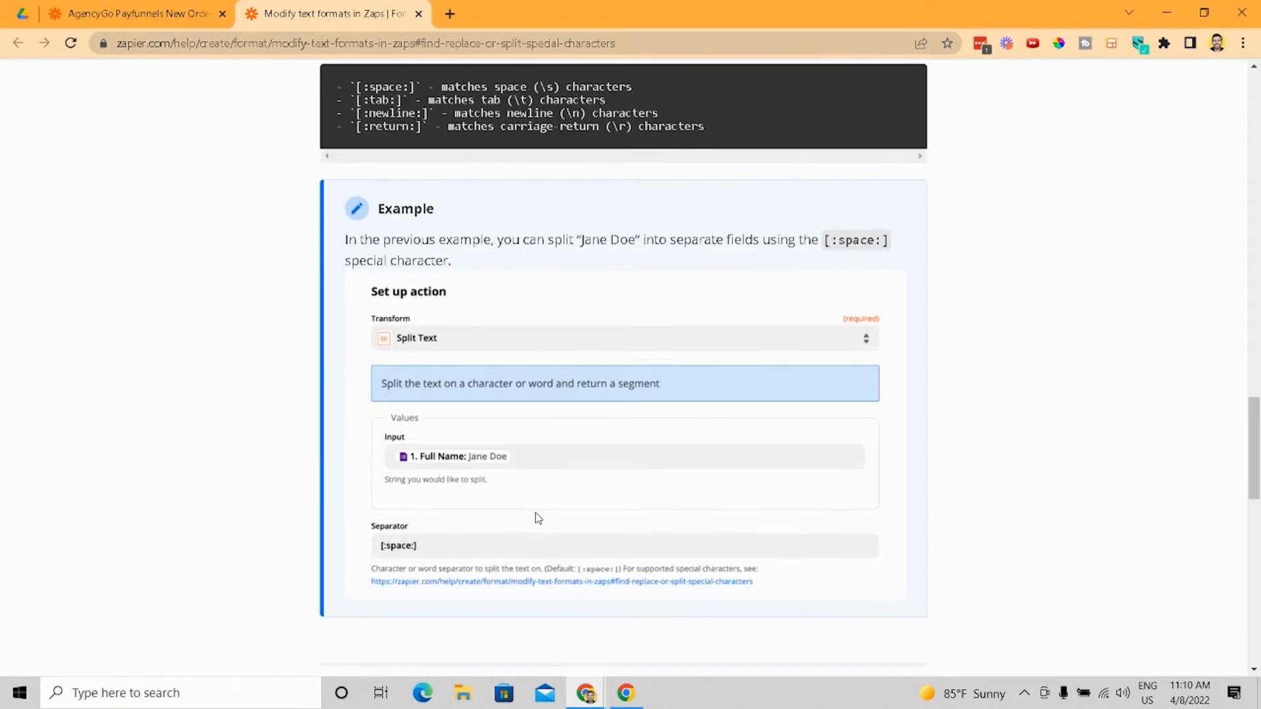
pyautogui.scroll(1, 536, 515)
pyautogui.scroll(-2, 545, 499)
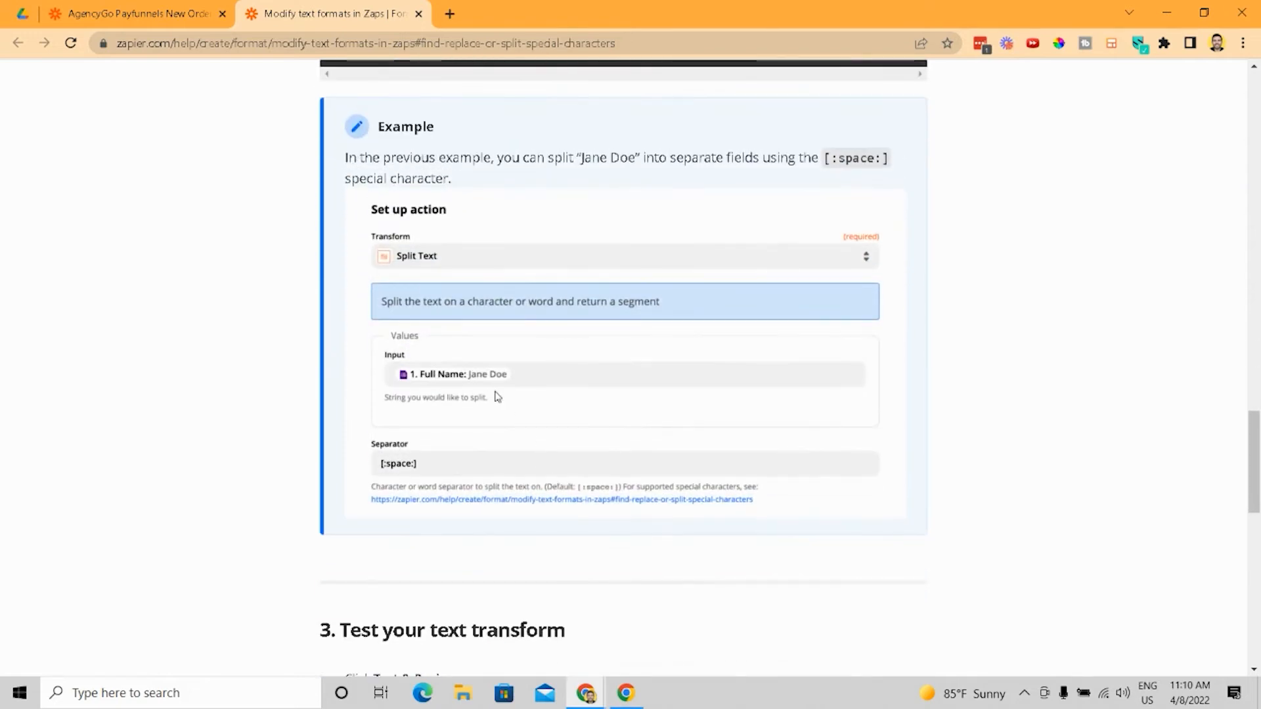
pyautogui.scroll(-1, 465, 373)
pyautogui.scroll(-2, 421, 373)
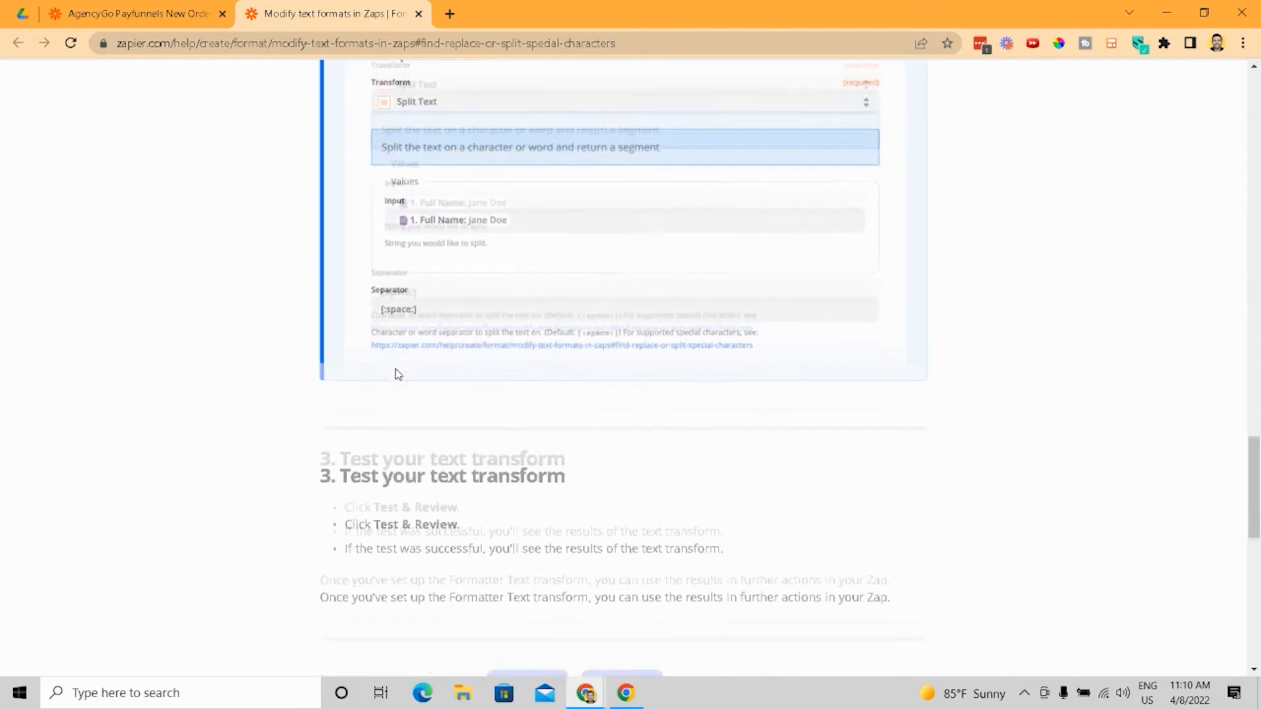
pyautogui.scroll(2, 152, 456)
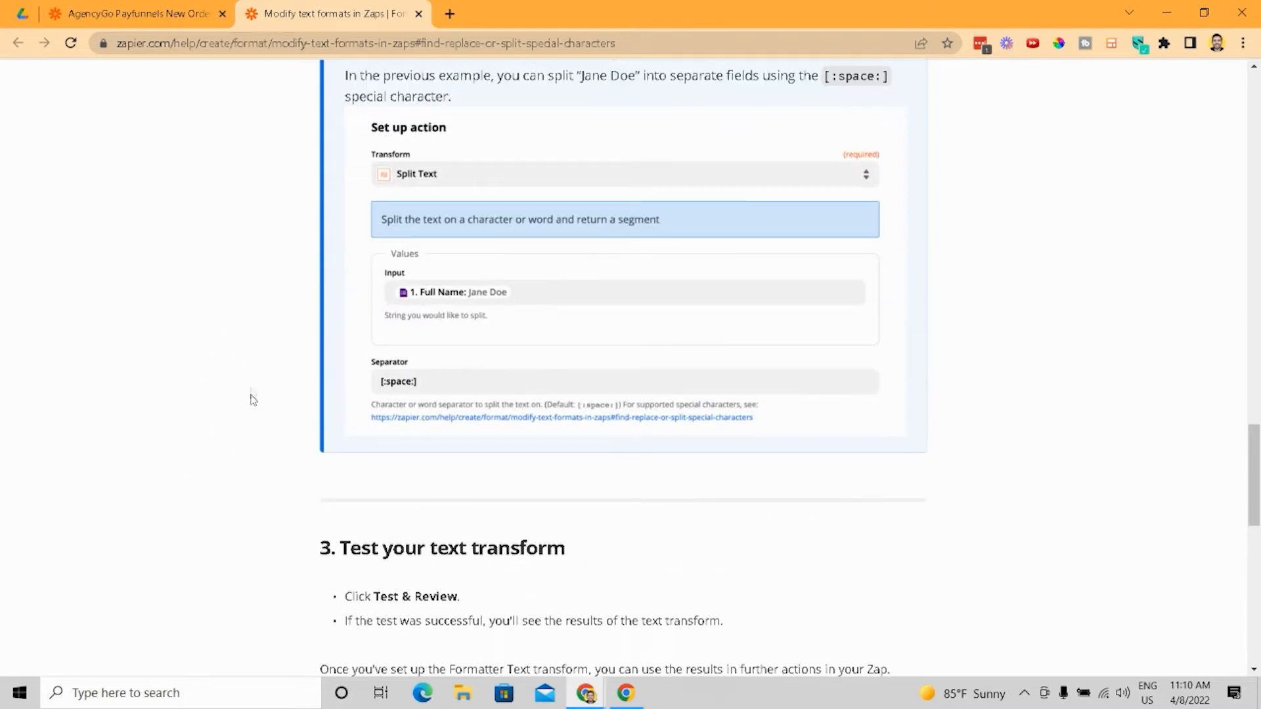
# - Return to the Zap and review the Bubble Trigger API Workflow action's setup fields and mappings
pyautogui.click(138, 13)
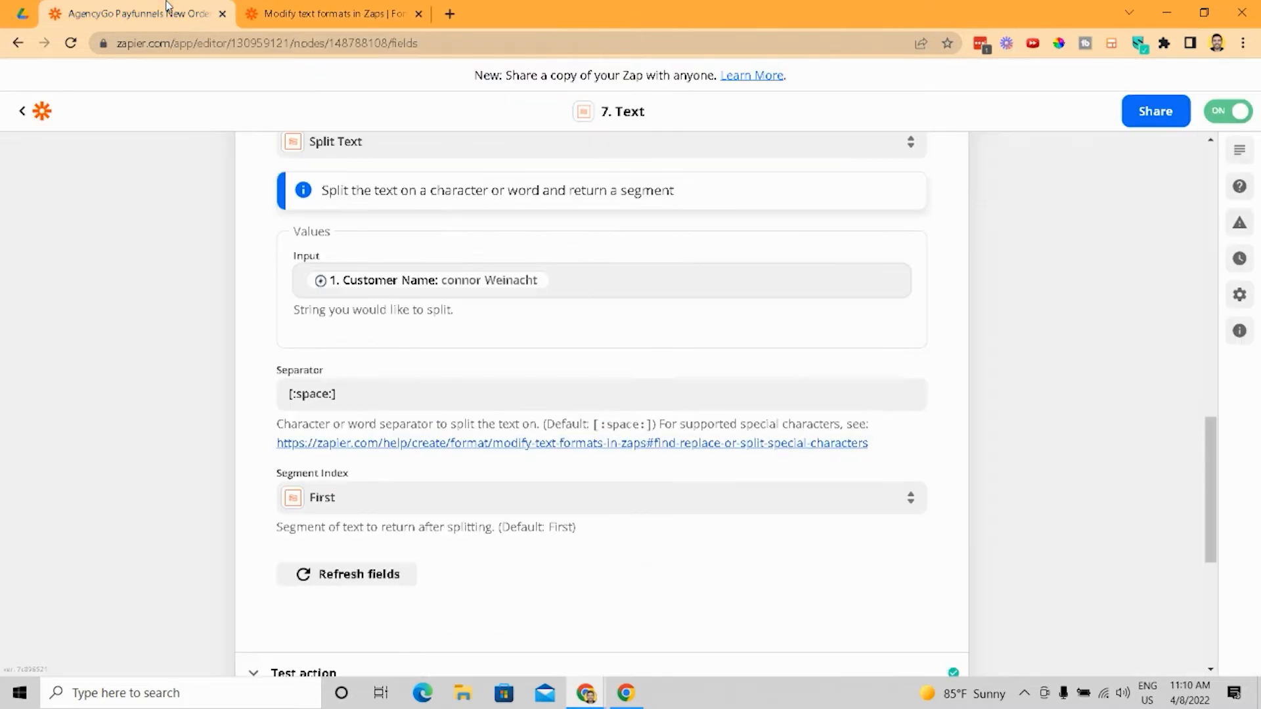
pyautogui.scroll(-4, 315, 372)
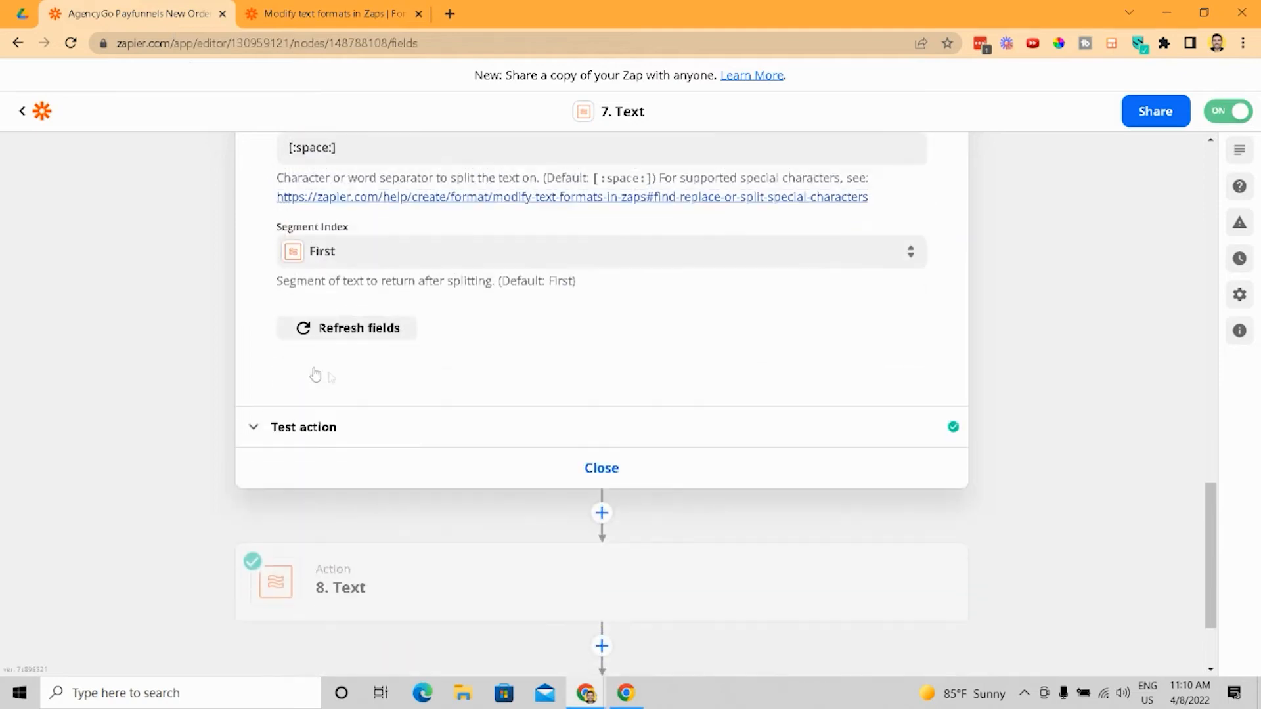
pyautogui.scroll(-2, 410, 572)
pyautogui.click(416, 581)
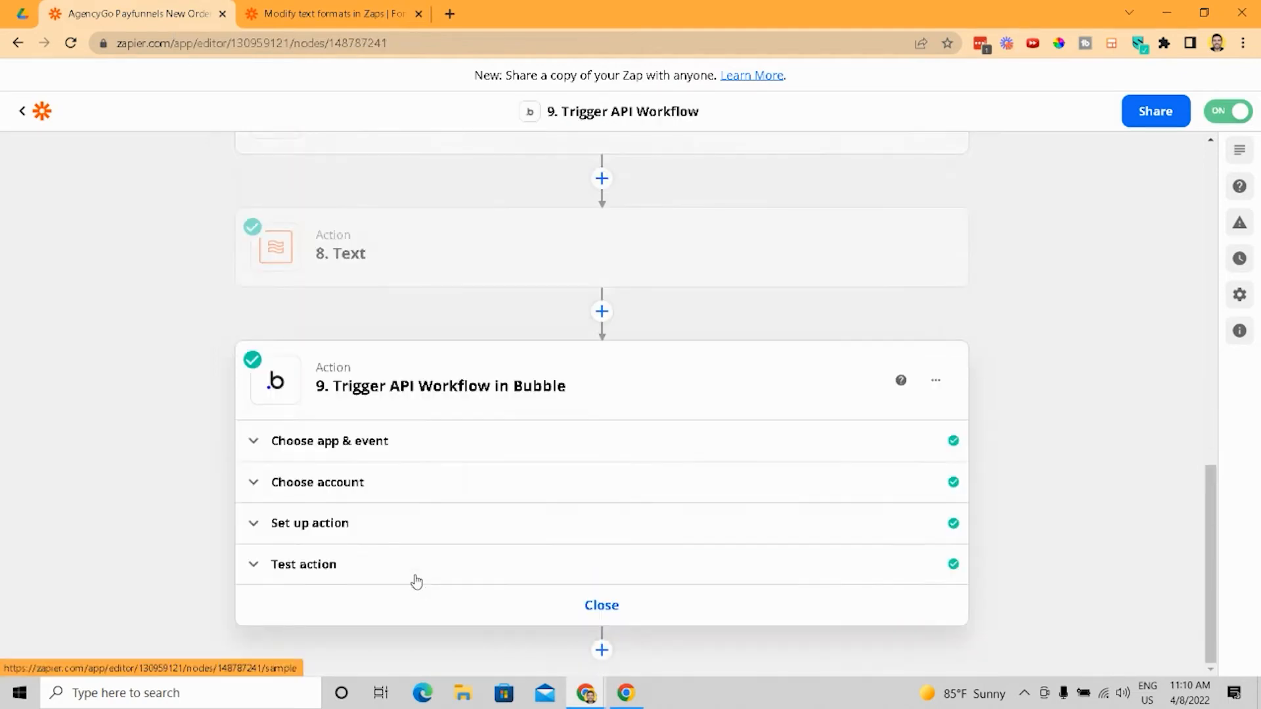
pyautogui.click(417, 517)
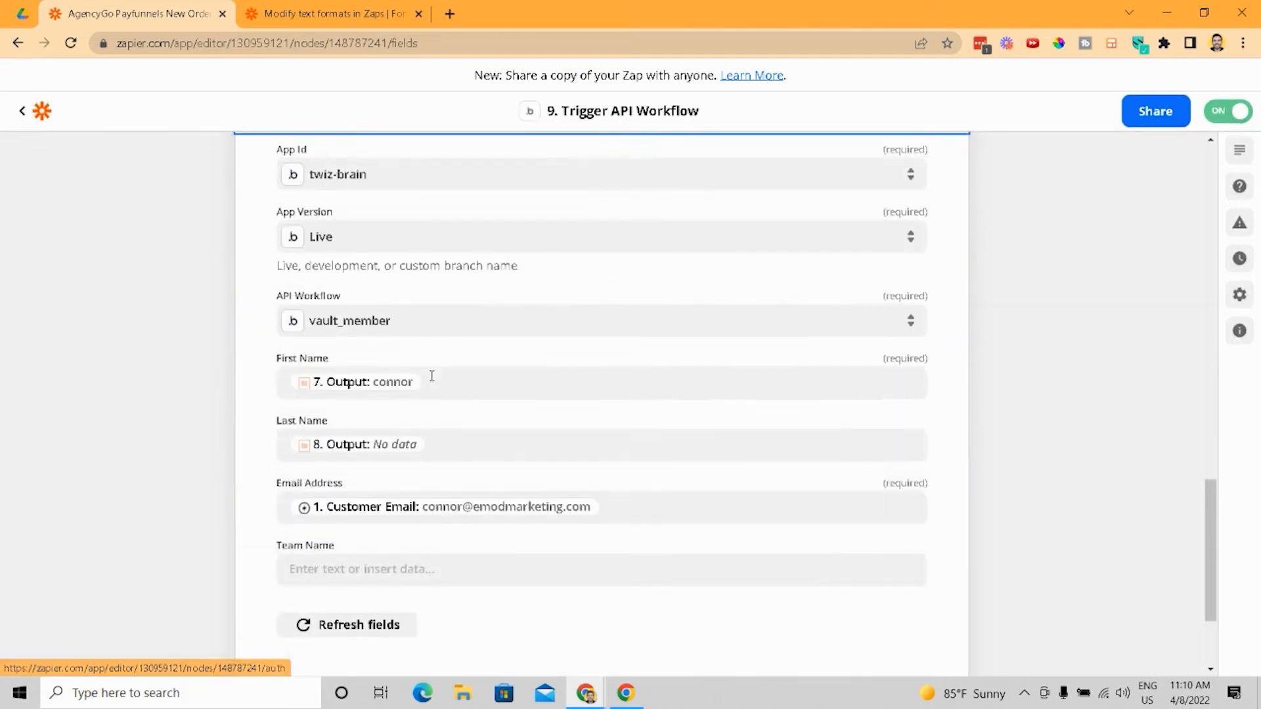
pyautogui.scroll(-3, 327, 398)
pyautogui.scroll(5, 309, 297)
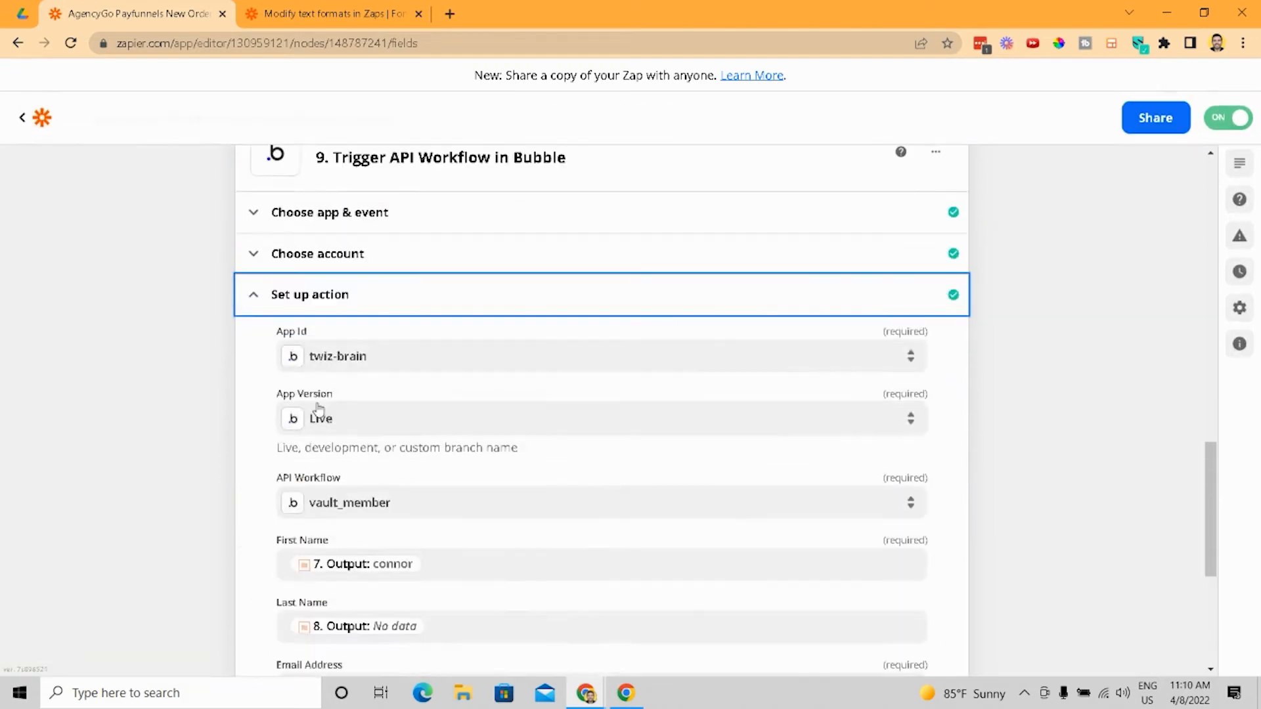
pyautogui.scroll(-4, 308, 297)
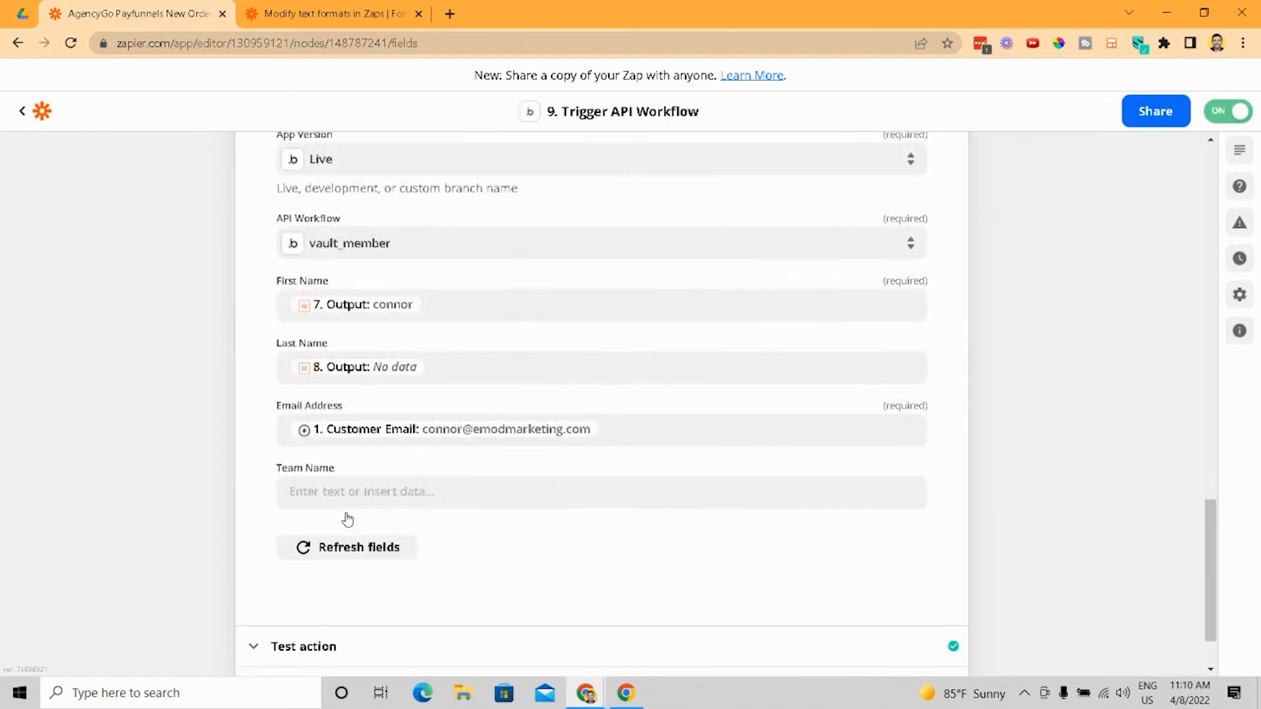
pyautogui.scroll(-2, 438, 449)
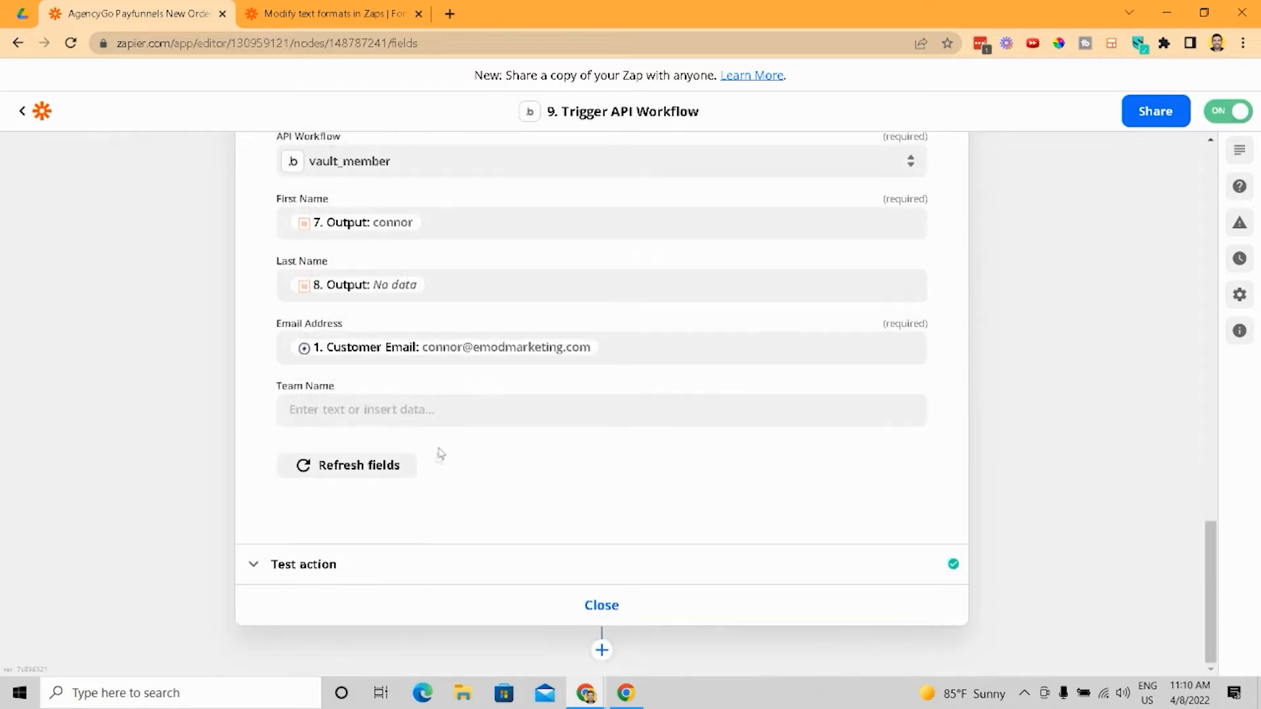
pyautogui.scroll(10, 415, 519)
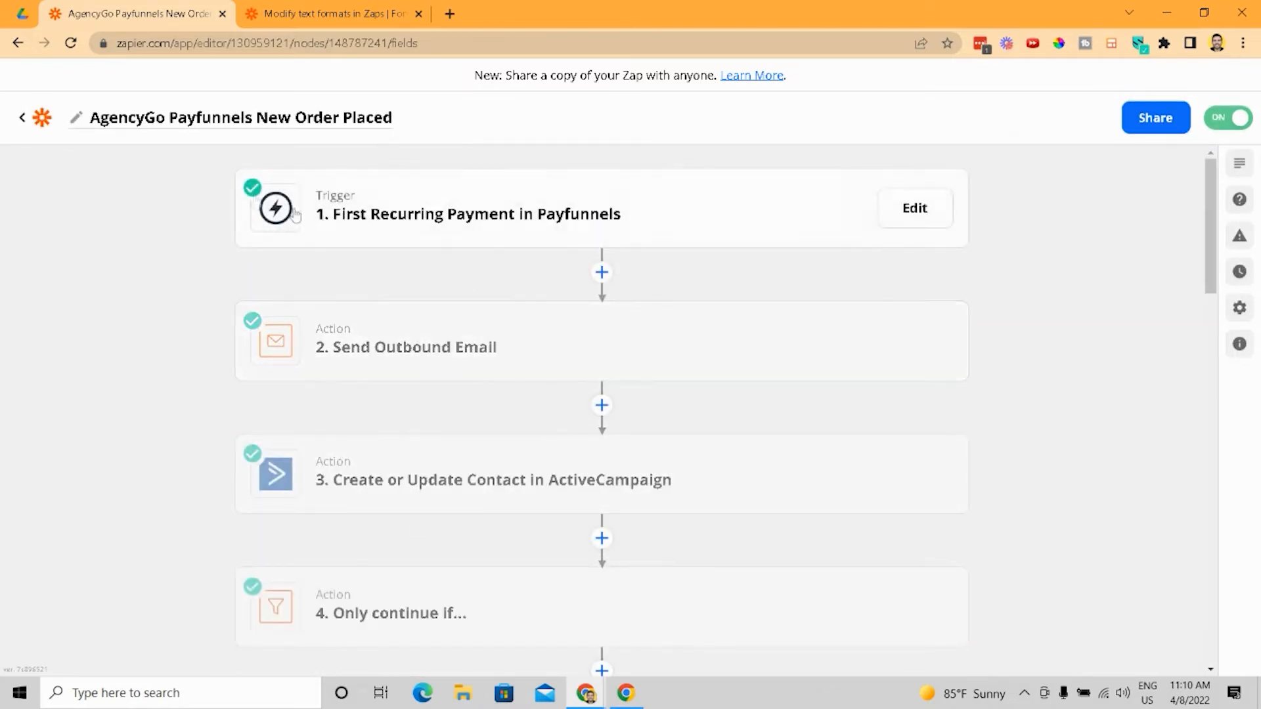
# - Leave the Zap editor and return to the AgencyGo Zaps folder list
pyautogui.click(16, 124)
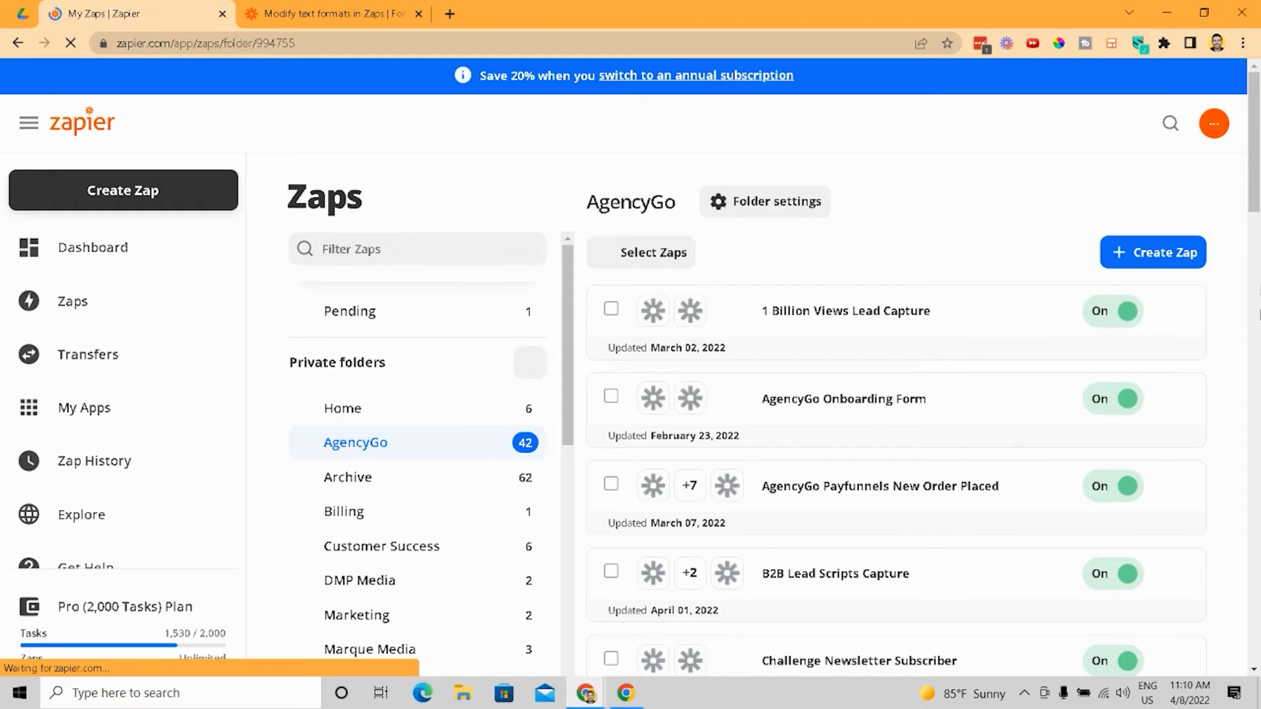
pyautogui.scroll(-3, 1149, 263)
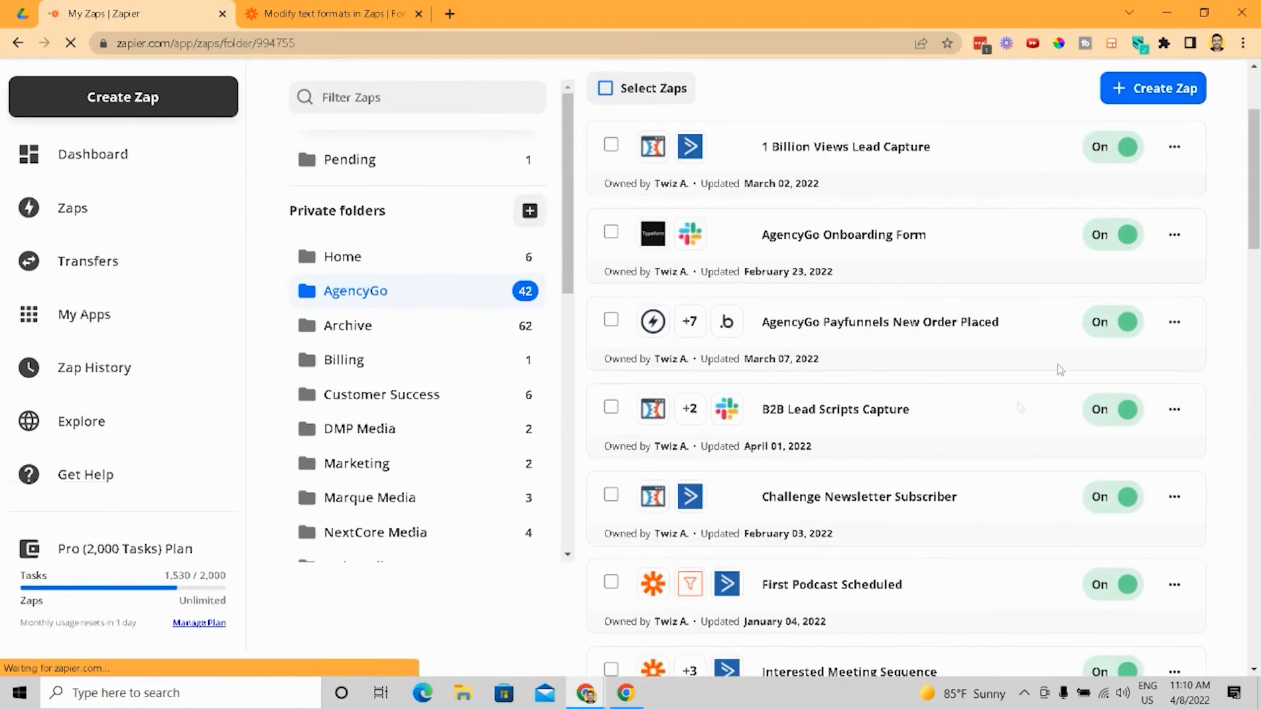
# - Open the Interested Meeting Sequence Zap to view its steps, then return to the AgencyGo Zaps list
pyautogui.scroll(-6, 1051, 368)
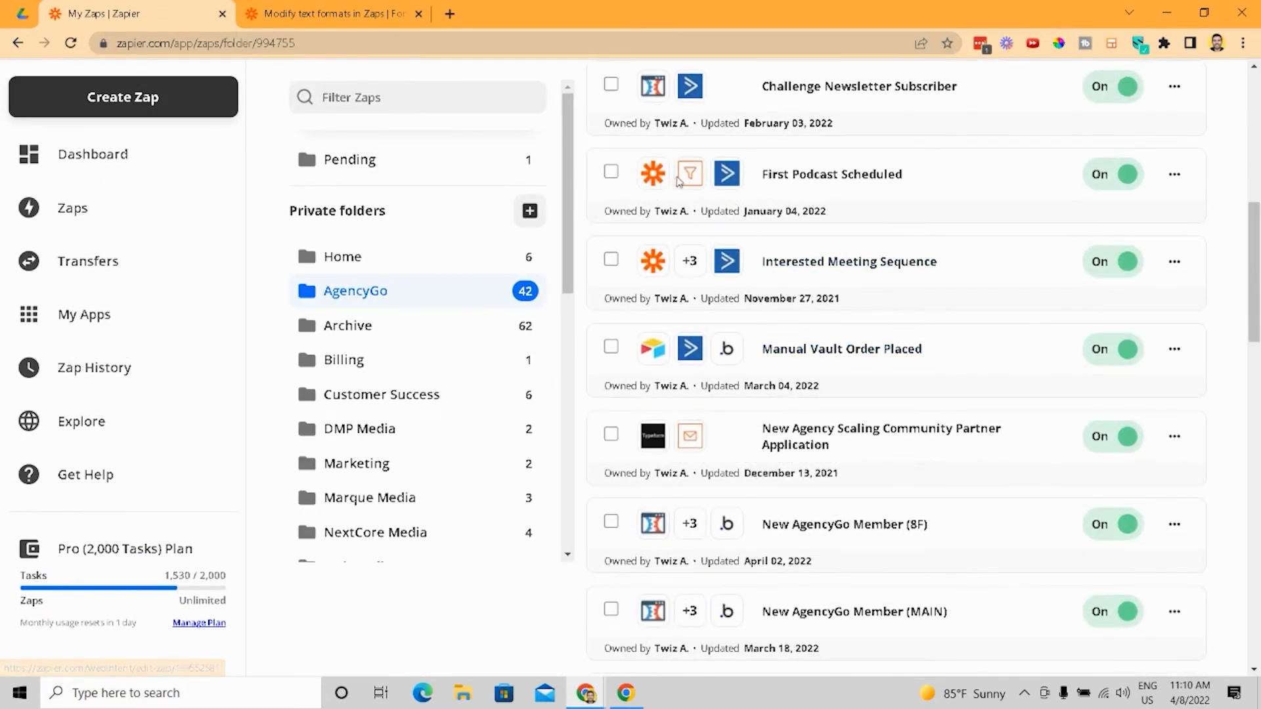
pyautogui.click(870, 263)
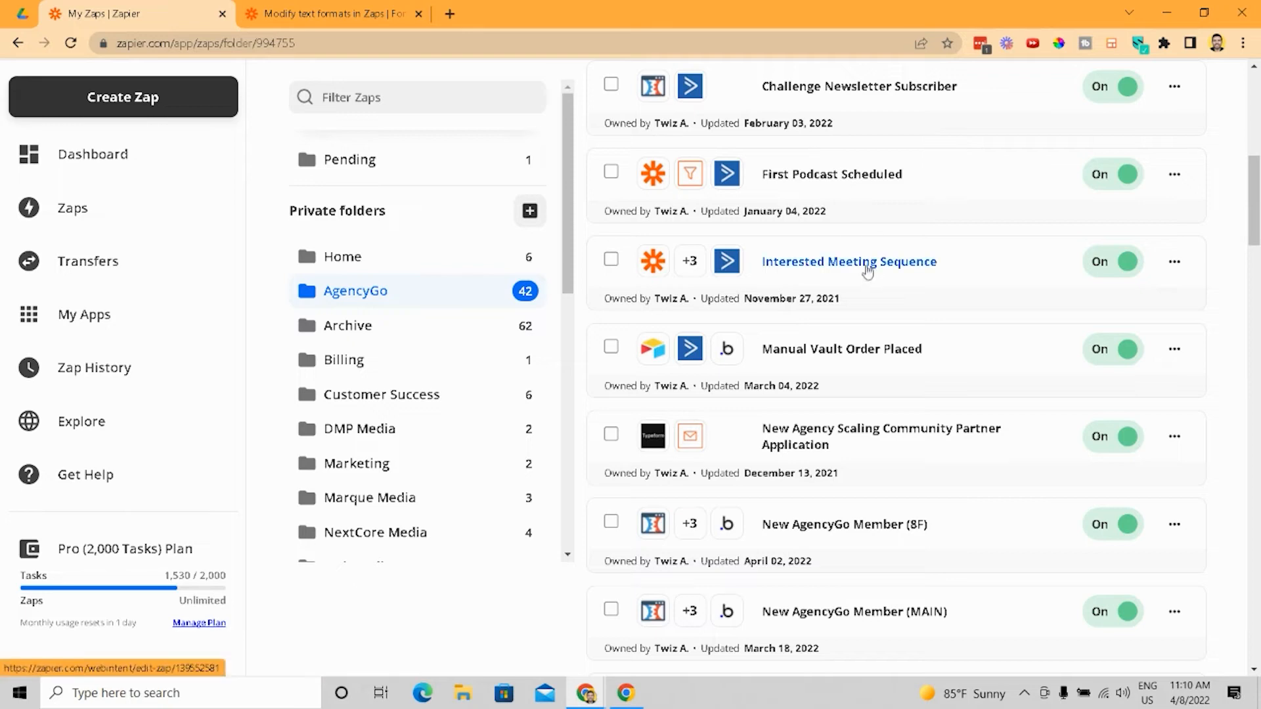
pyautogui.click(852, 262)
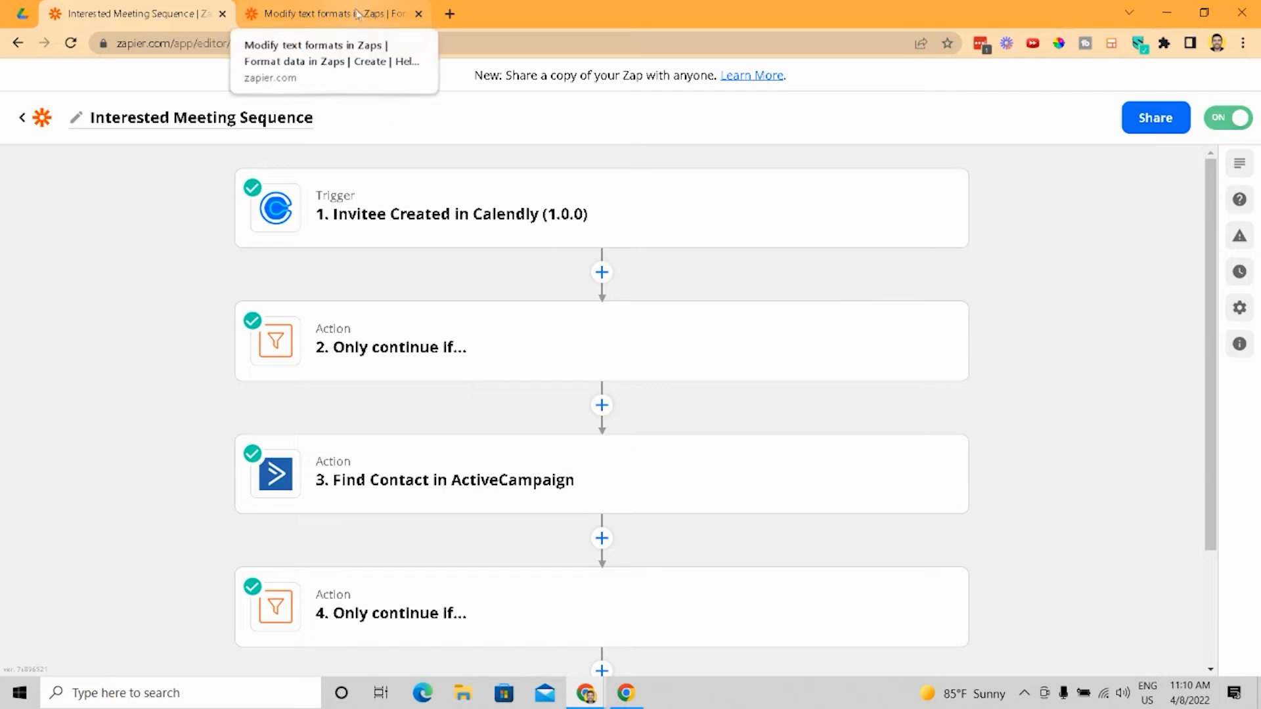
pyautogui.click(23, 117)
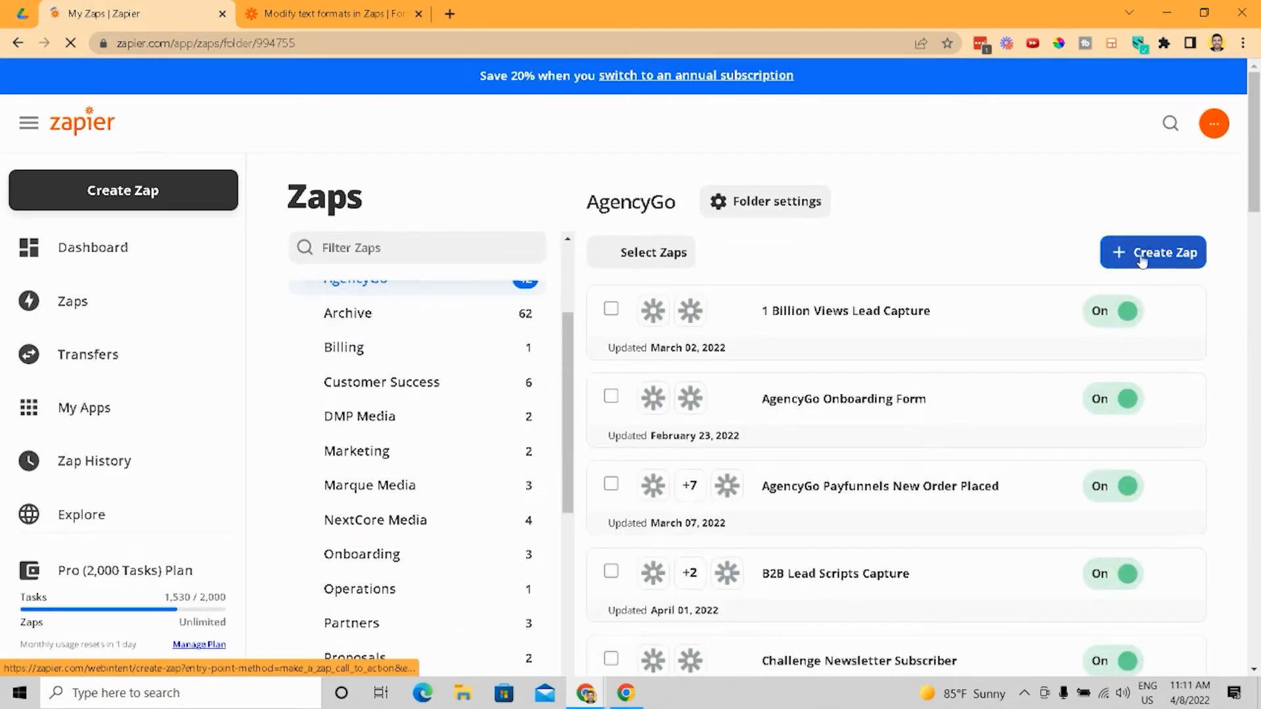
# - Create a new Zap with a Webhooks by Zapier trigger using the Retrieve Poll event
pyautogui.click(1146, 261)
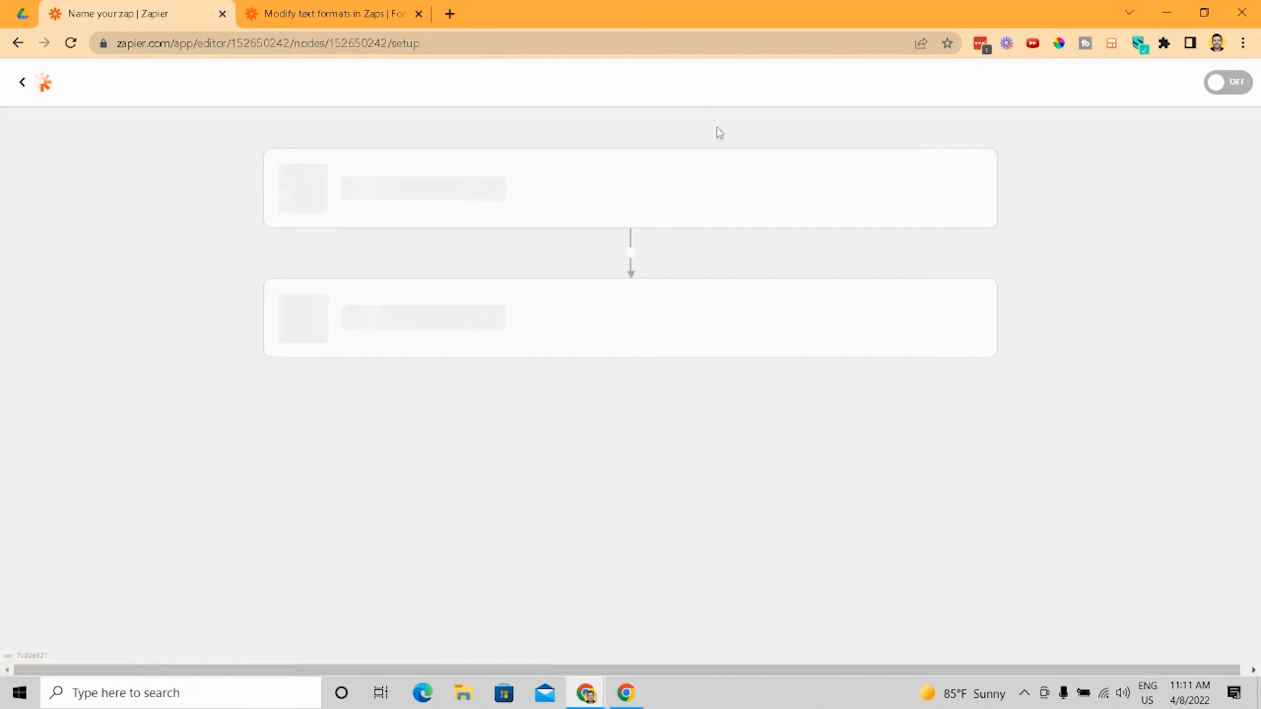
pyautogui.click(831, 582)
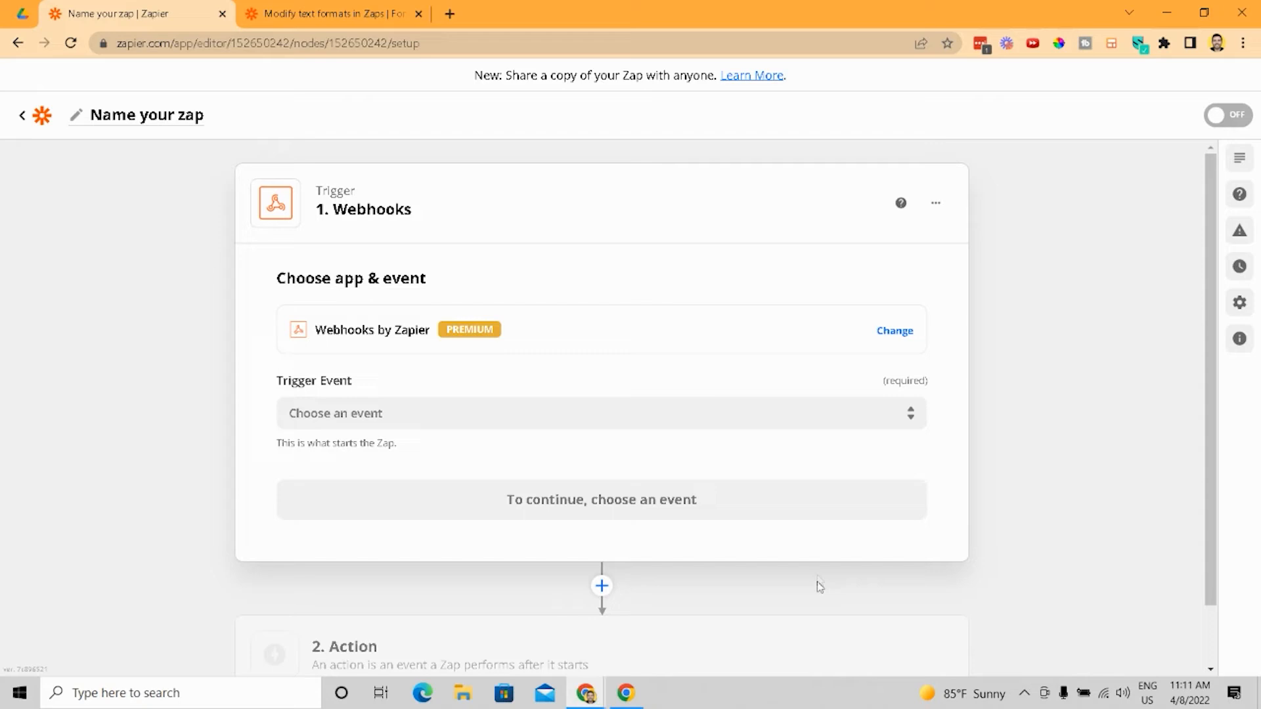
pyautogui.click(794, 408)
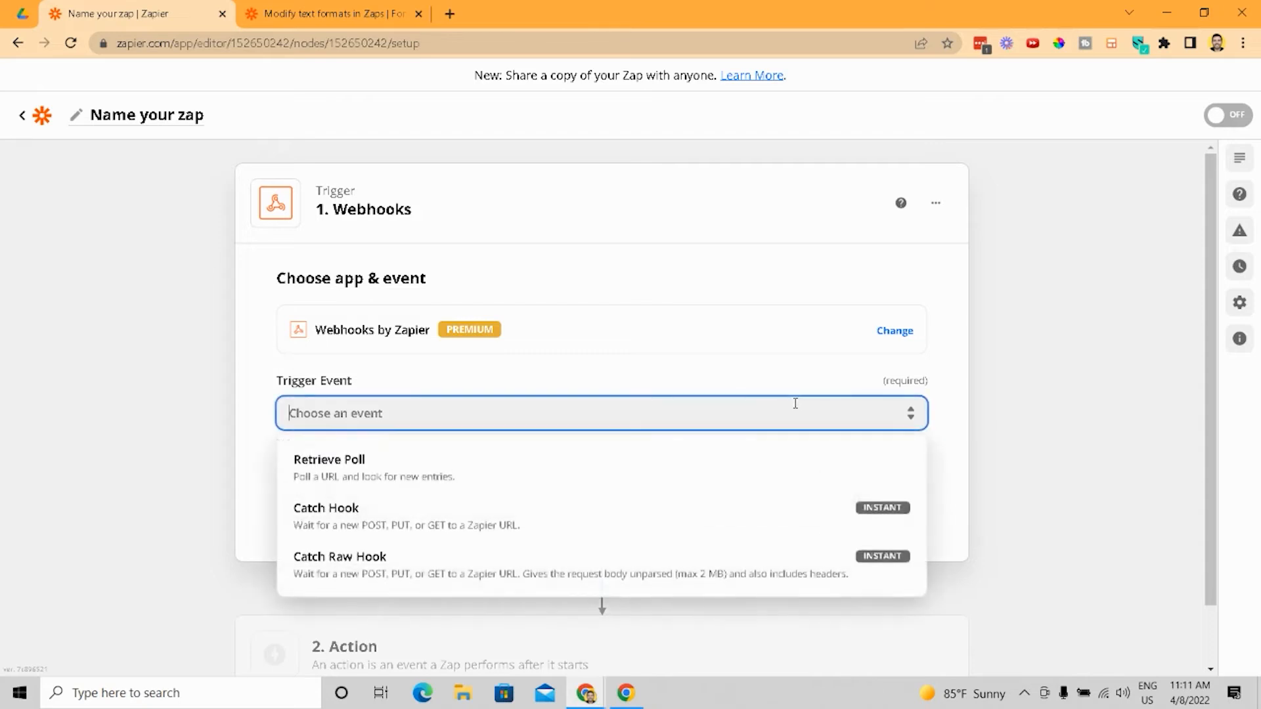
pyautogui.click(336, 486)
pyautogui.click(338, 489)
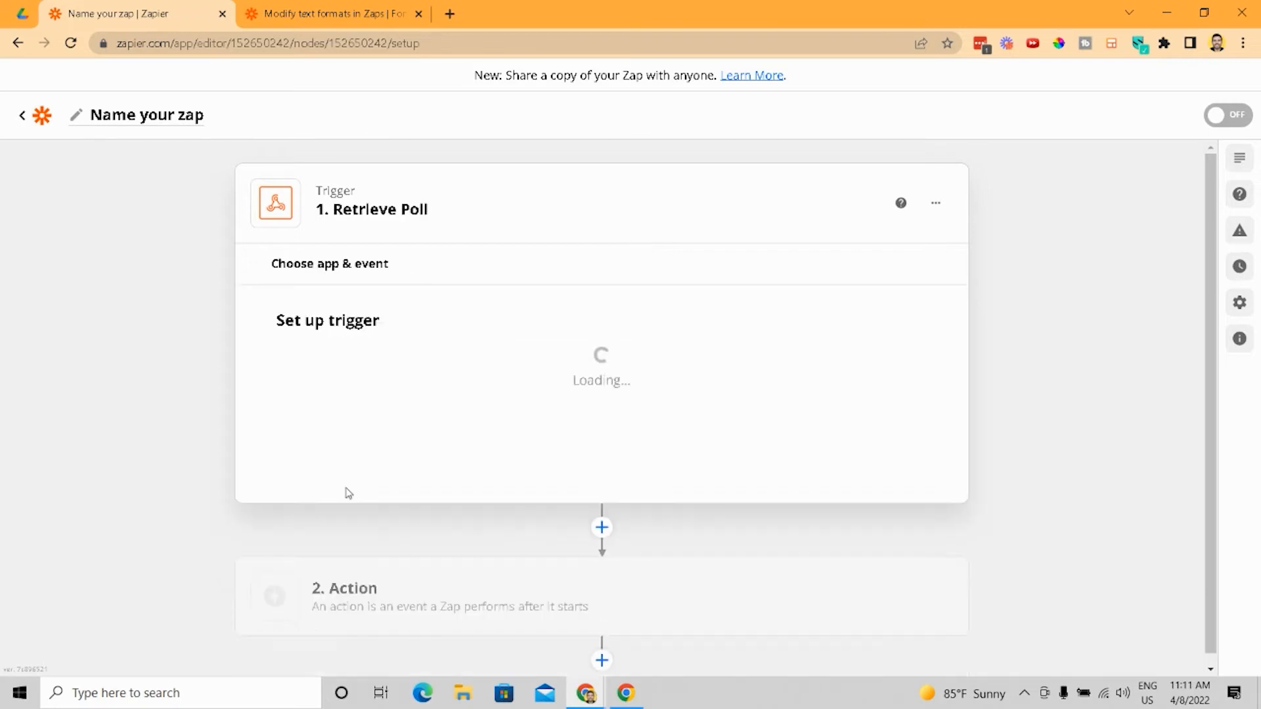
pyautogui.click(381, 380)
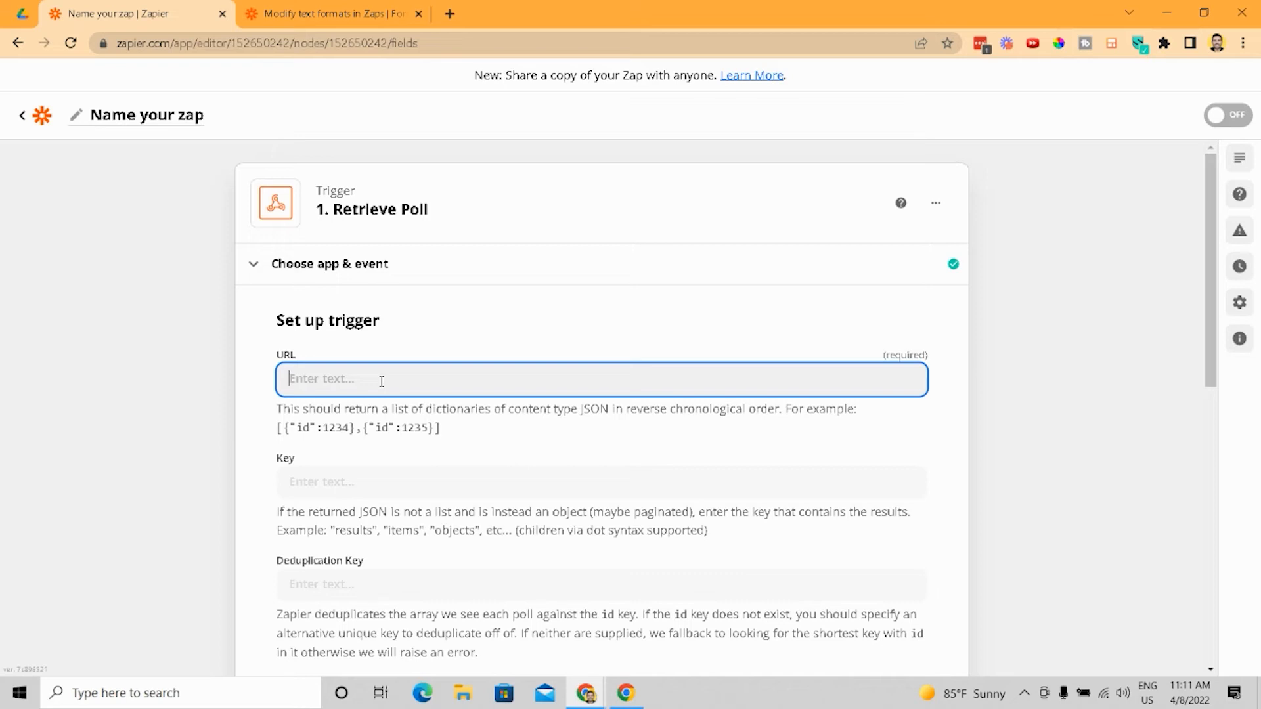
# - Review the Retrieve Poll trigger's setup fields: URL, Key, Deduplication Key, Xpath, Basic Auth and Headers
pyautogui.scroll(-3, 381, 382)
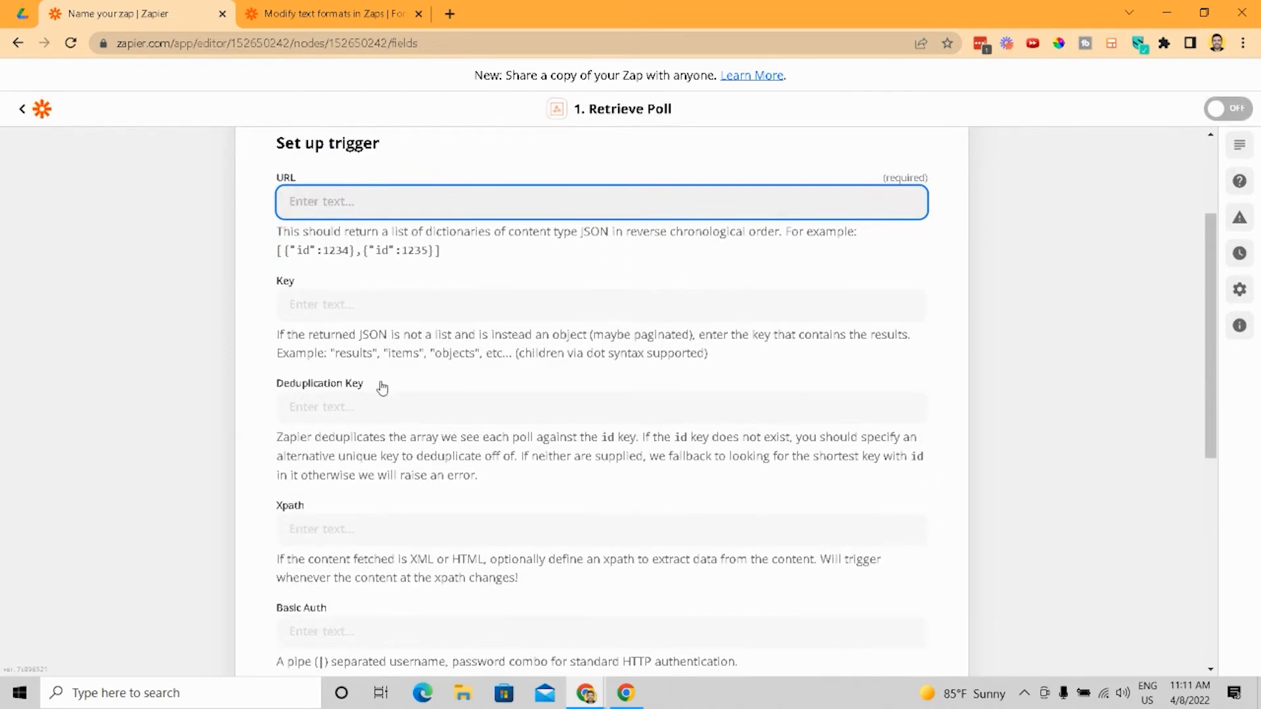
pyautogui.click(351, 299)
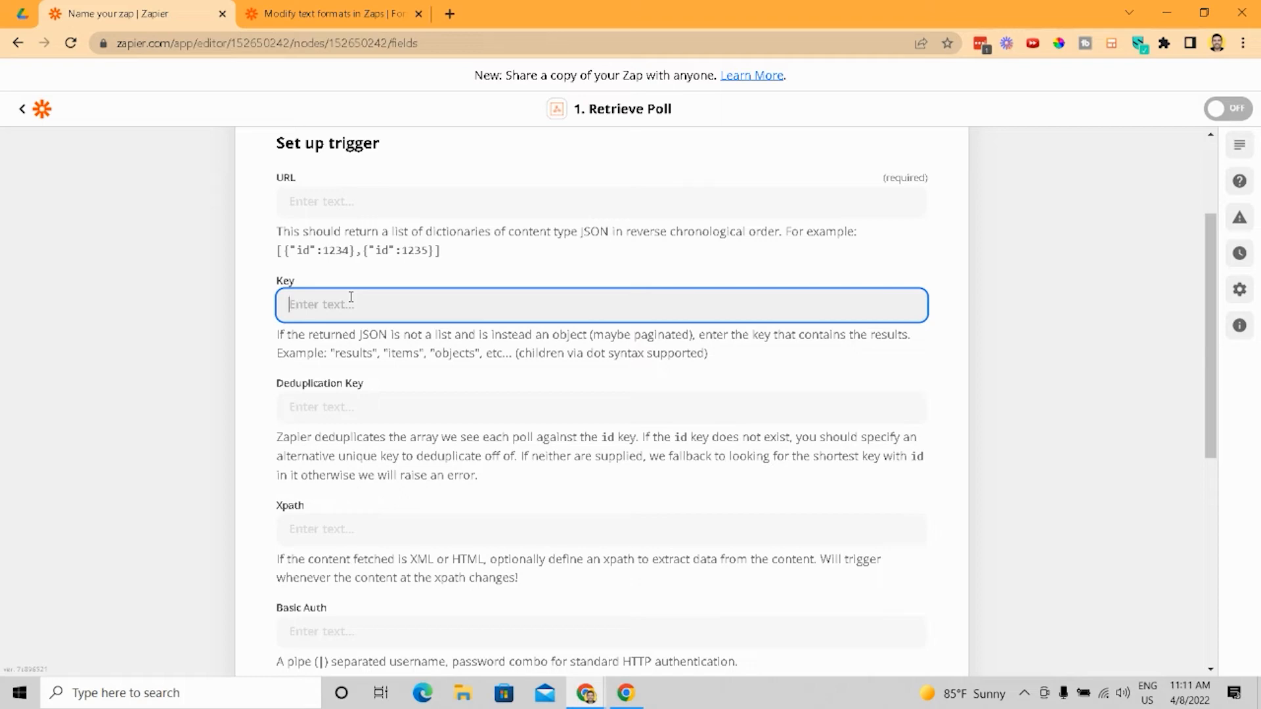
pyautogui.scroll(-5, 351, 297)
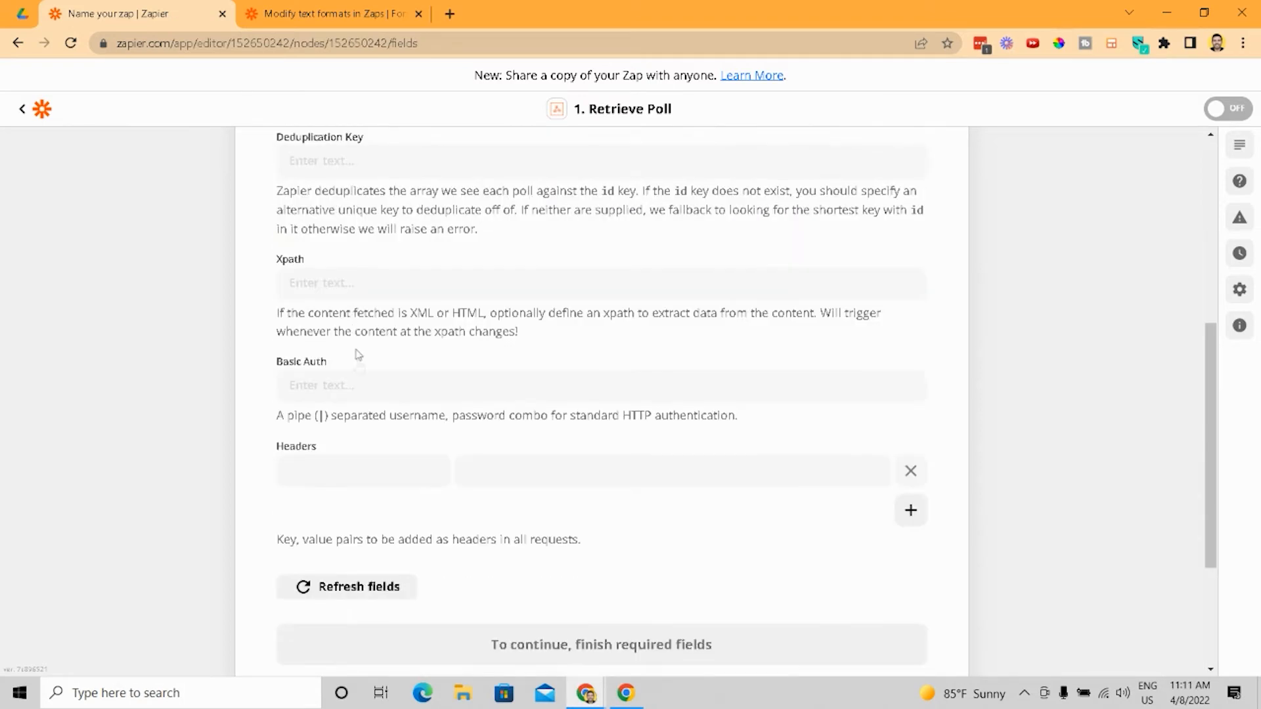
pyautogui.scroll(3, 372, 441)
pyautogui.scroll(3, 373, 442)
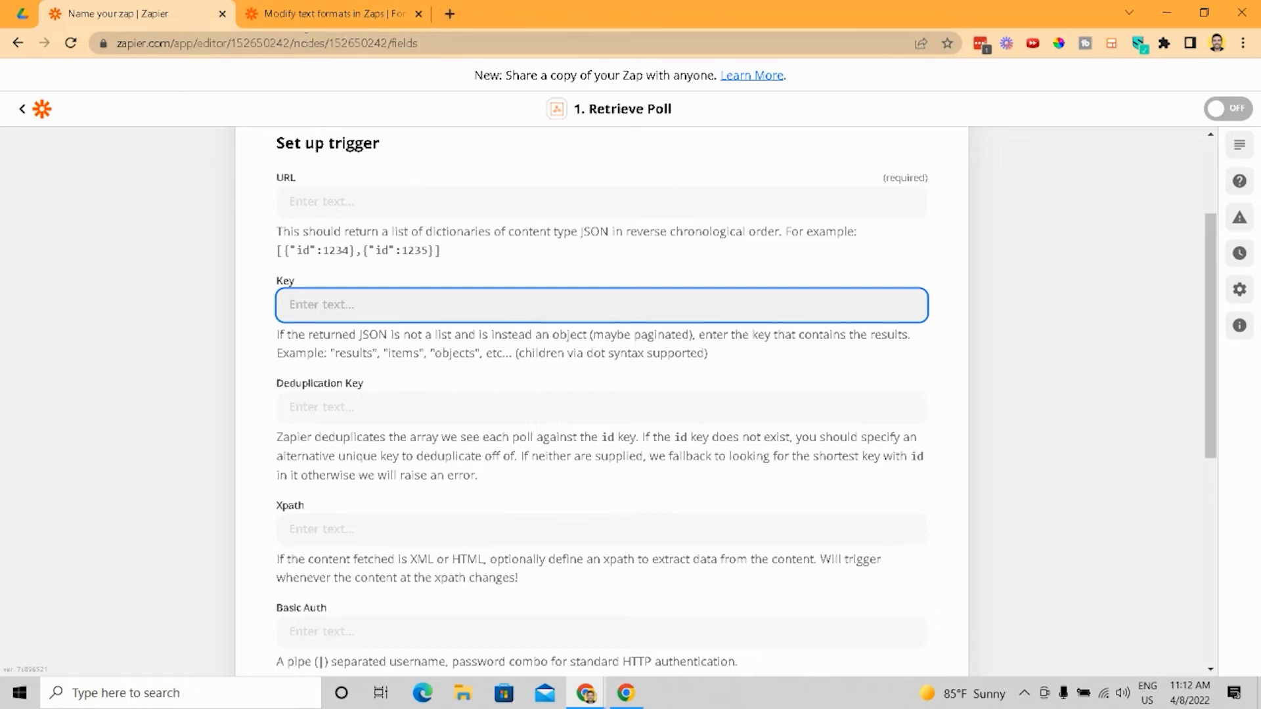
# - Append the query parameter ?app=activecampaign to the Zap editor's web address and highlight it
pyautogui.click(434, 42)
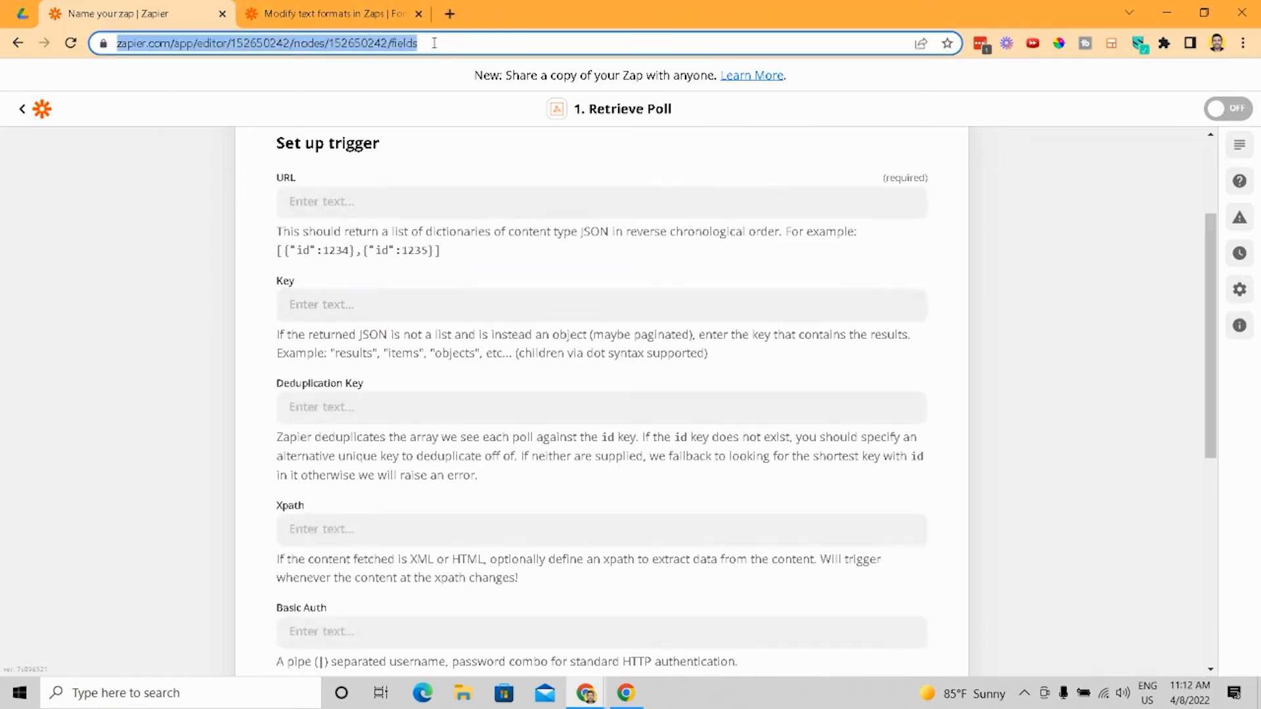
pyautogui.press('End')
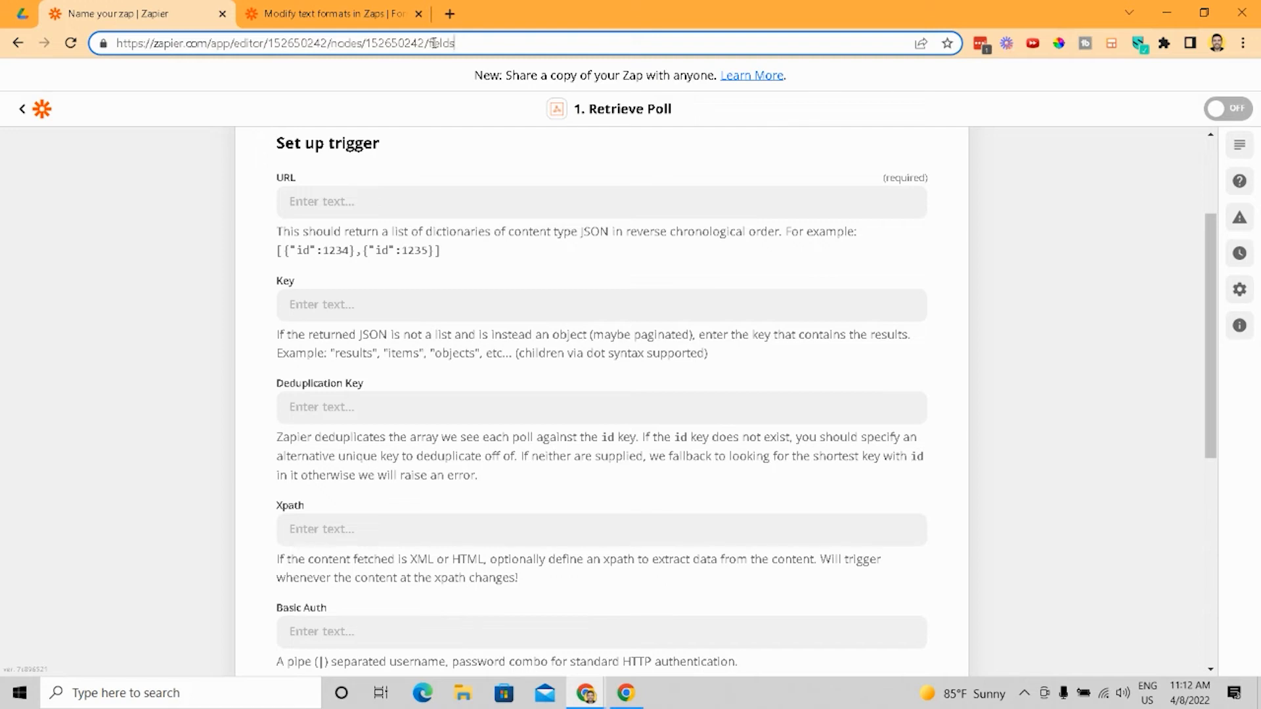
pyautogui.write('?')
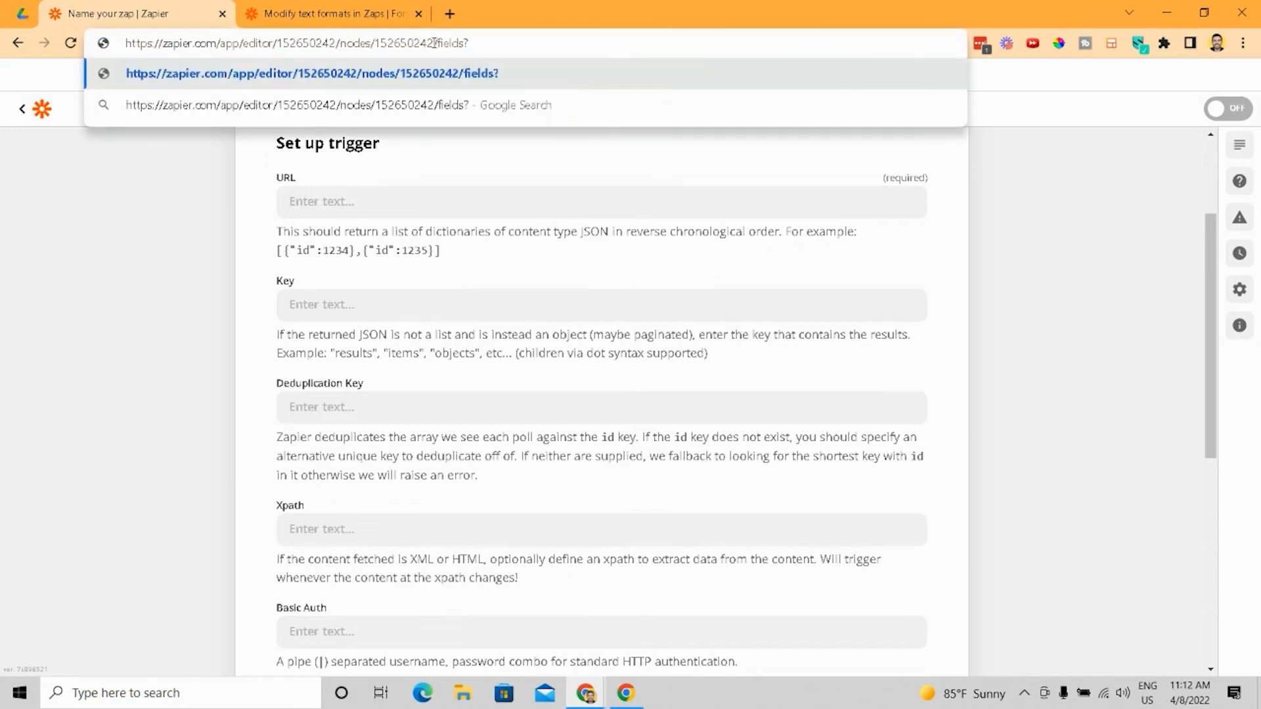
pyautogui.write('app')
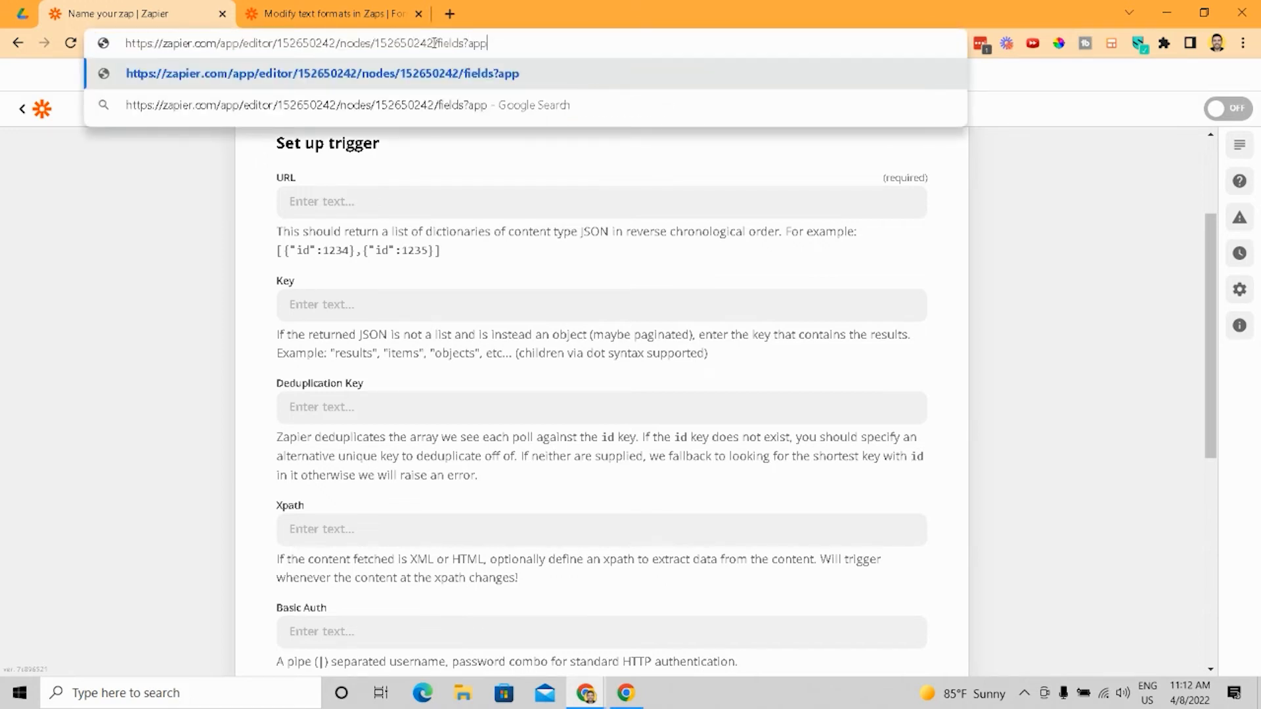
pyautogui.write('=activecampai')
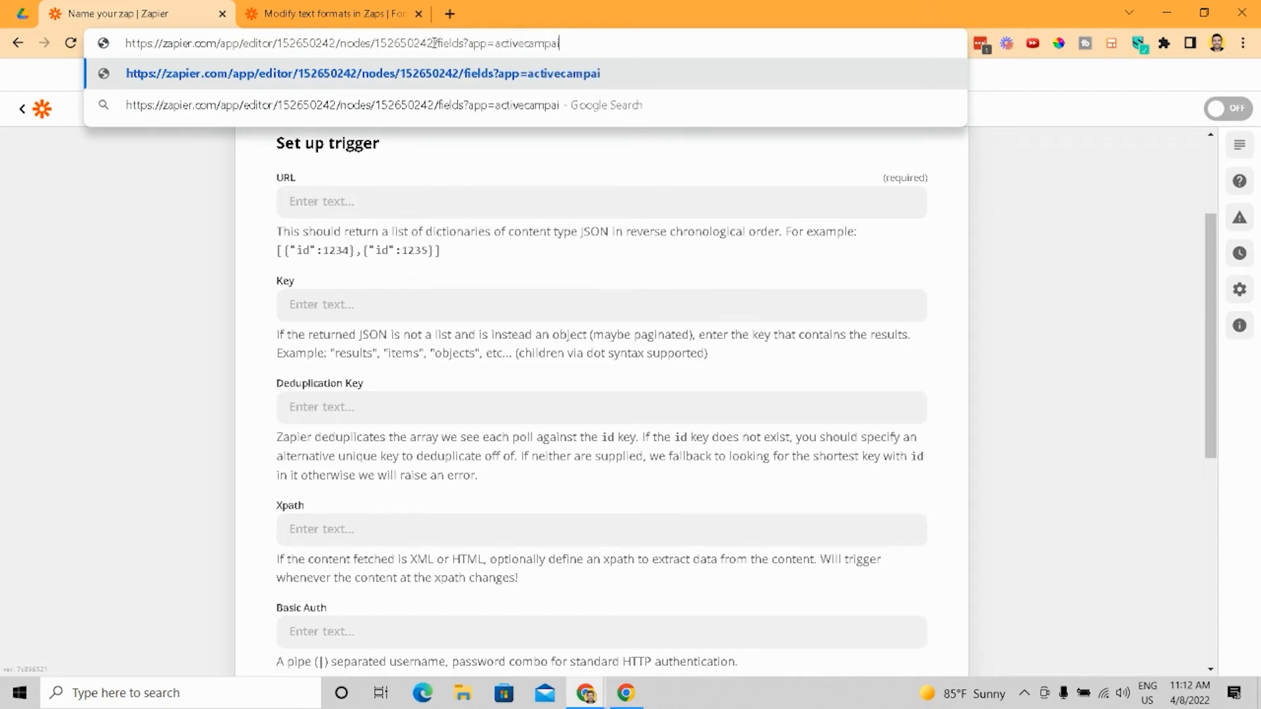
pyautogui.write('gn')
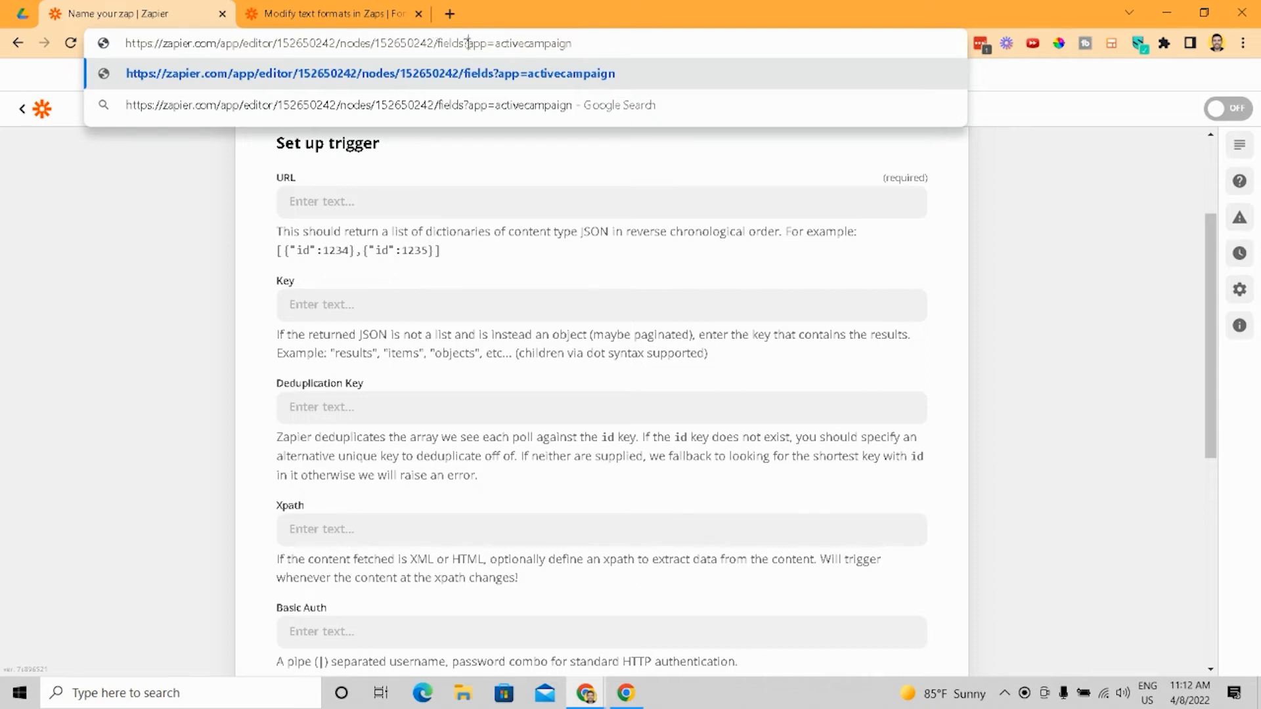
pyautogui.moveTo(468, 42); pyautogui.dragTo(588, 49)
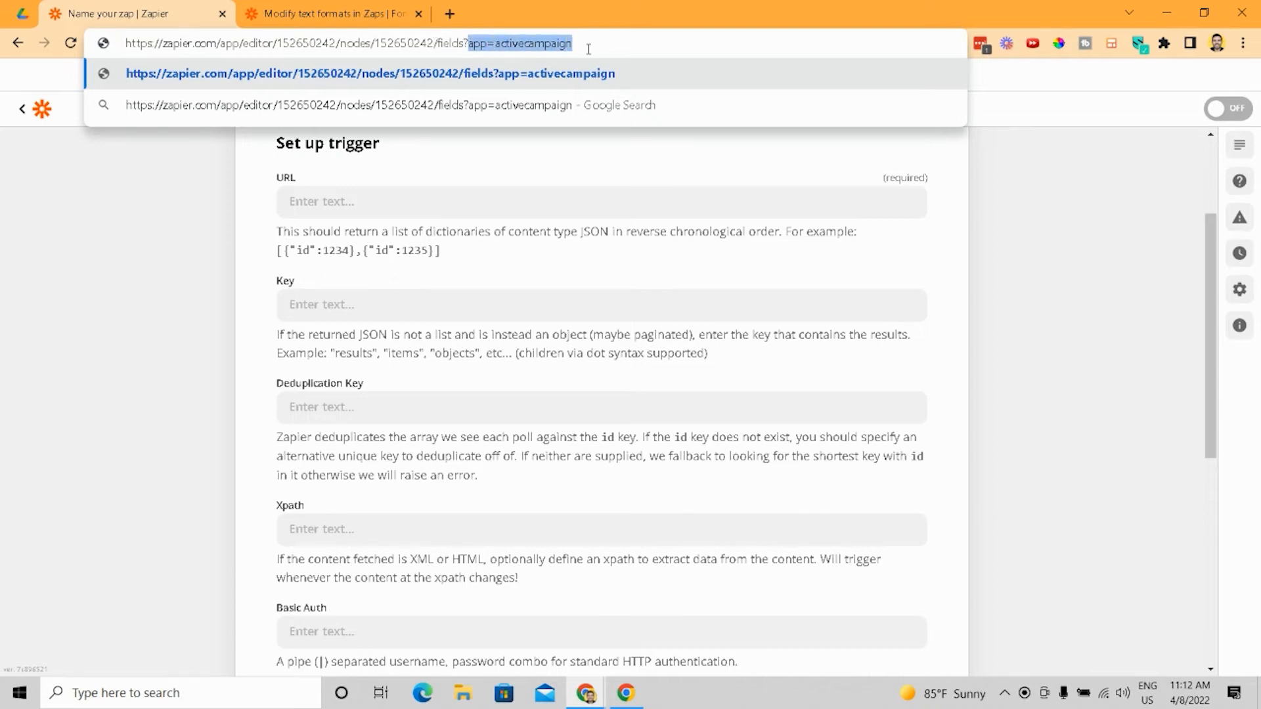
# - Open a new browser tab and search Google for "kanye west car"
pyautogui.click(453, 14)
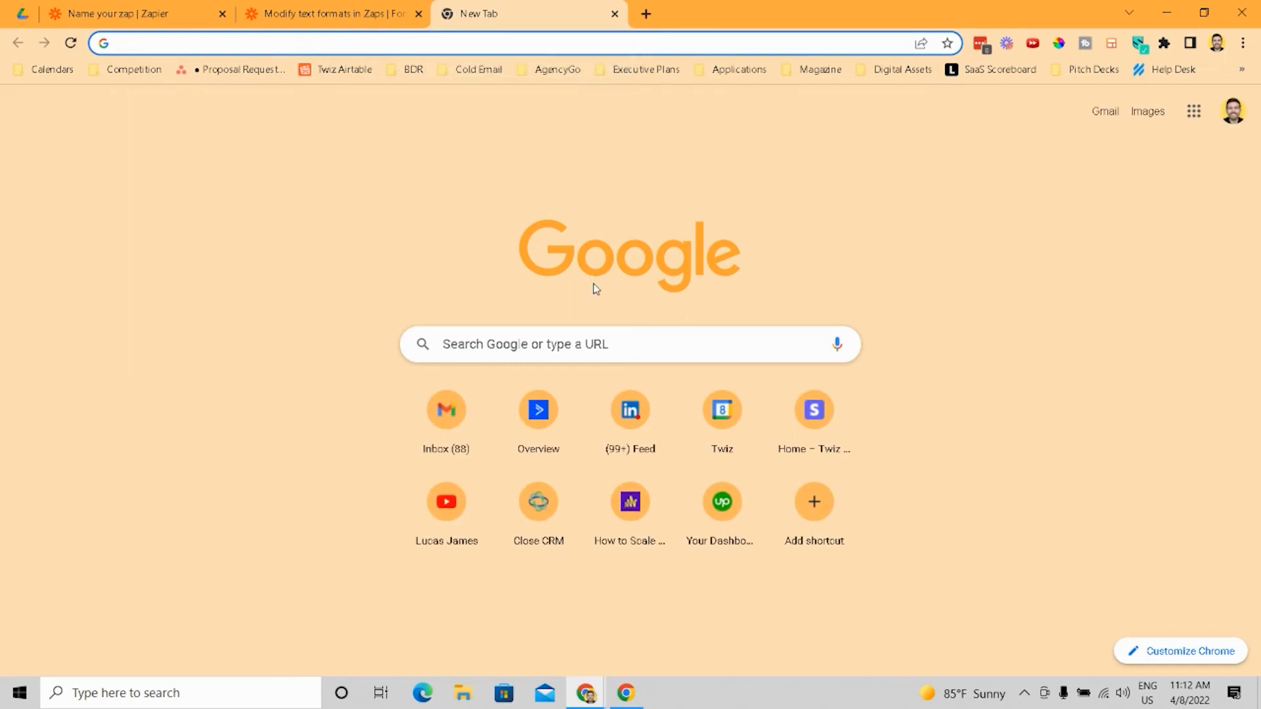
pyautogui.click(622, 336)
pyautogui.write('kanye w')
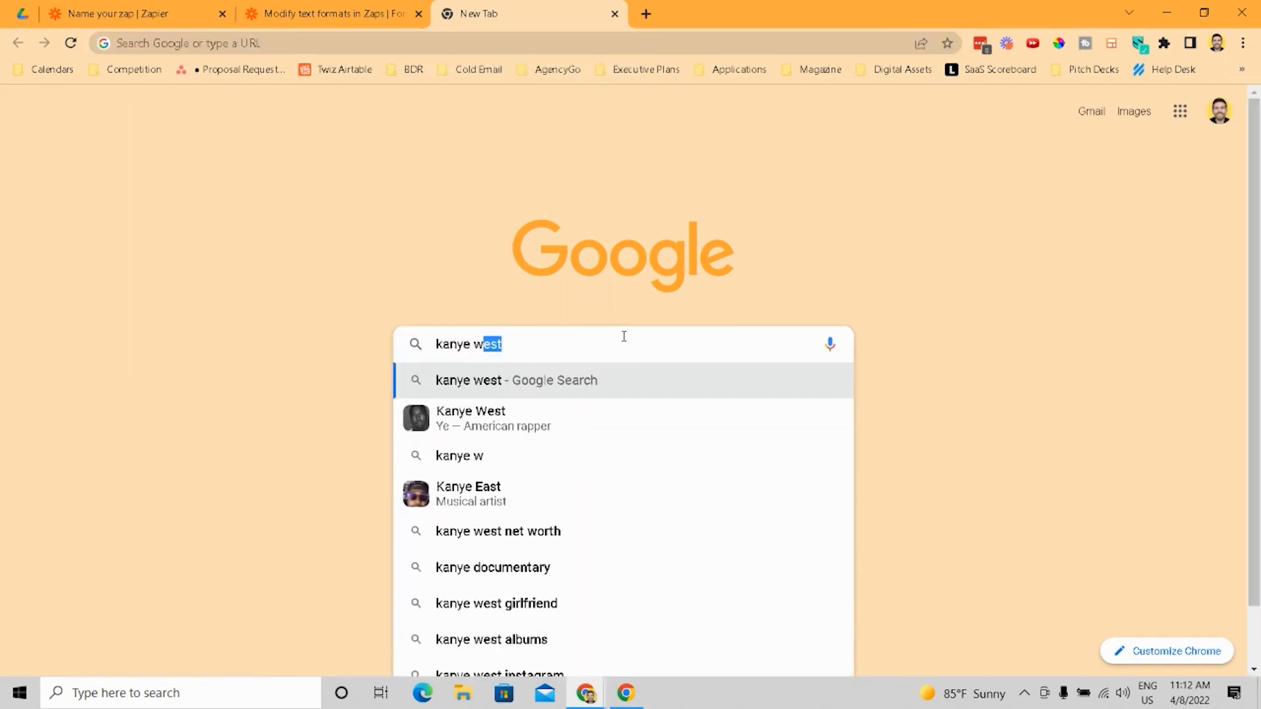
pyautogui.write('est car')
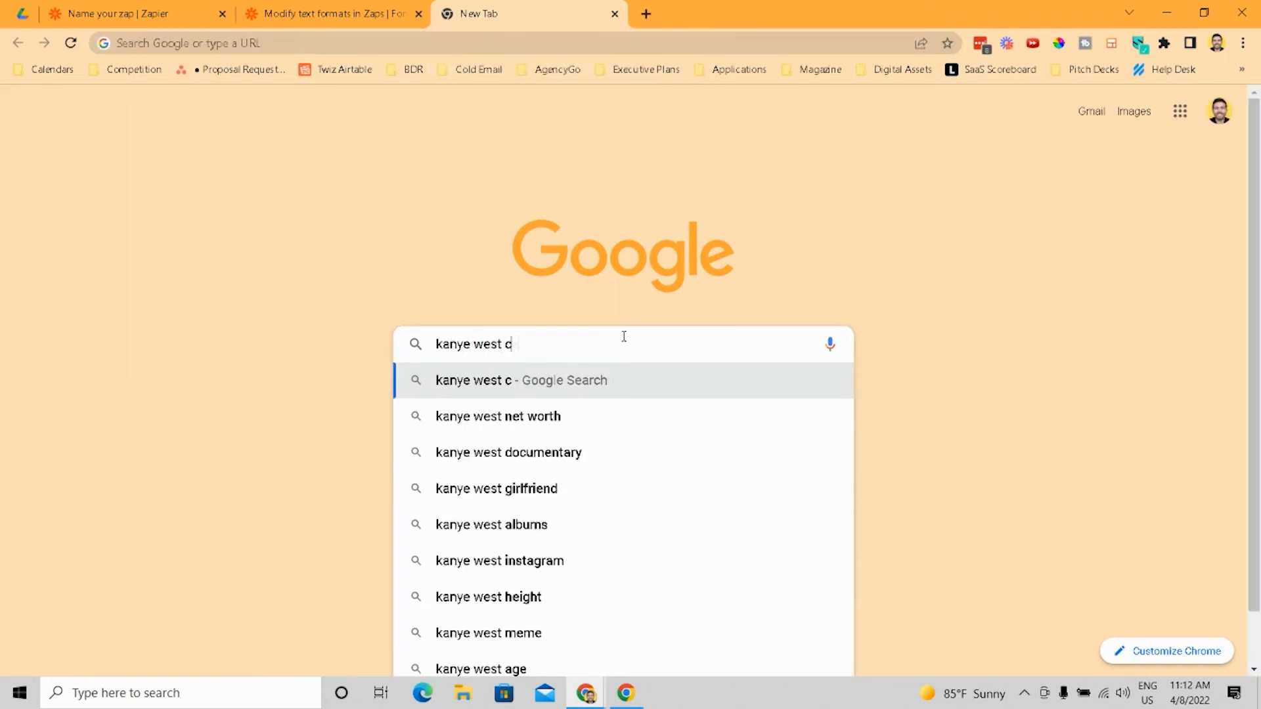
pyautogui.press('Return')
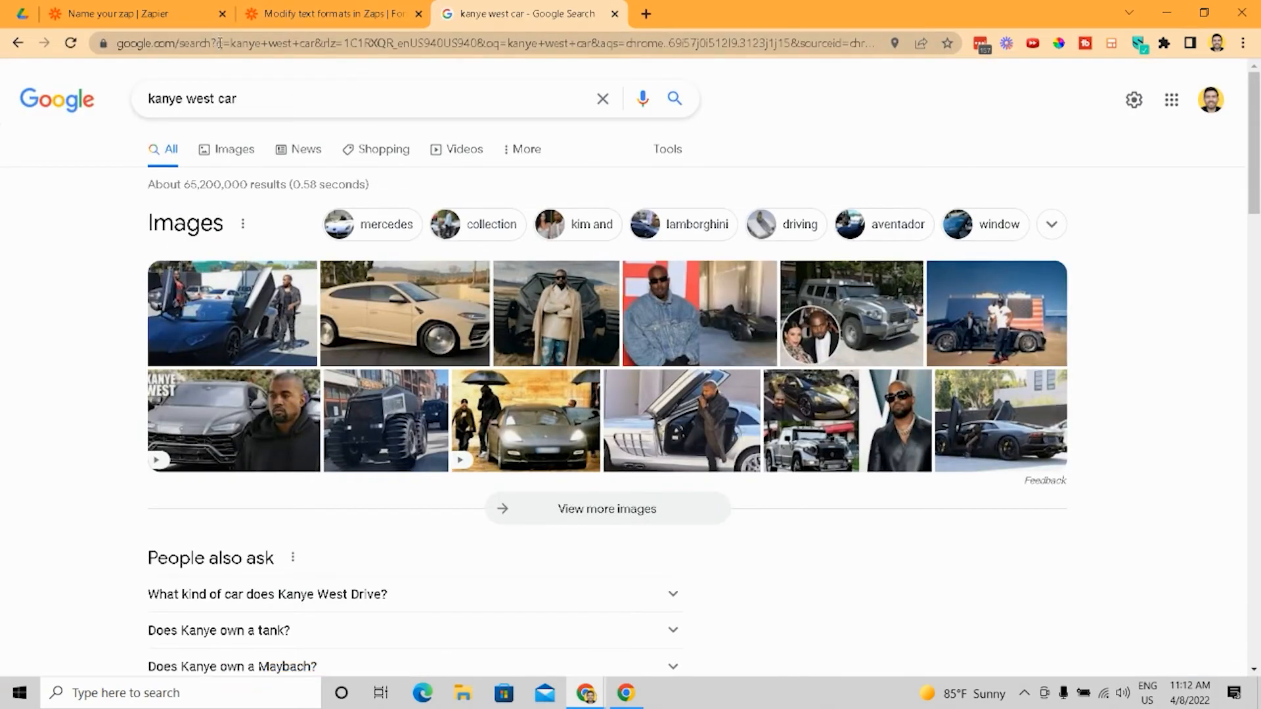
# - Highlight the individual query parameters in the Google results page's web address
pyautogui.moveTo(221, 43); pyautogui.dragTo(319, 39)
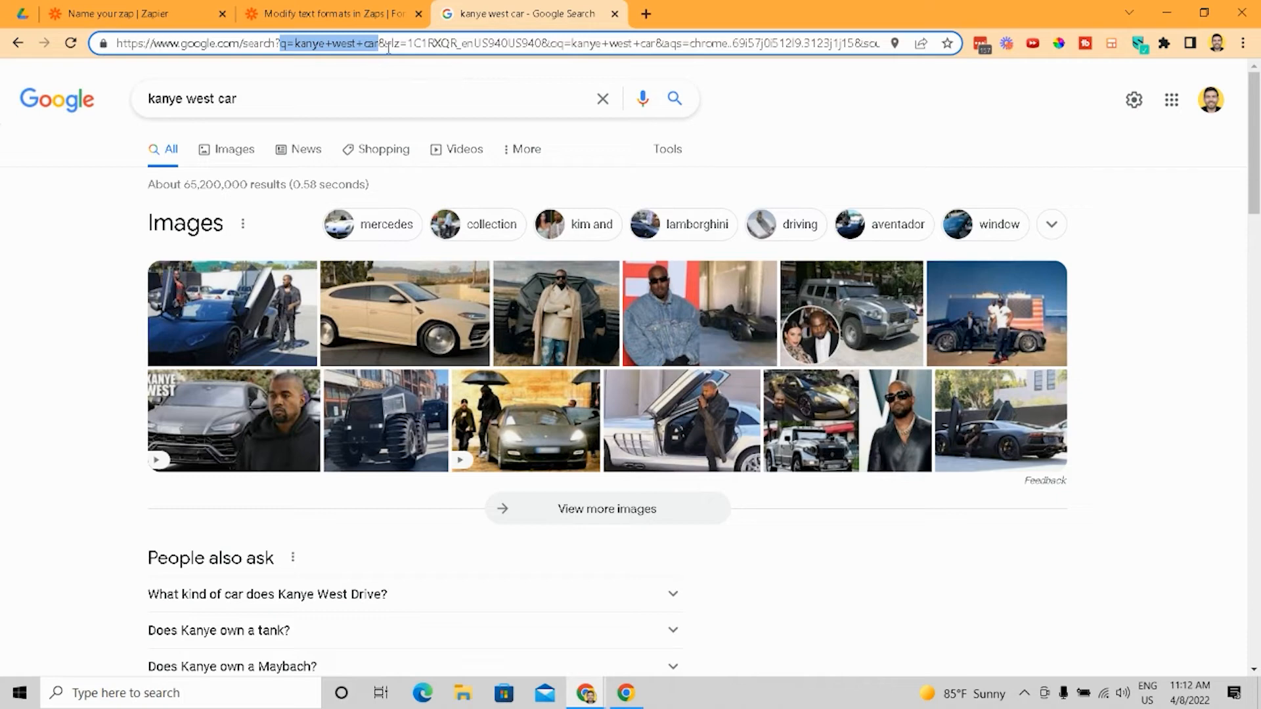
pyautogui.moveTo(387, 43); pyautogui.dragTo(546, 60)
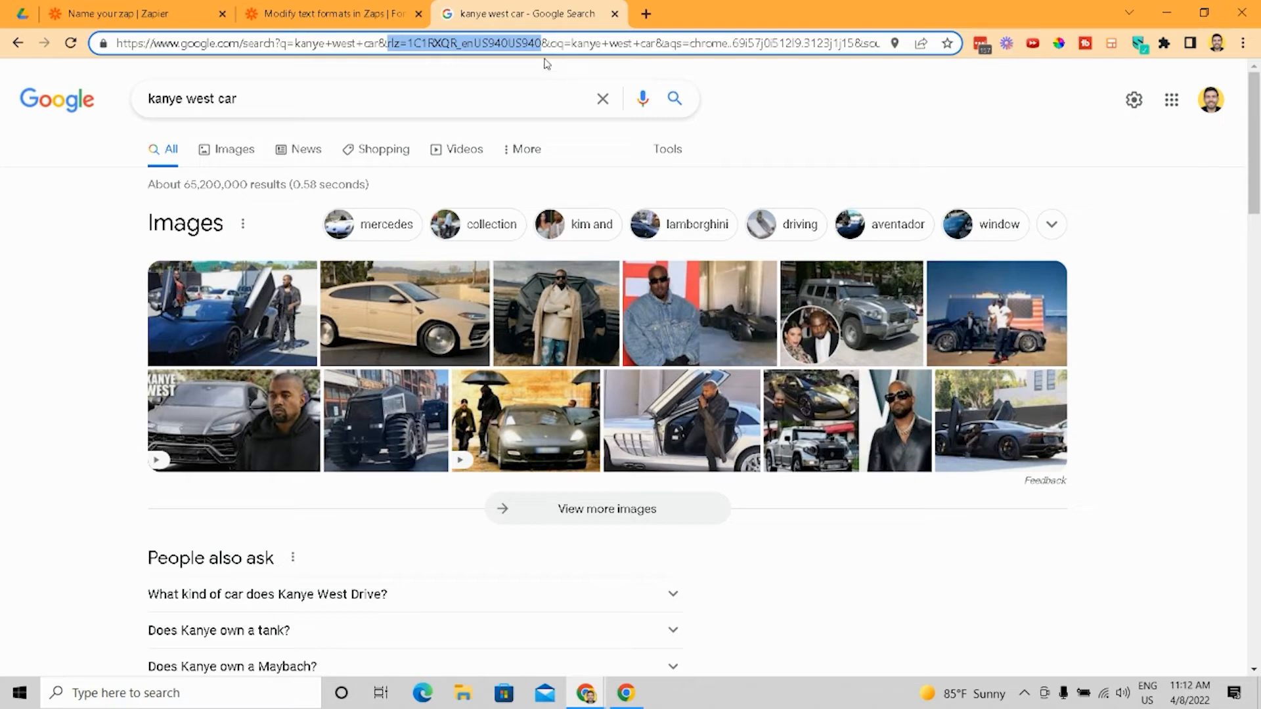
pyautogui.moveTo(550, 44); pyautogui.dragTo(1080, 30)
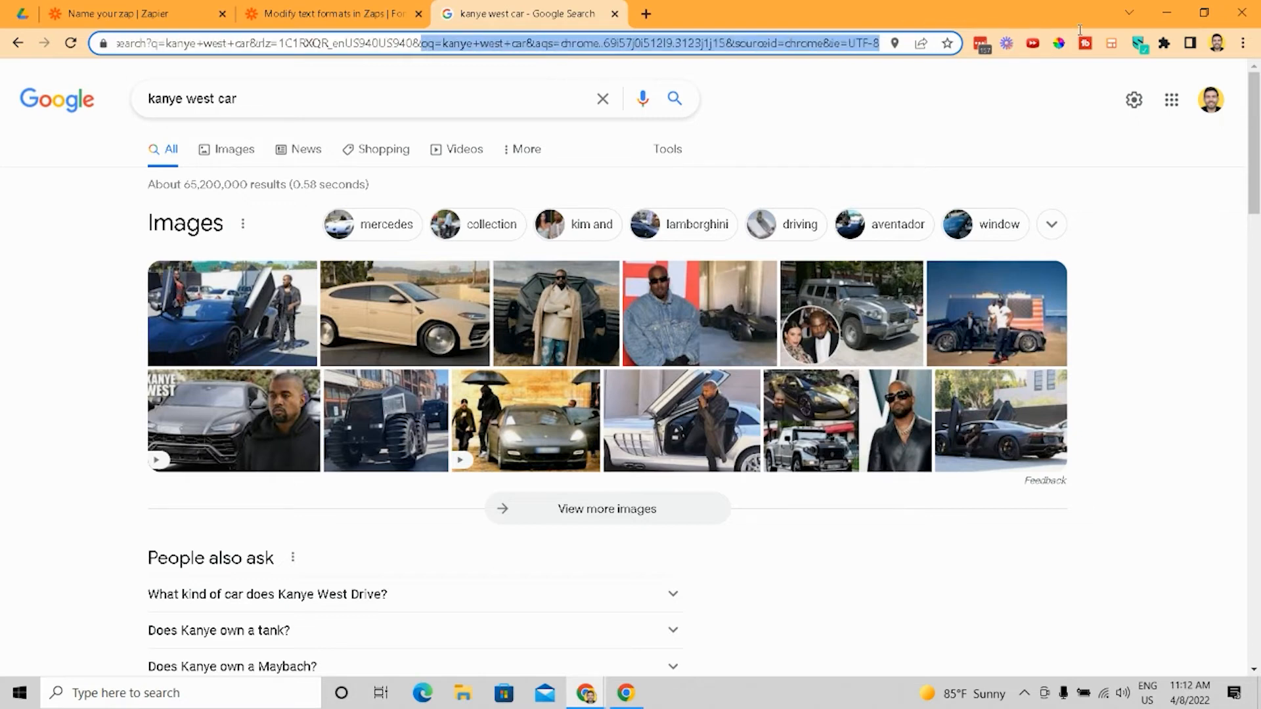
pyautogui.click(63, 398)
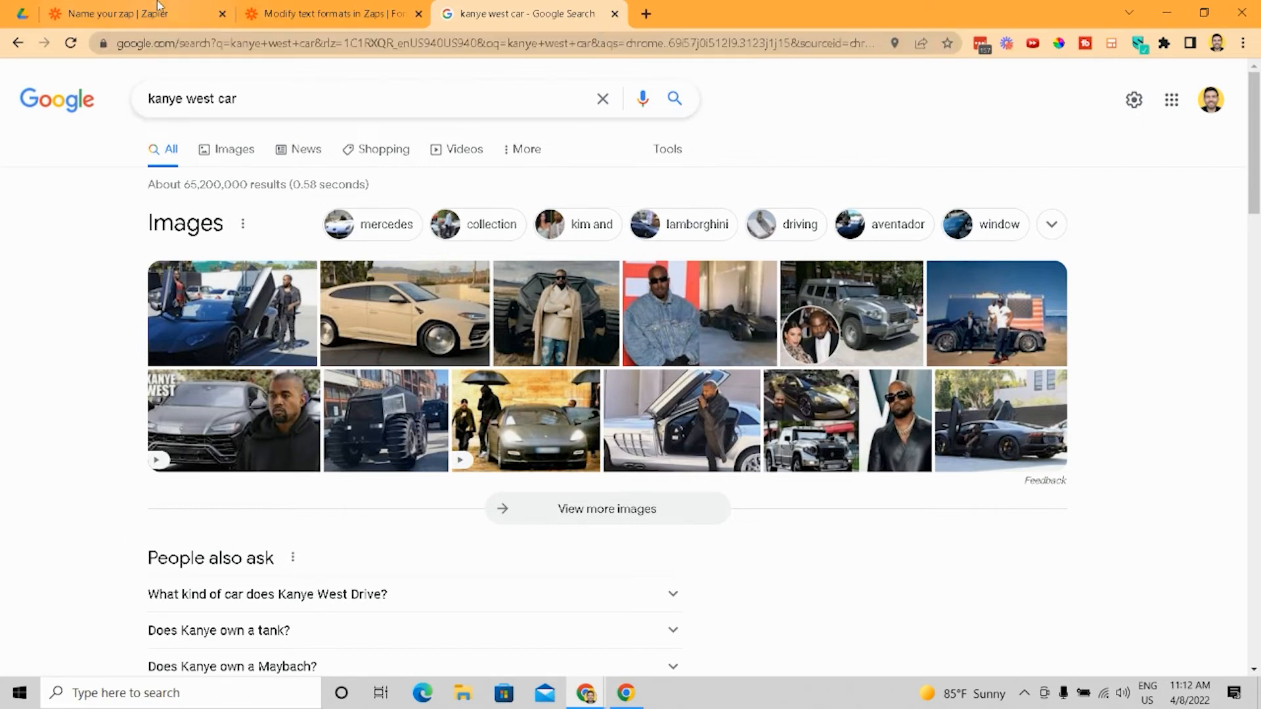
# - Leave the new Zap editor for the AgencyGo Zaps list and close the other two browser tabs
pyautogui.click(409, 5)
pyautogui.click(139, 6)
pyautogui.scroll(2, 353, 265)
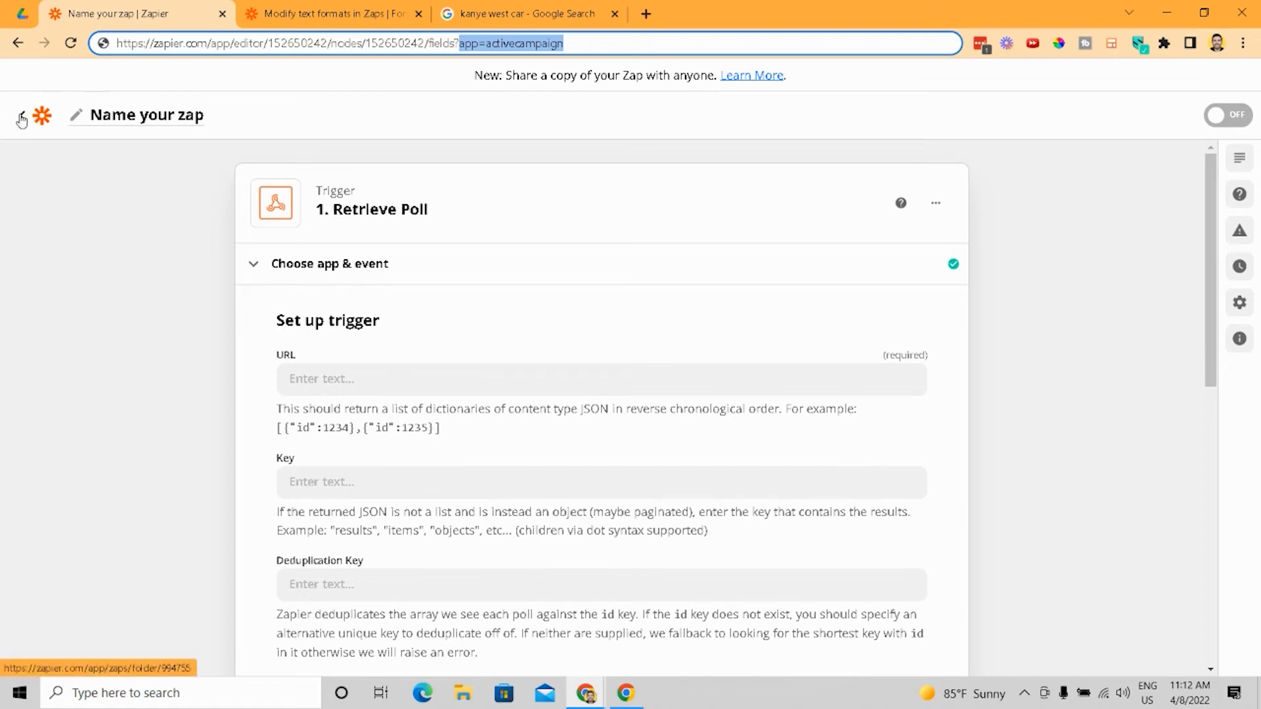
pyautogui.click(22, 118)
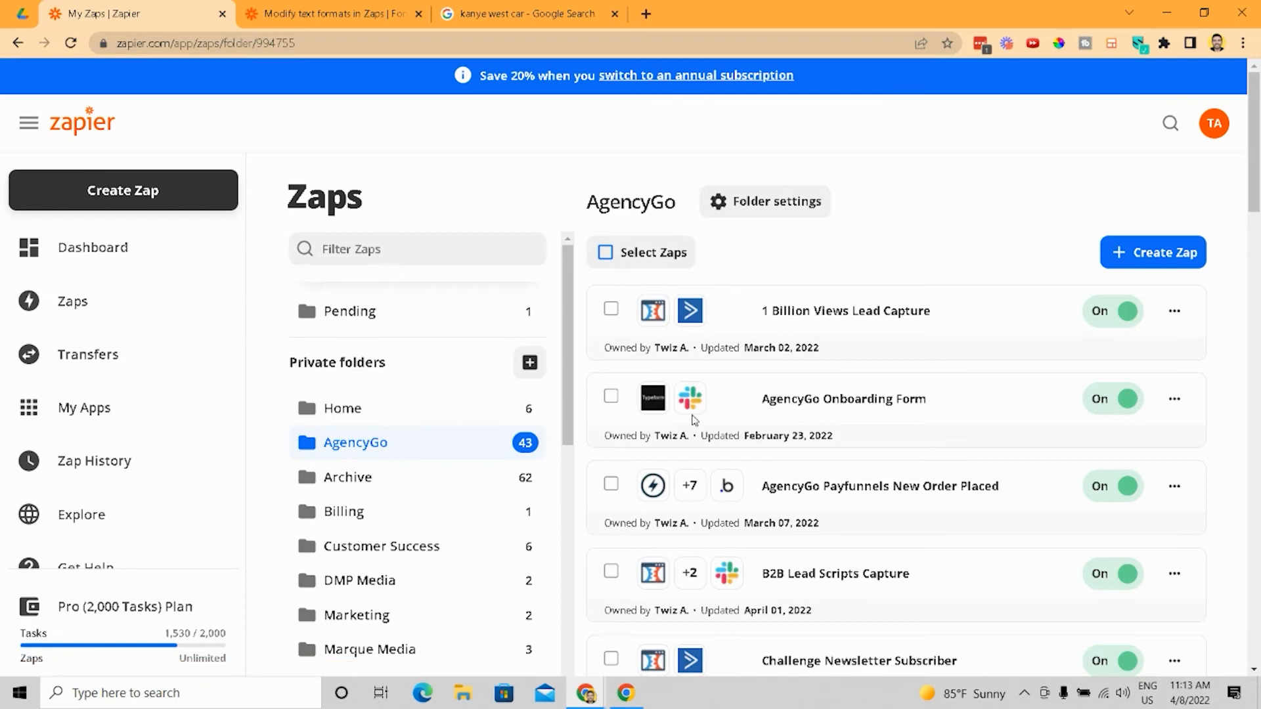
pyautogui.click(419, 14)
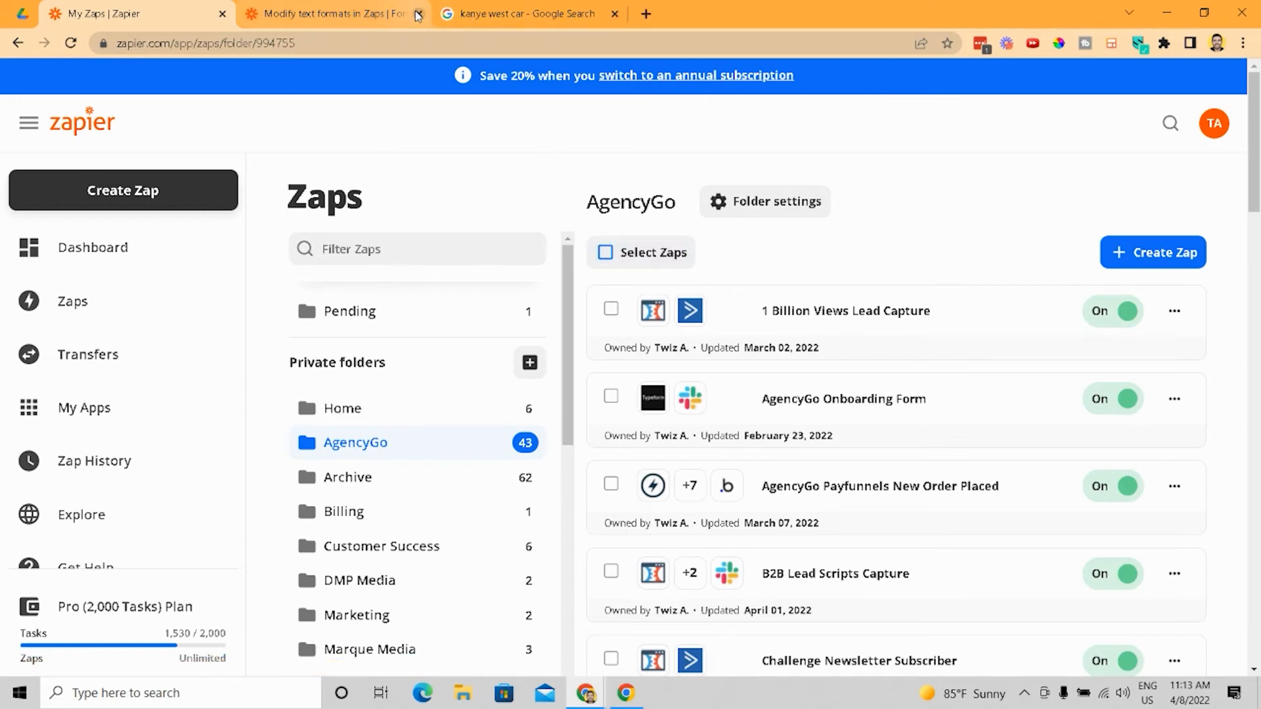
pyautogui.click(419, 14)
# - Scroll through the AgencyGo folder's list of Zaps
pyautogui.scroll(-1, 875, 408)
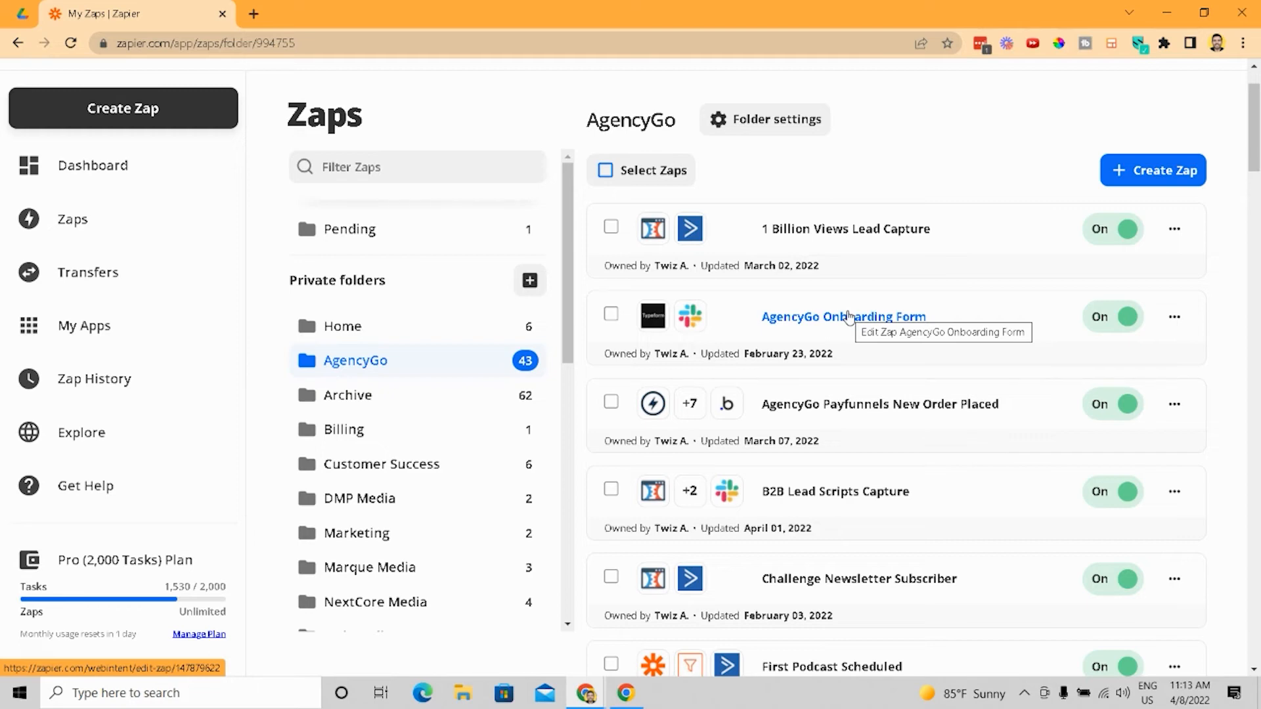
pyautogui.scroll(-3, 847, 317)
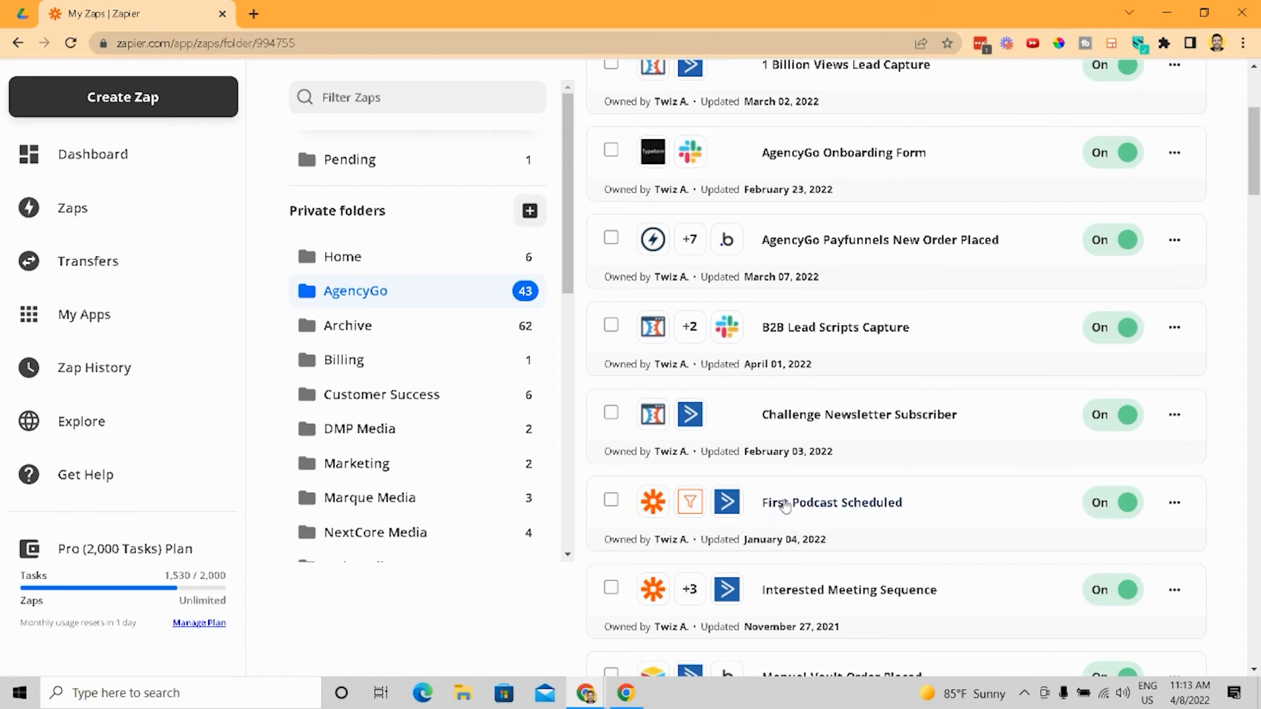
pyautogui.scroll(-2, 912, 557)
pyautogui.scroll(-3, 911, 557)
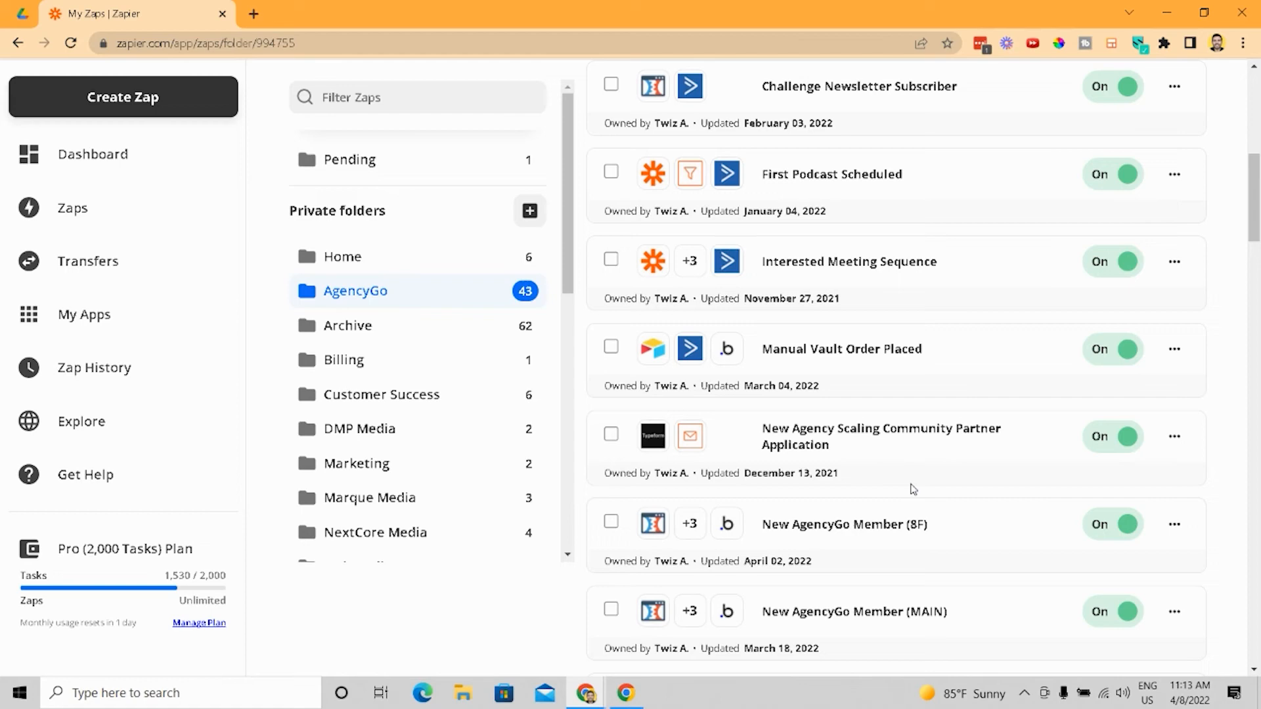
pyautogui.scroll(-3, 911, 486)
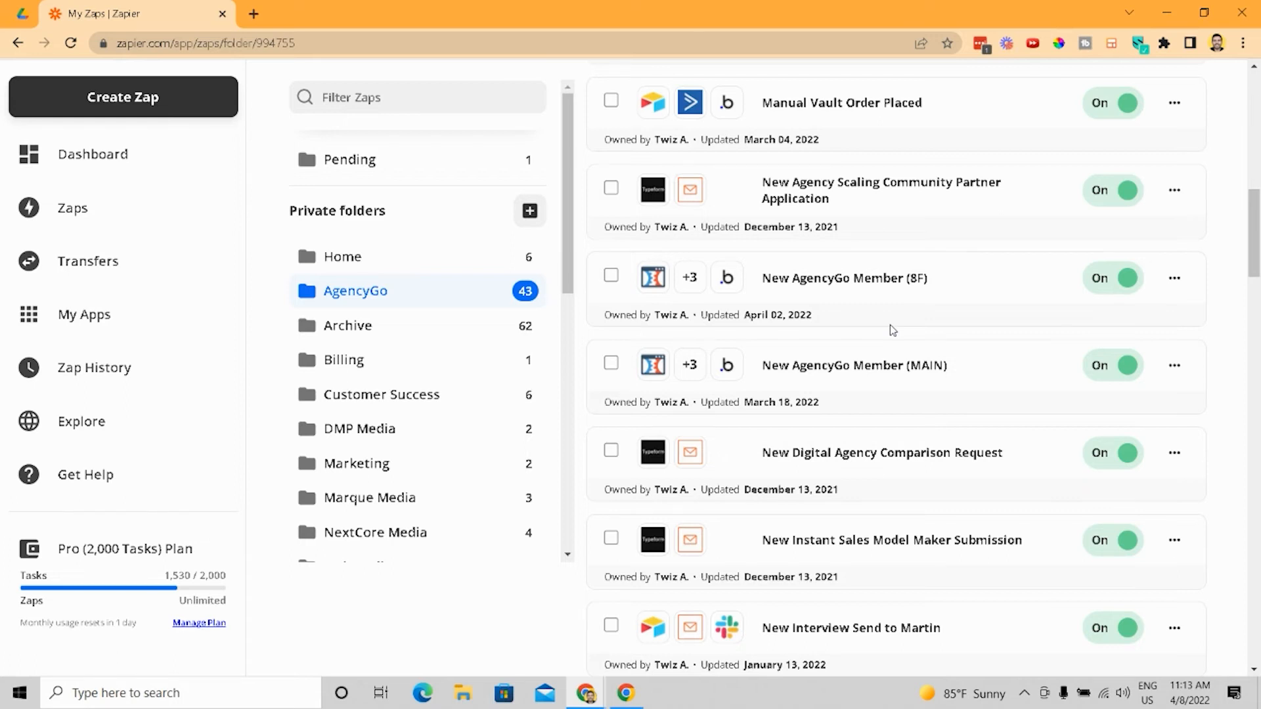
pyautogui.scroll(-1, 889, 325)
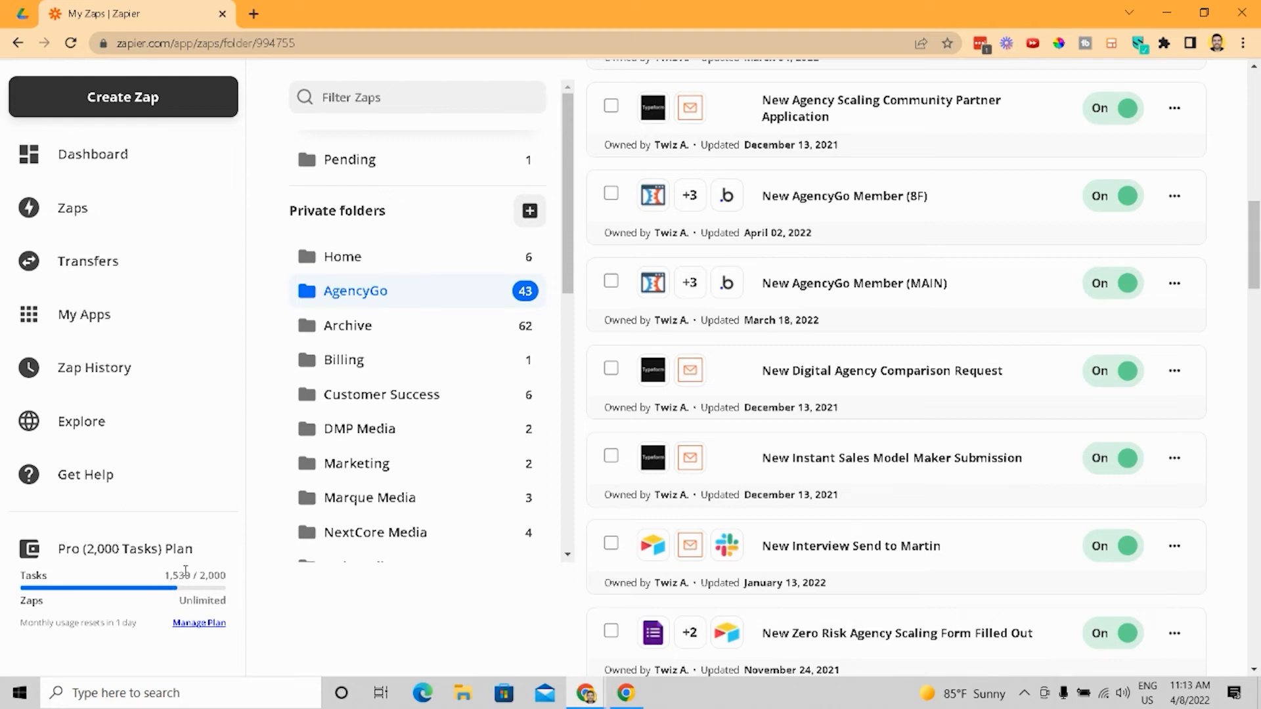
pyautogui.scroll(-4, 971, 420)
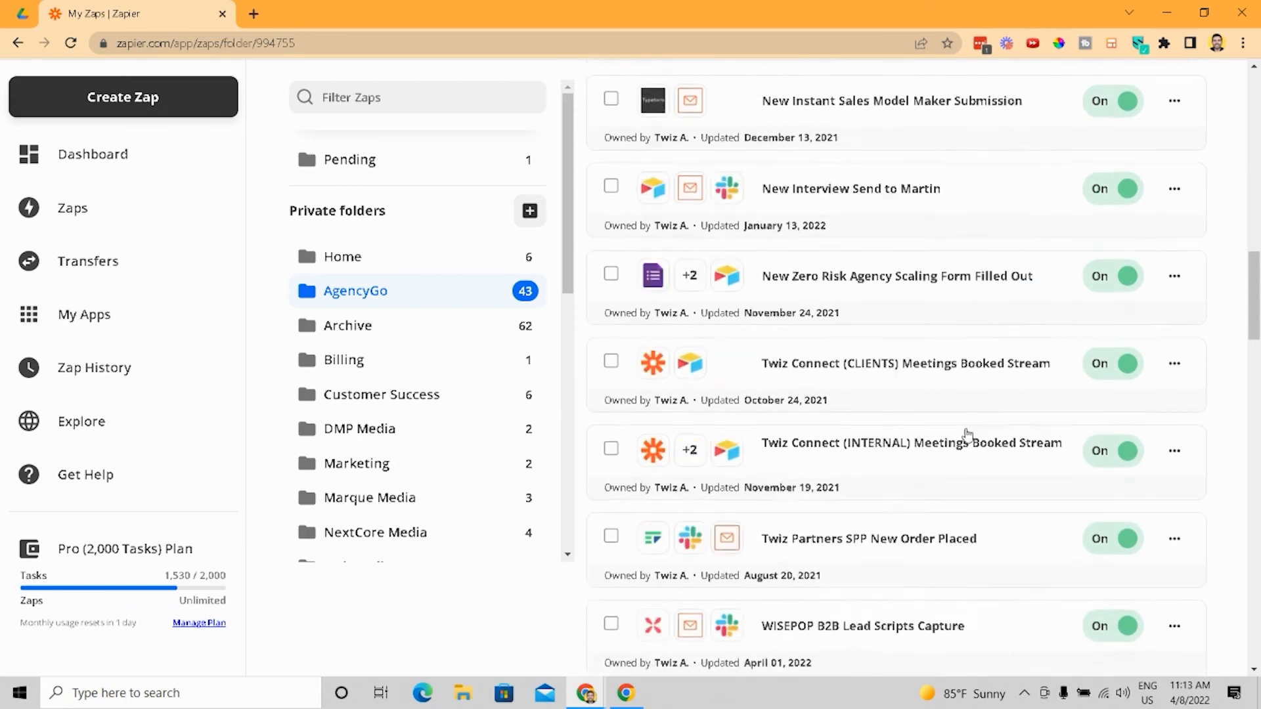
pyautogui.scroll(-6, 967, 435)
pyautogui.scroll(8, 991, 450)
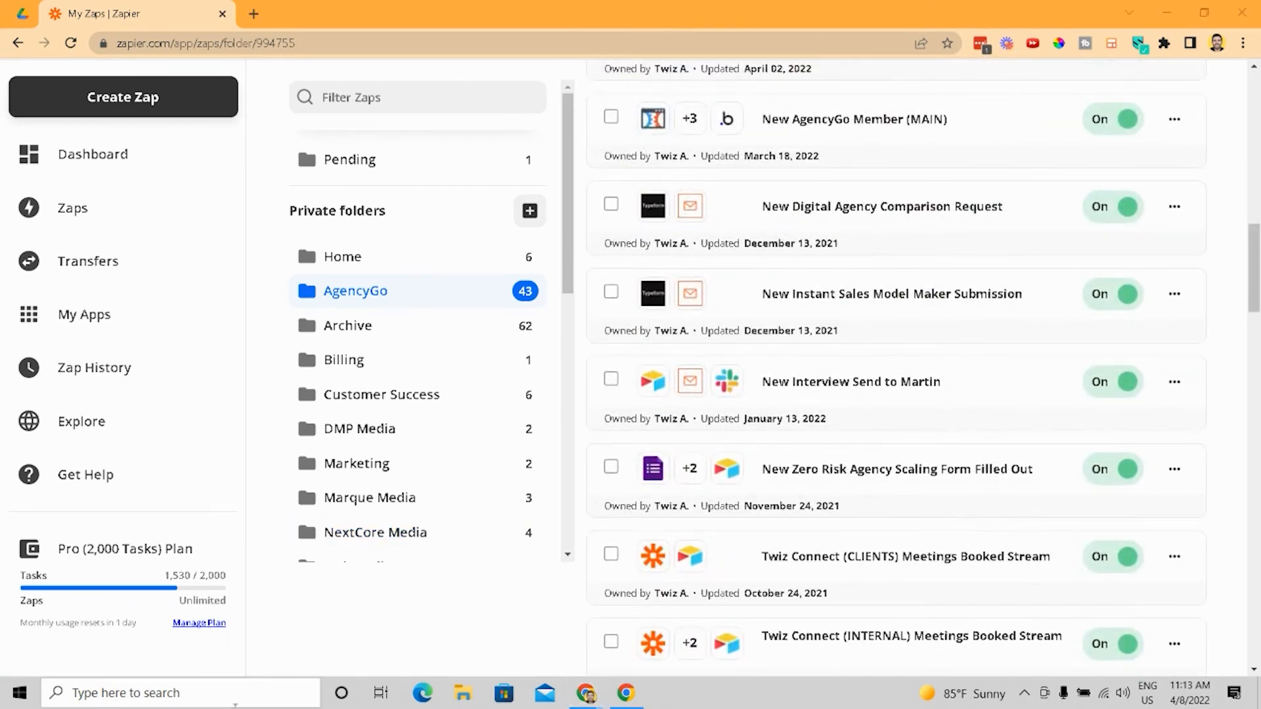
# - Open the Windows Calculator and compute 1530 × 2 ÷ 60
pyautogui.click(235, 702)
pyautogui.write('ca')
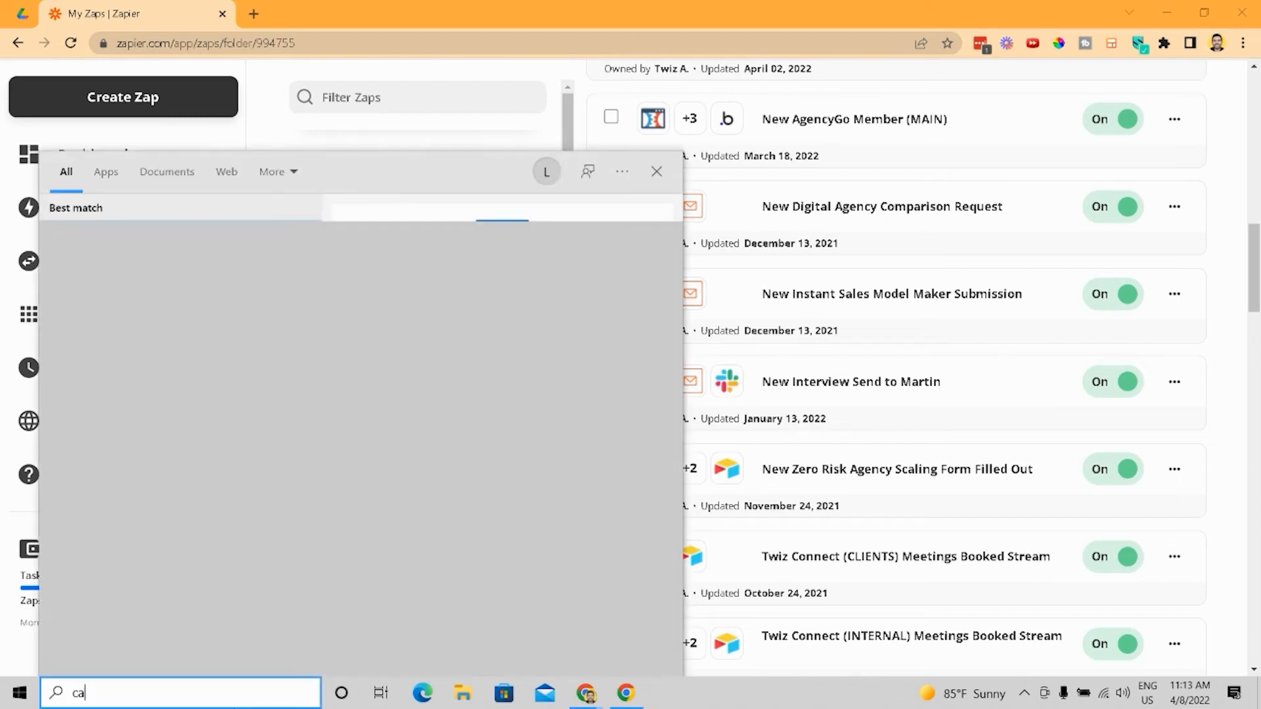
pyautogui.write('lc')
pyautogui.press('Return')
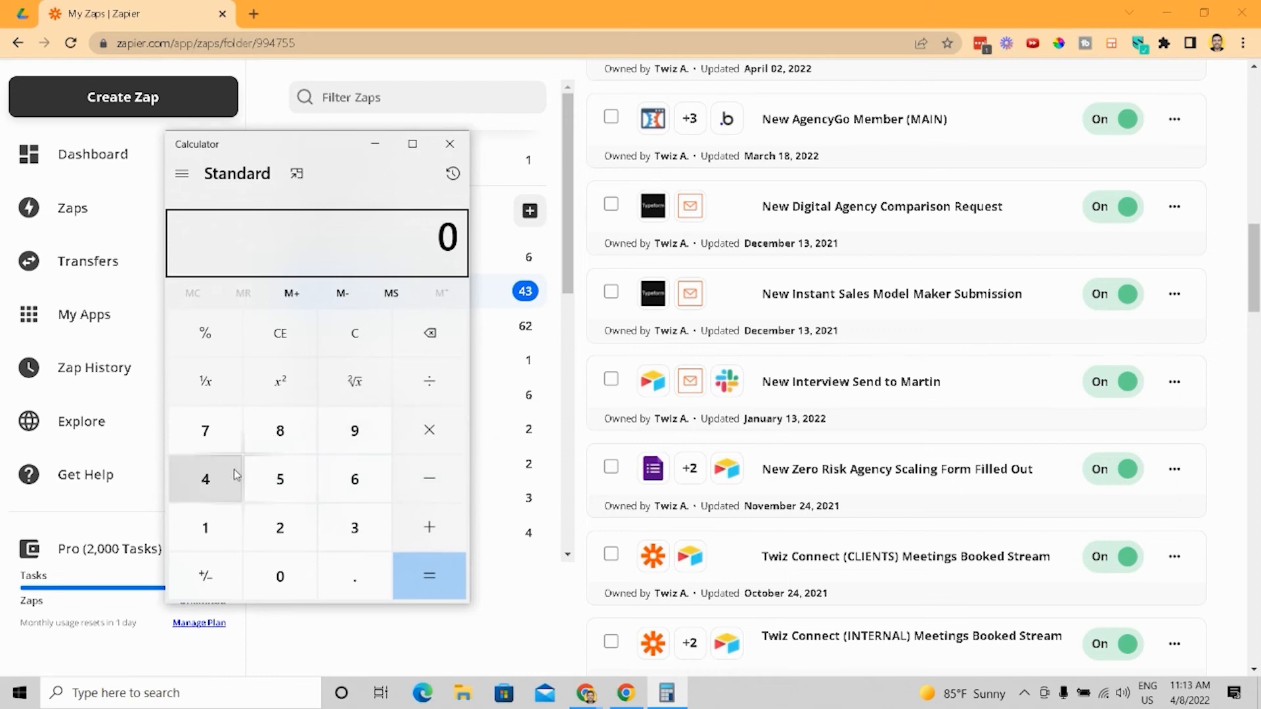
pyautogui.click(205, 527)
pyautogui.click(279, 479)
pyautogui.click(354, 526)
pyautogui.click(283, 572)
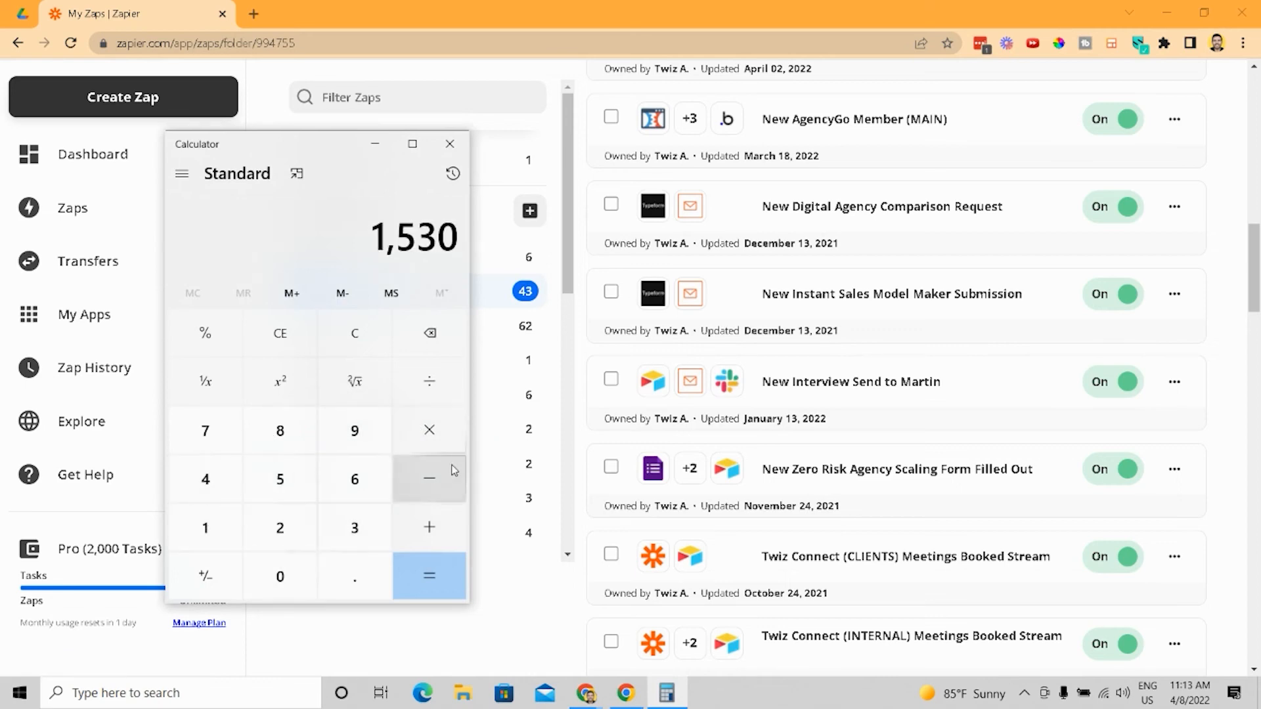
pyautogui.click(446, 435)
pyautogui.click(302, 531)
pyautogui.click(404, 572)
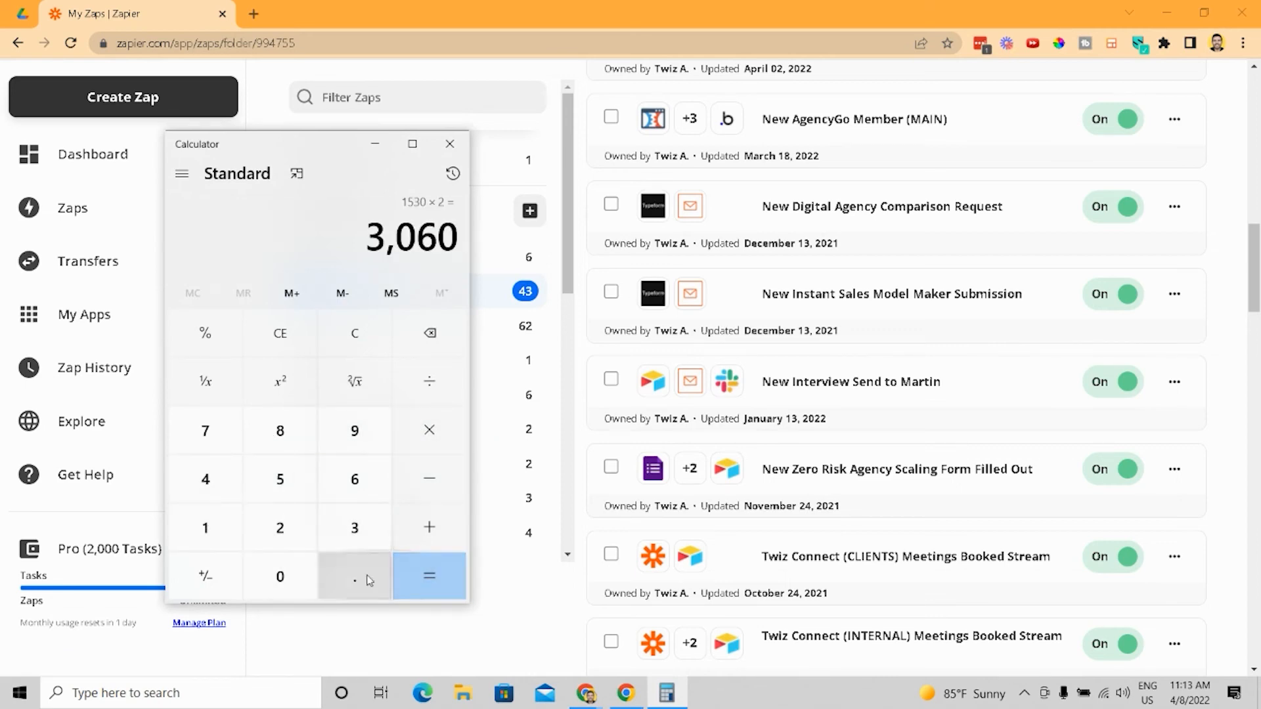
pyautogui.click(426, 384)
pyautogui.click(347, 481)
pyautogui.click(278, 591)
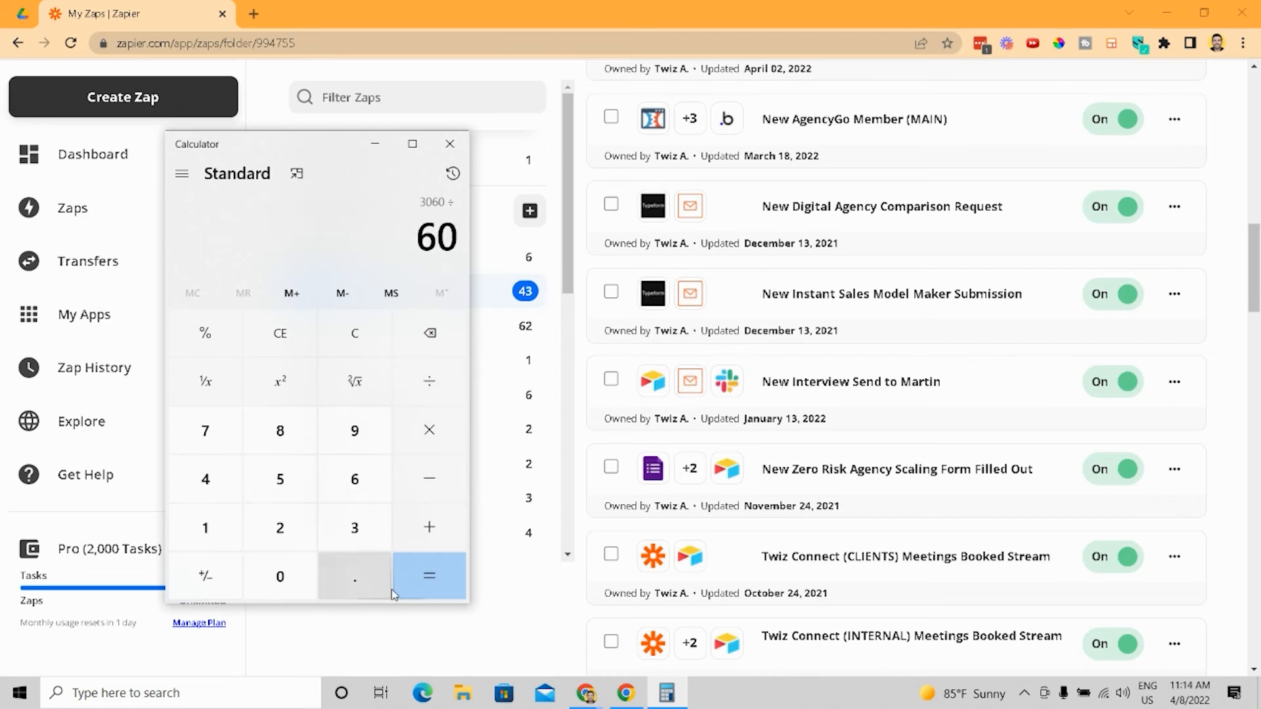
pyautogui.click(404, 578)
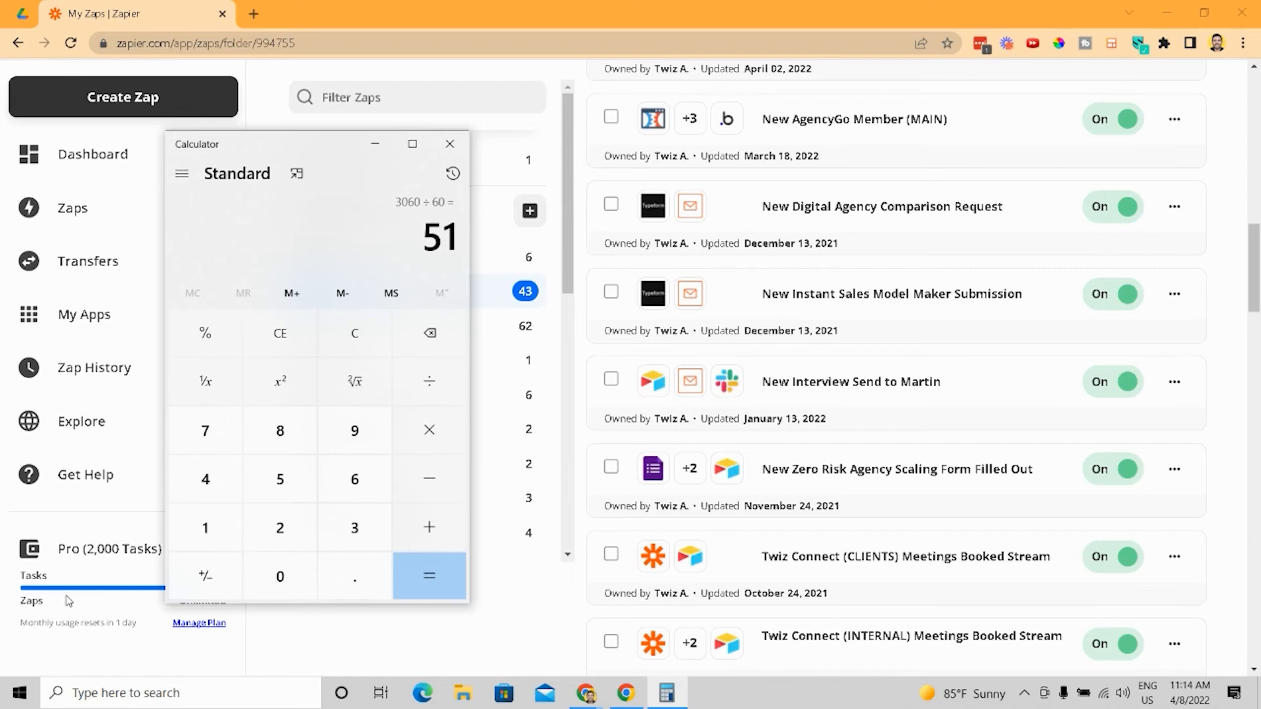
pyautogui.scroll(5, 857, 358)
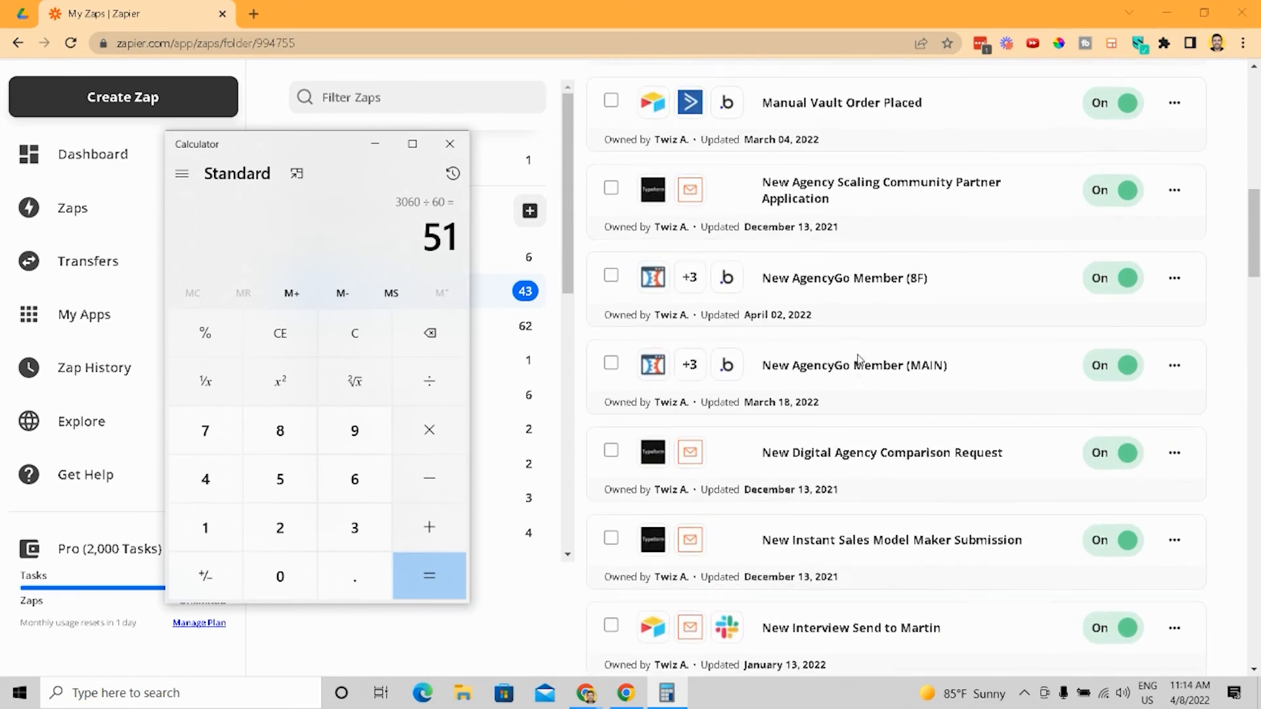
pyautogui.scroll(10, 859, 361)
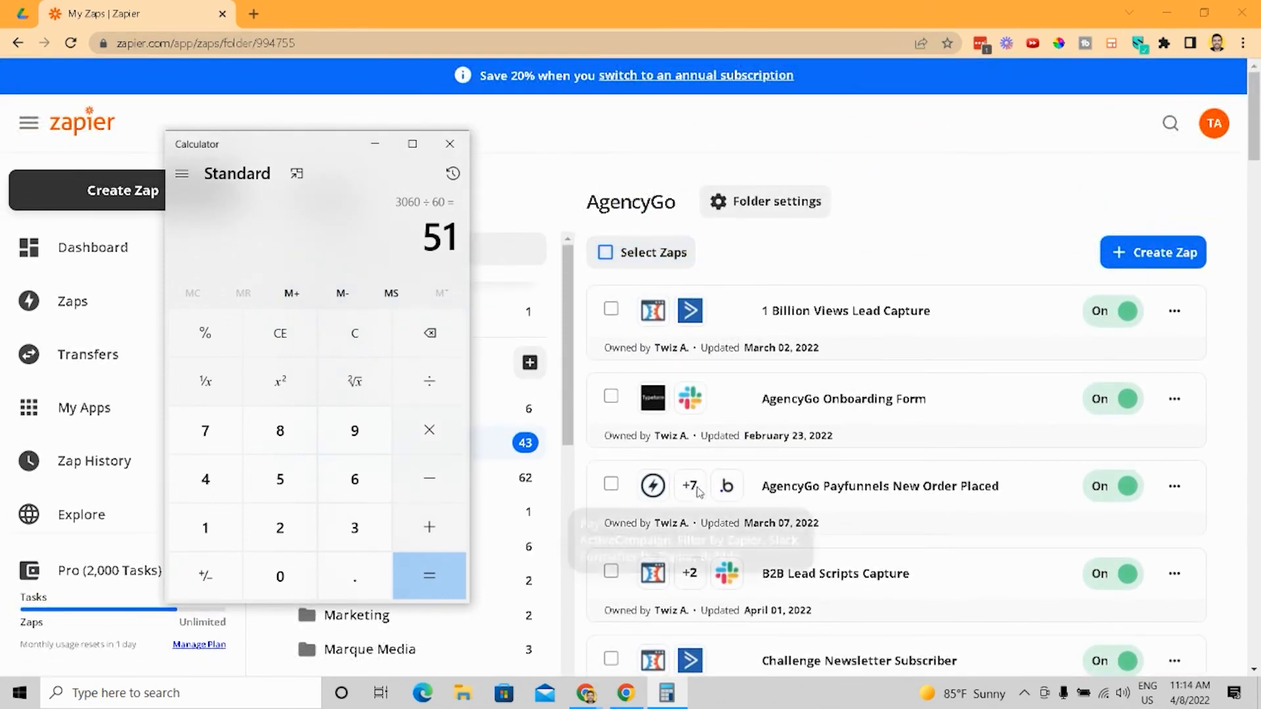
pyautogui.scroll(-2, 870, 400)
pyautogui.scroll(3, 871, 381)
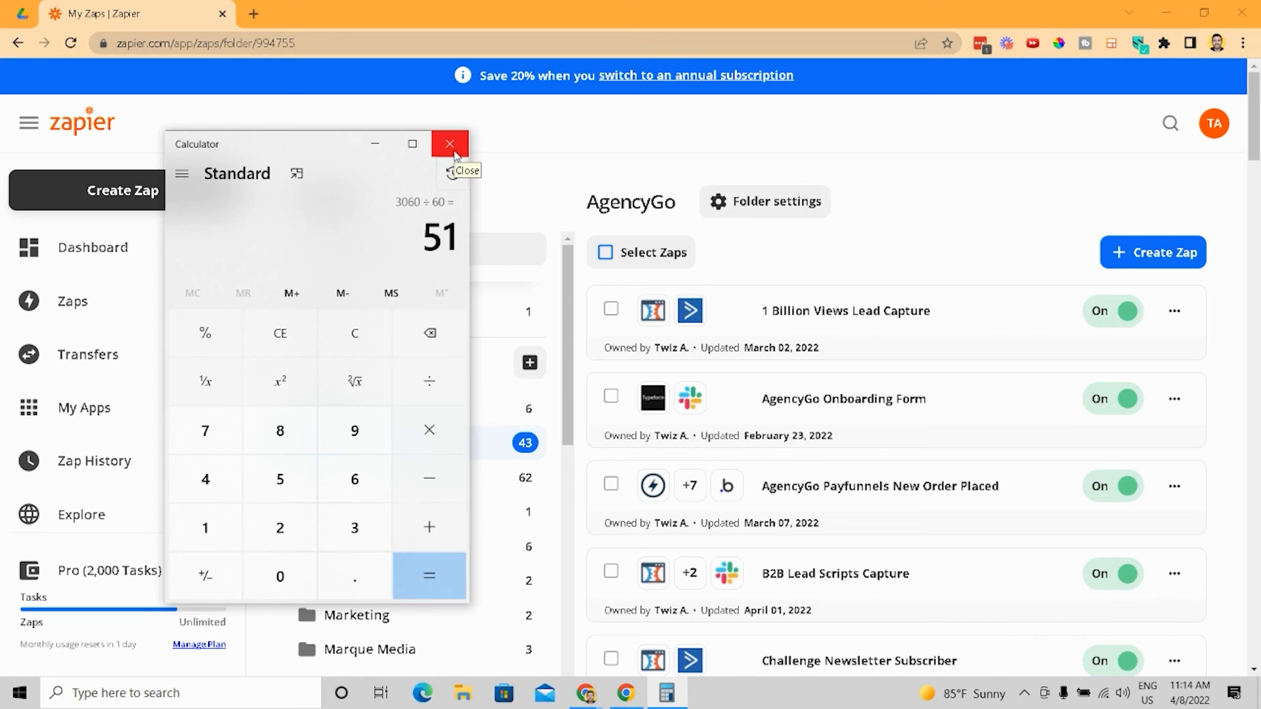
# - Open a new browser tab and search Google for "Activecampaign and Calendly"
pyautogui.click(250, 20)
pyautogui.hotkey('ctrl', 't')
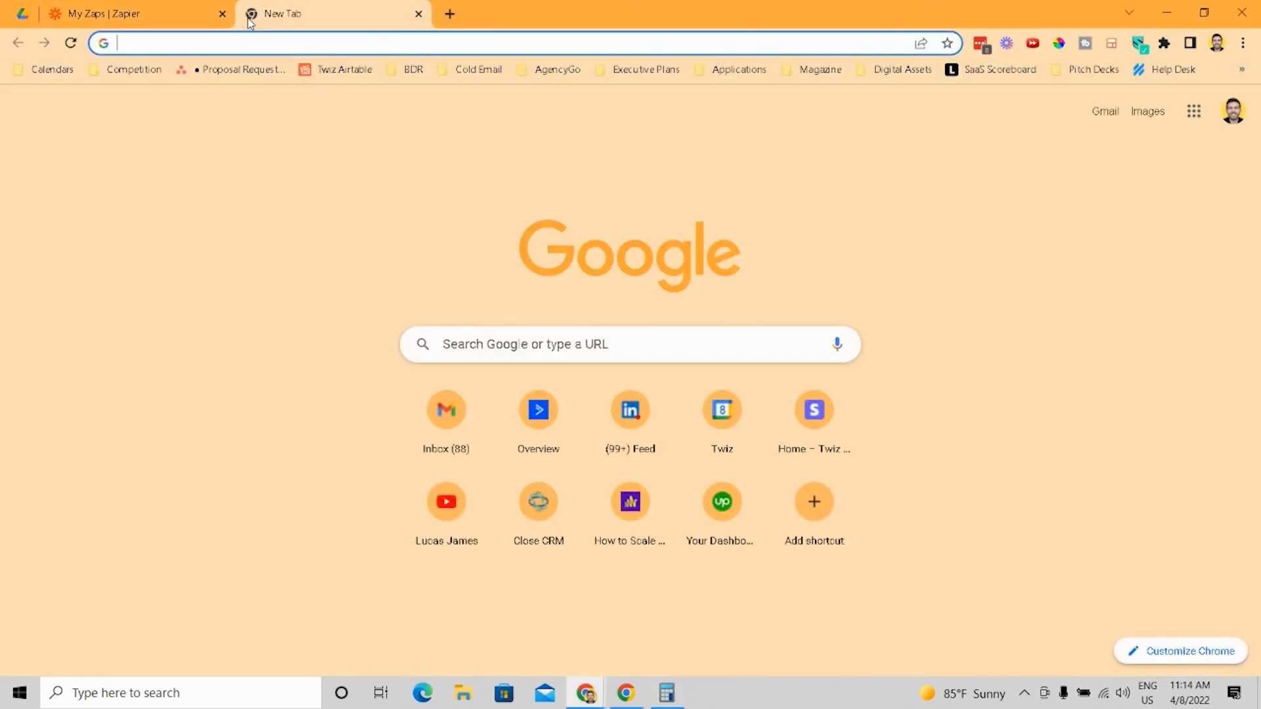
pyautogui.write('Activ')
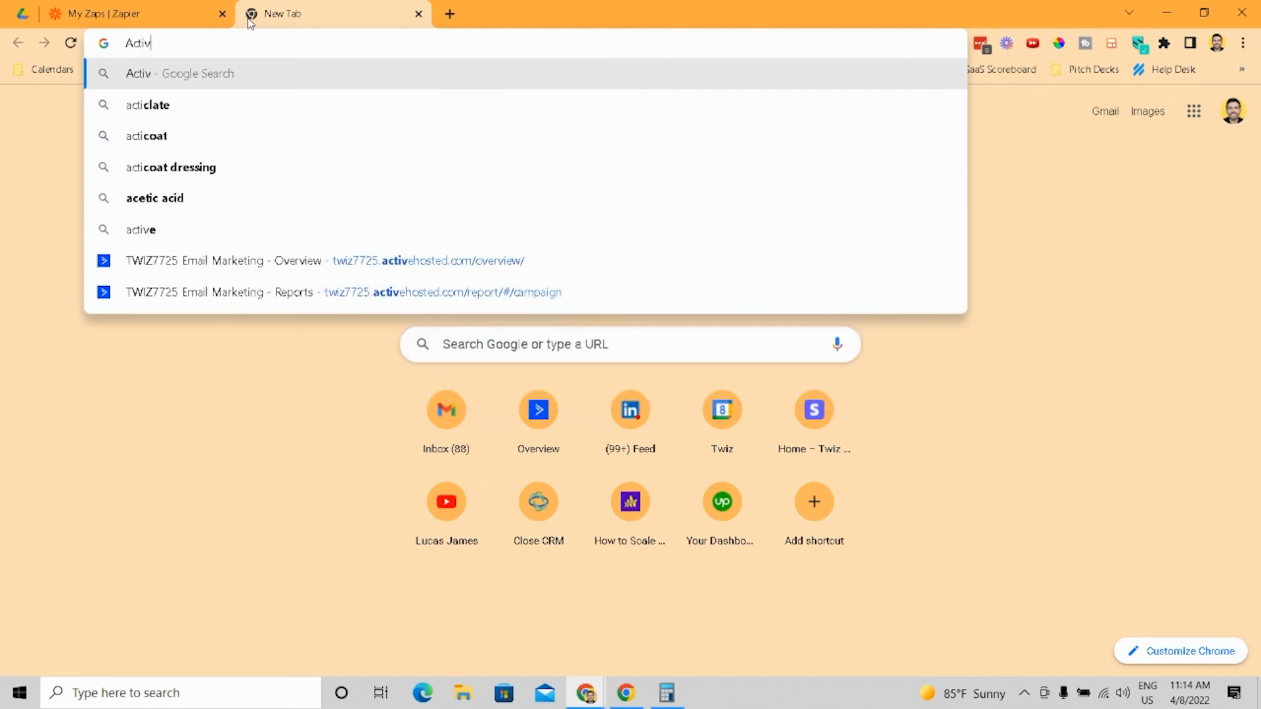
pyautogui.write('ecampai')
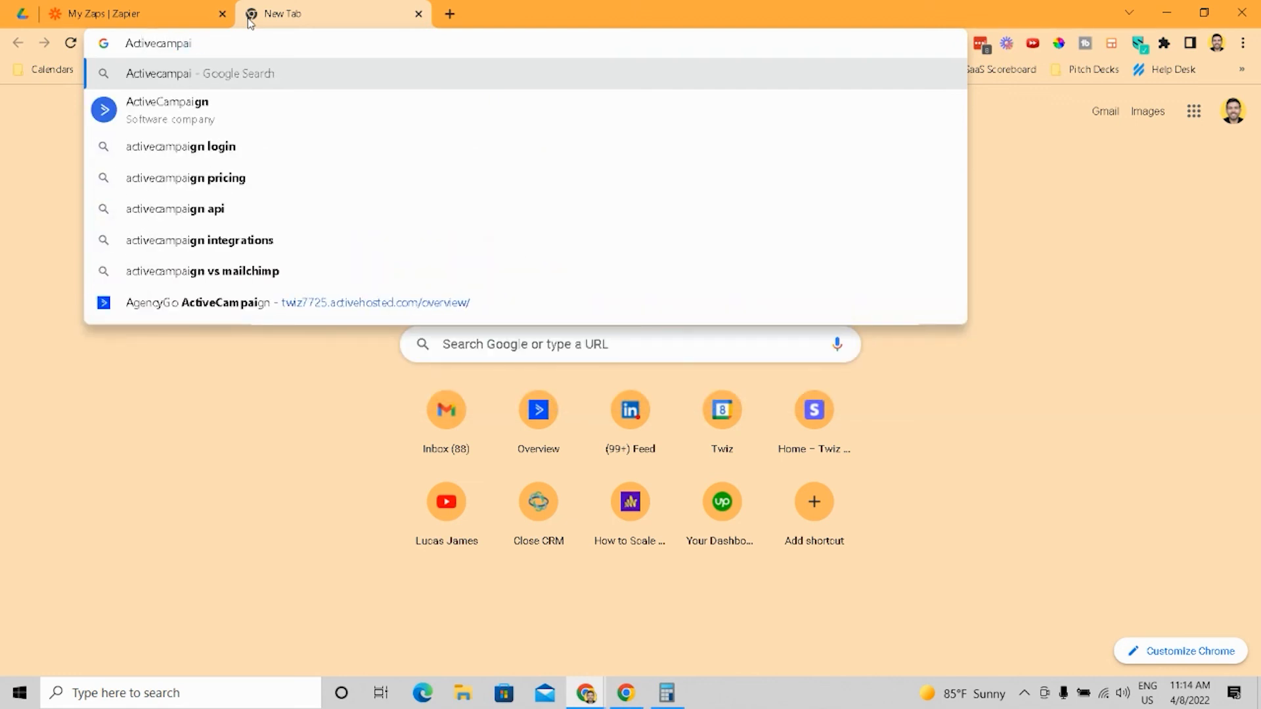
pyautogui.write('gn and Calendl')
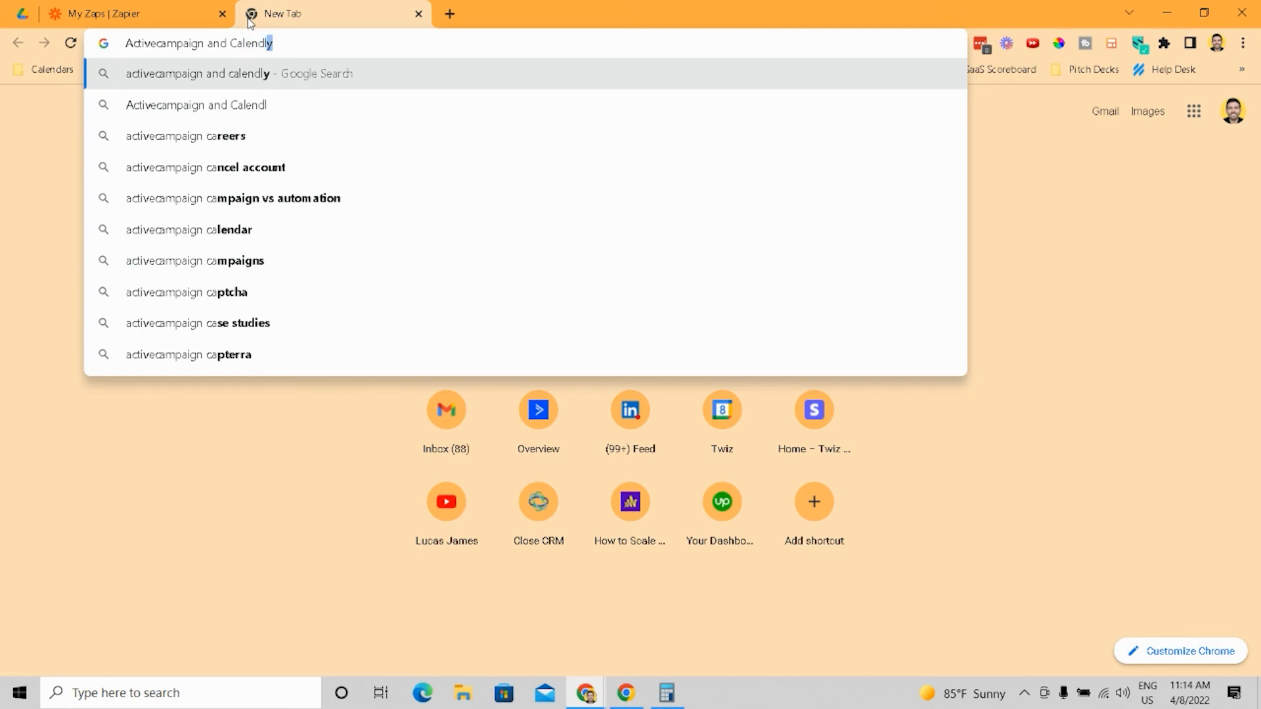
pyautogui.press('Return')
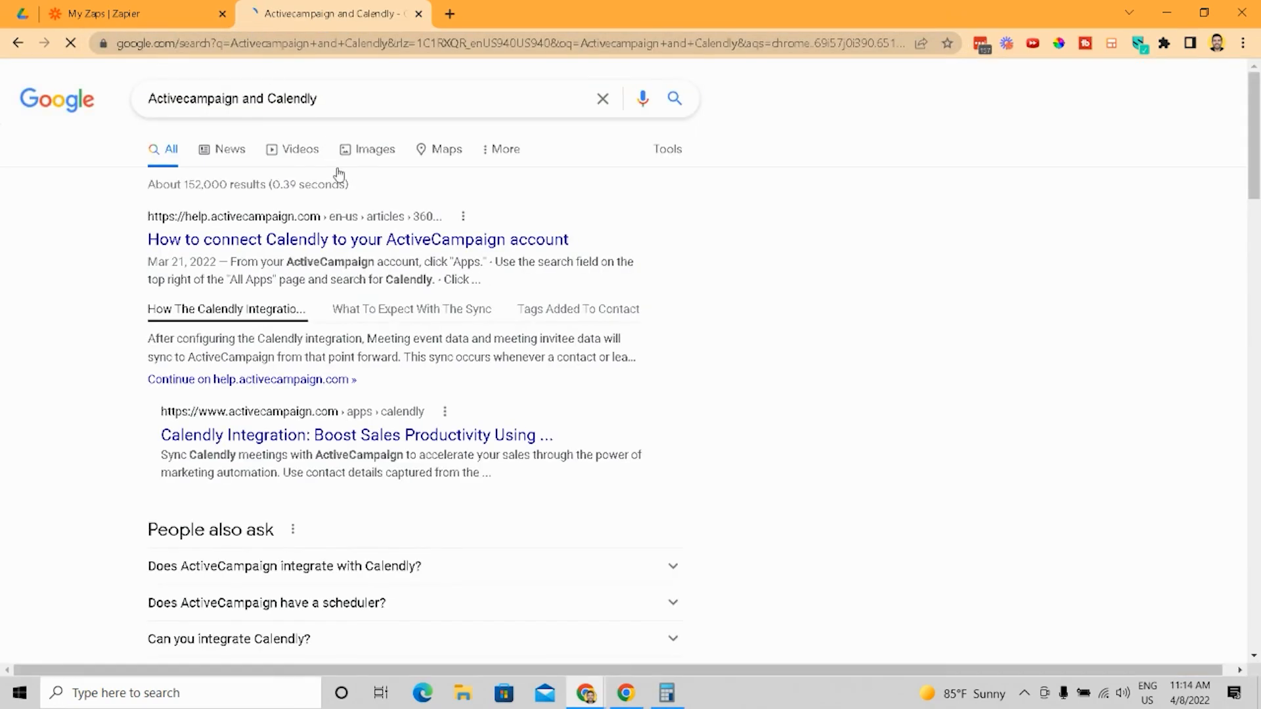
# - Open Zapier's Calendly + ActiveCampaign integrations page from the results and scroll through its workflows and triggers
pyautogui.scroll(-10, 361, 275)
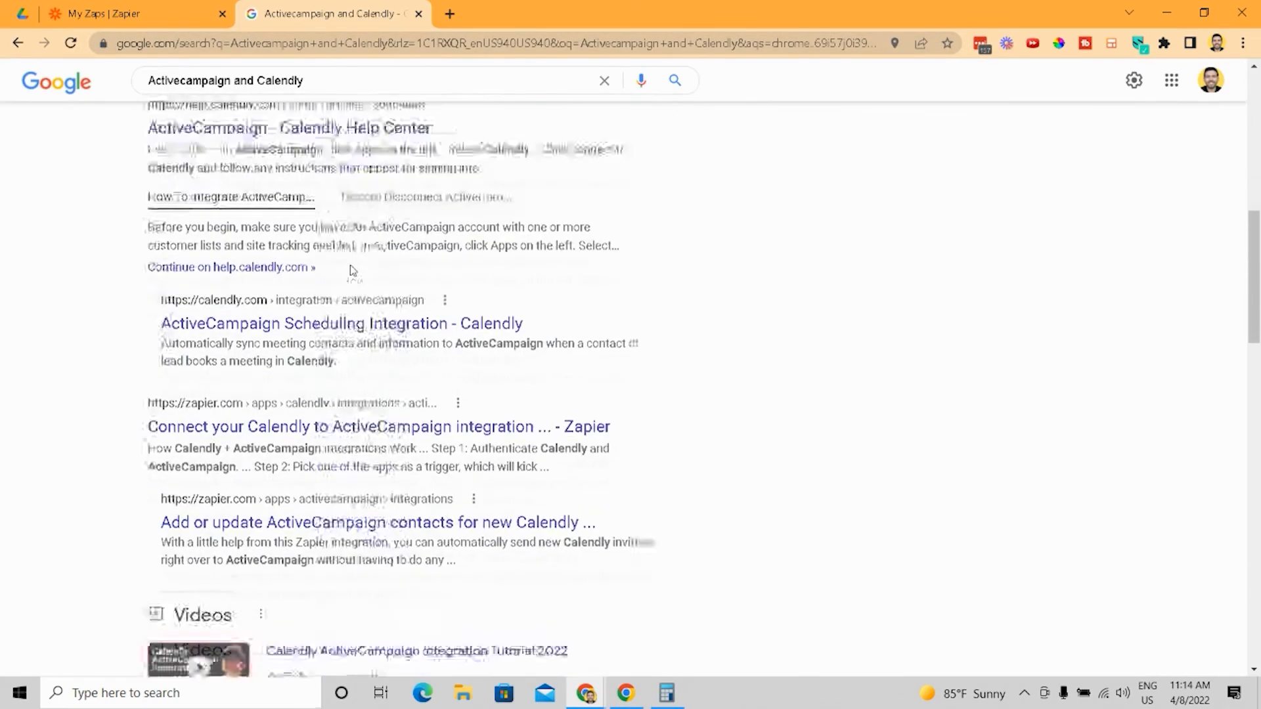
pyautogui.click(259, 339)
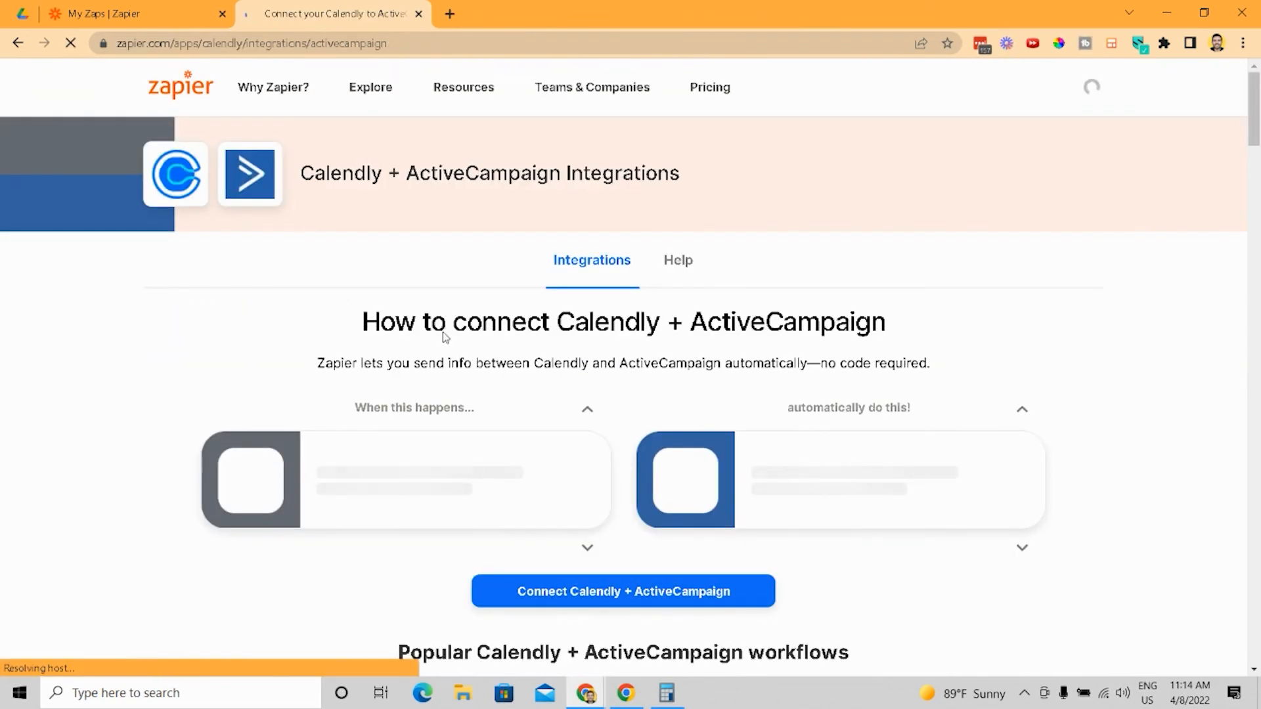
pyautogui.scroll(-1, 446, 336)
pyautogui.scroll(-2, 291, 352)
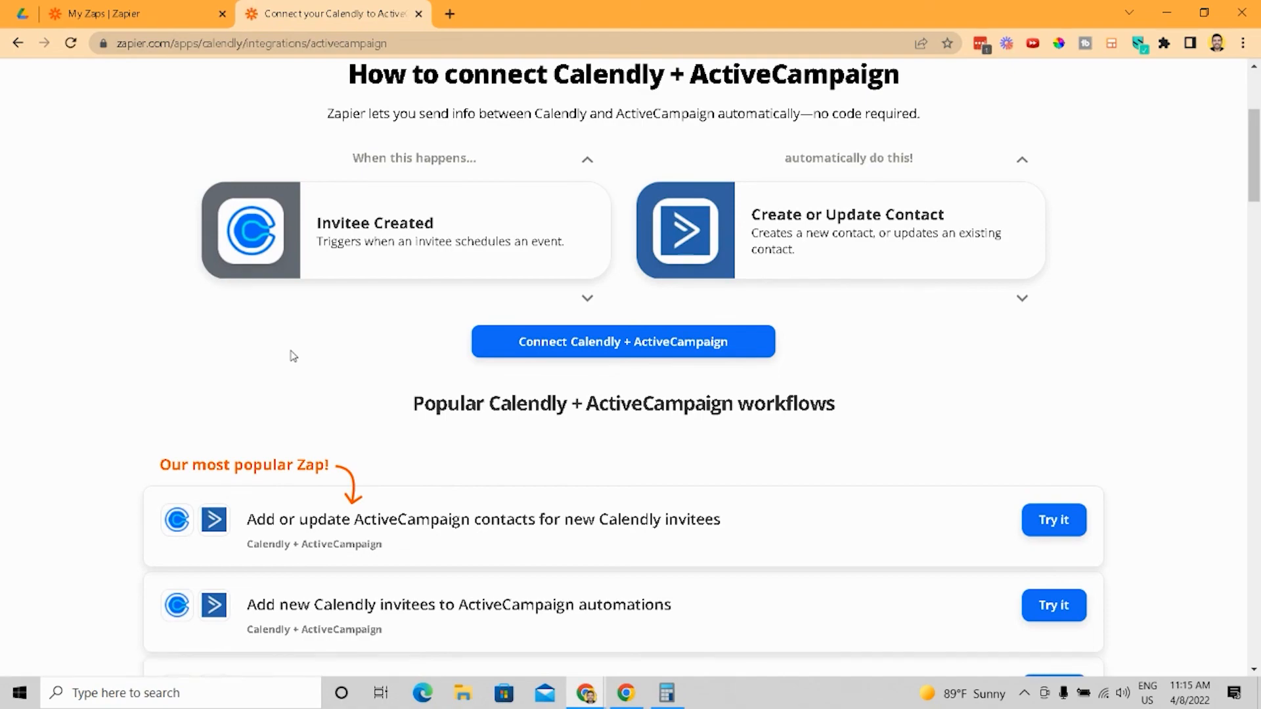
pyautogui.scroll(-12, 290, 358)
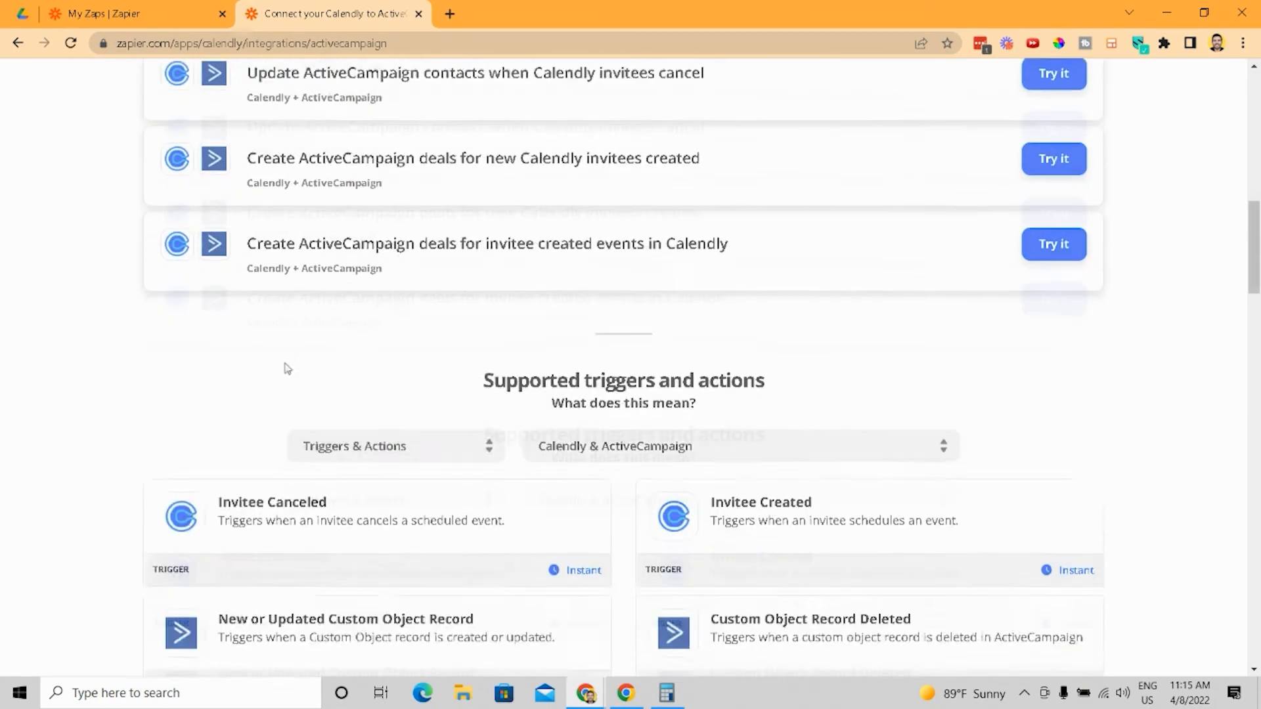